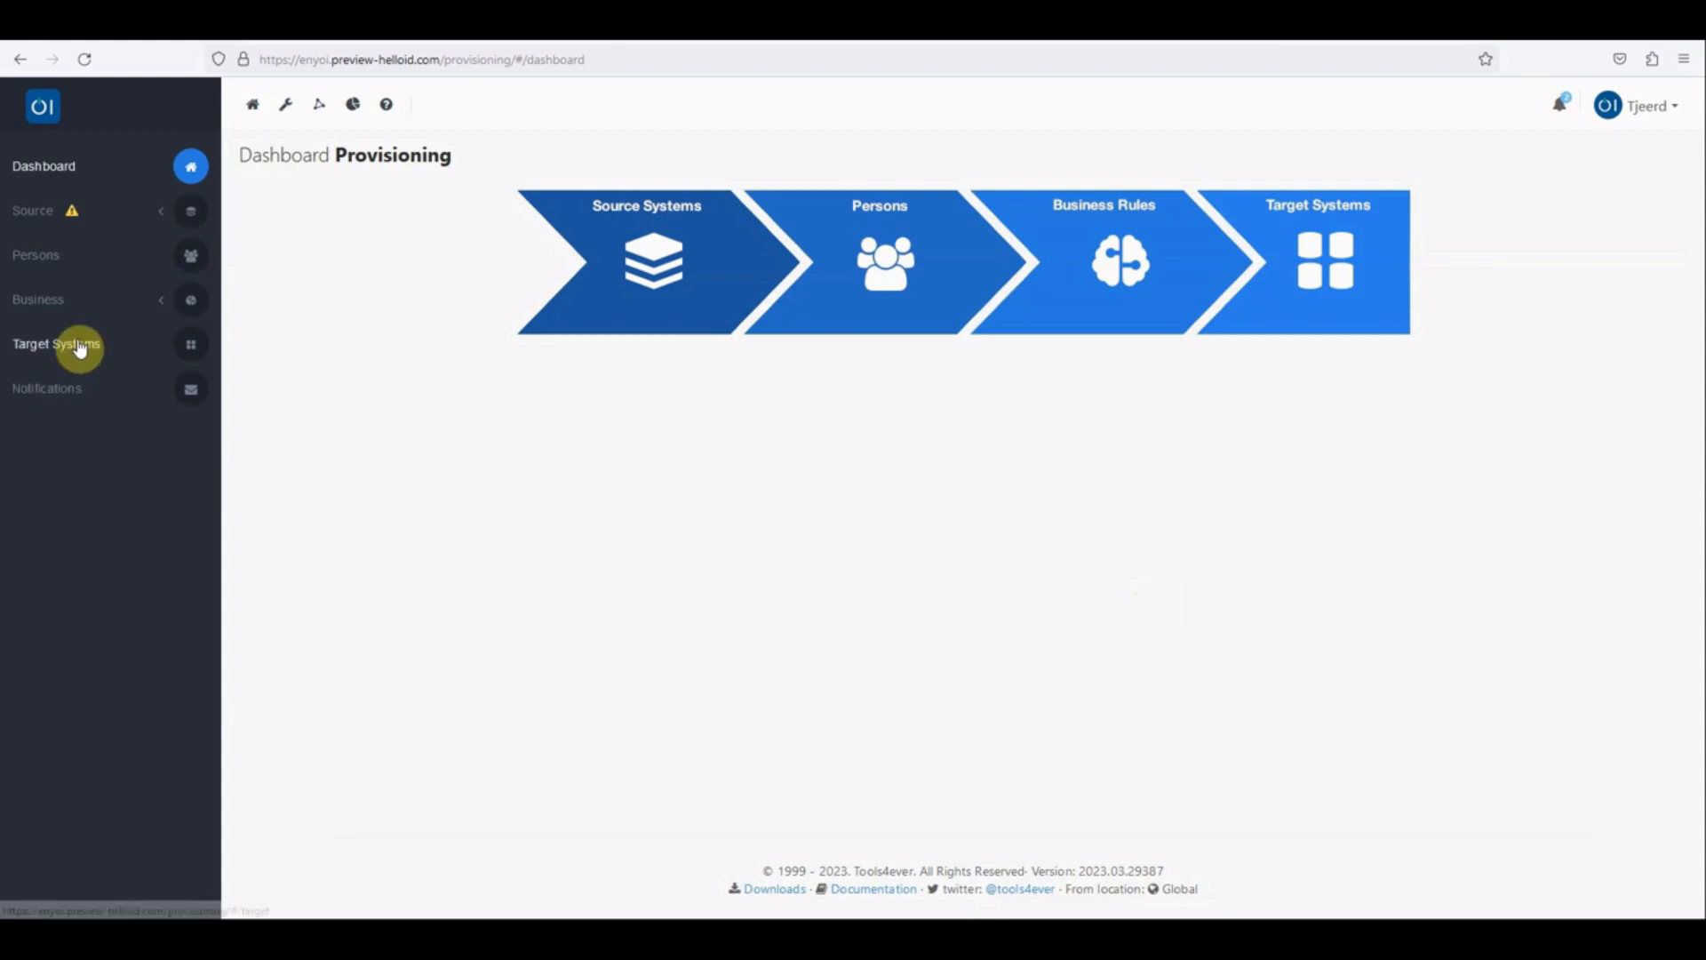
Step: Create a new target system based on the custom PowerShell connector
left_click(80, 349)
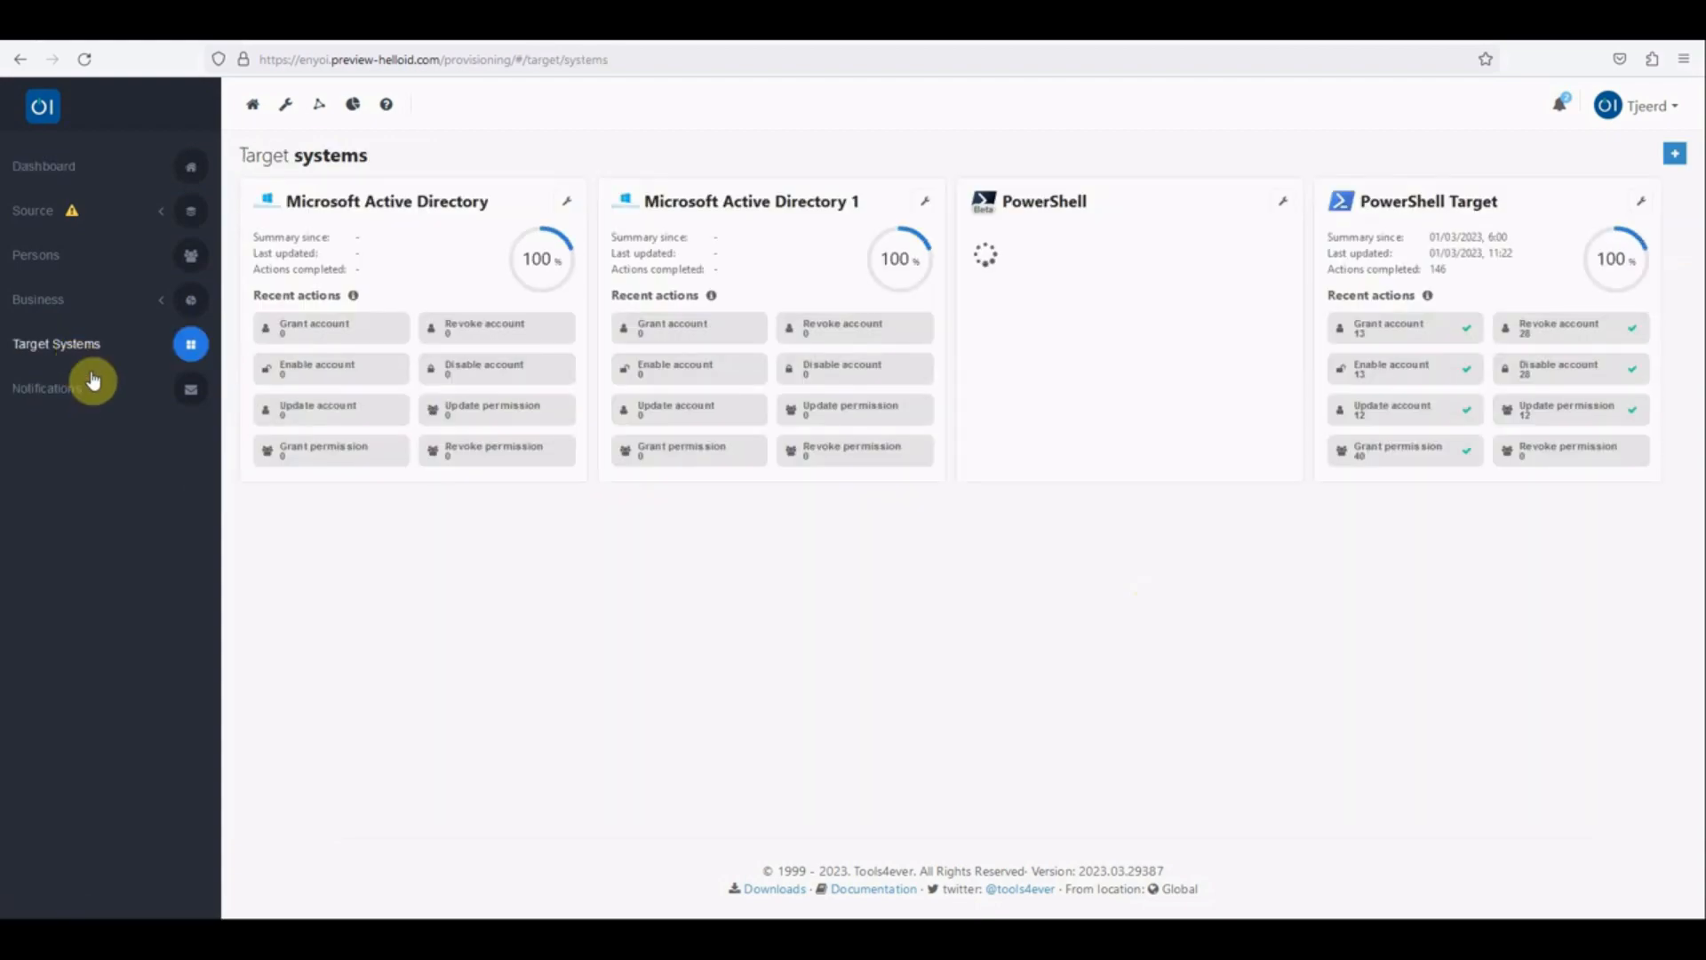
left_click(1674, 153)
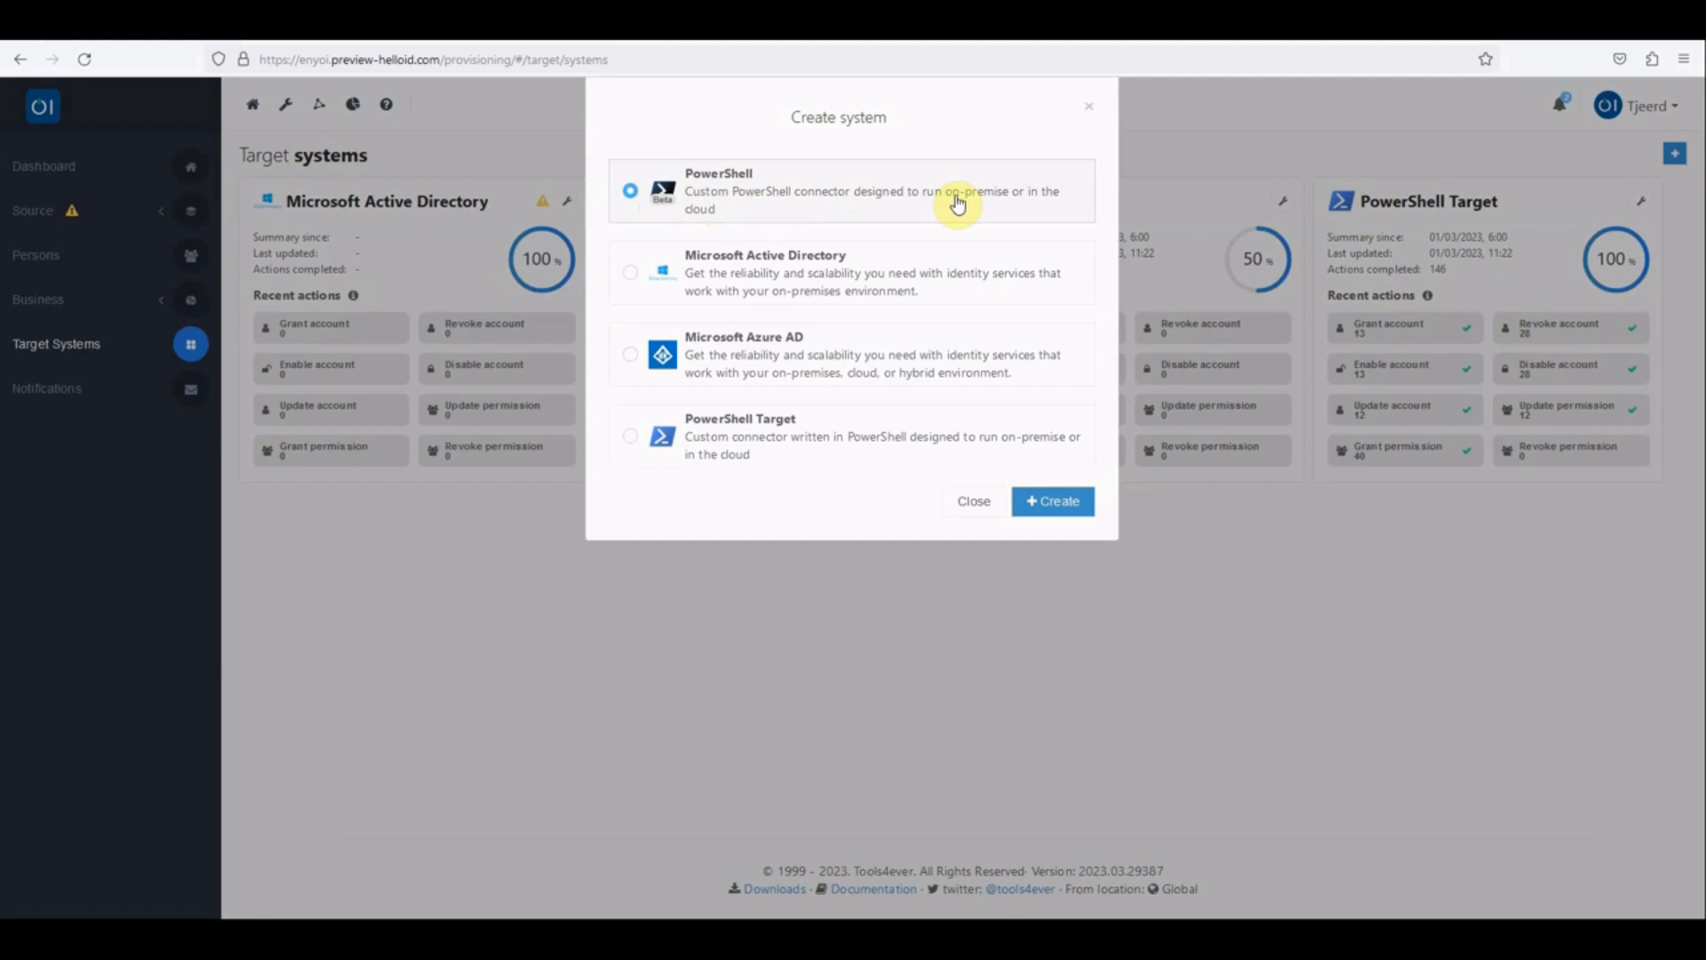
left_click(1071, 506)
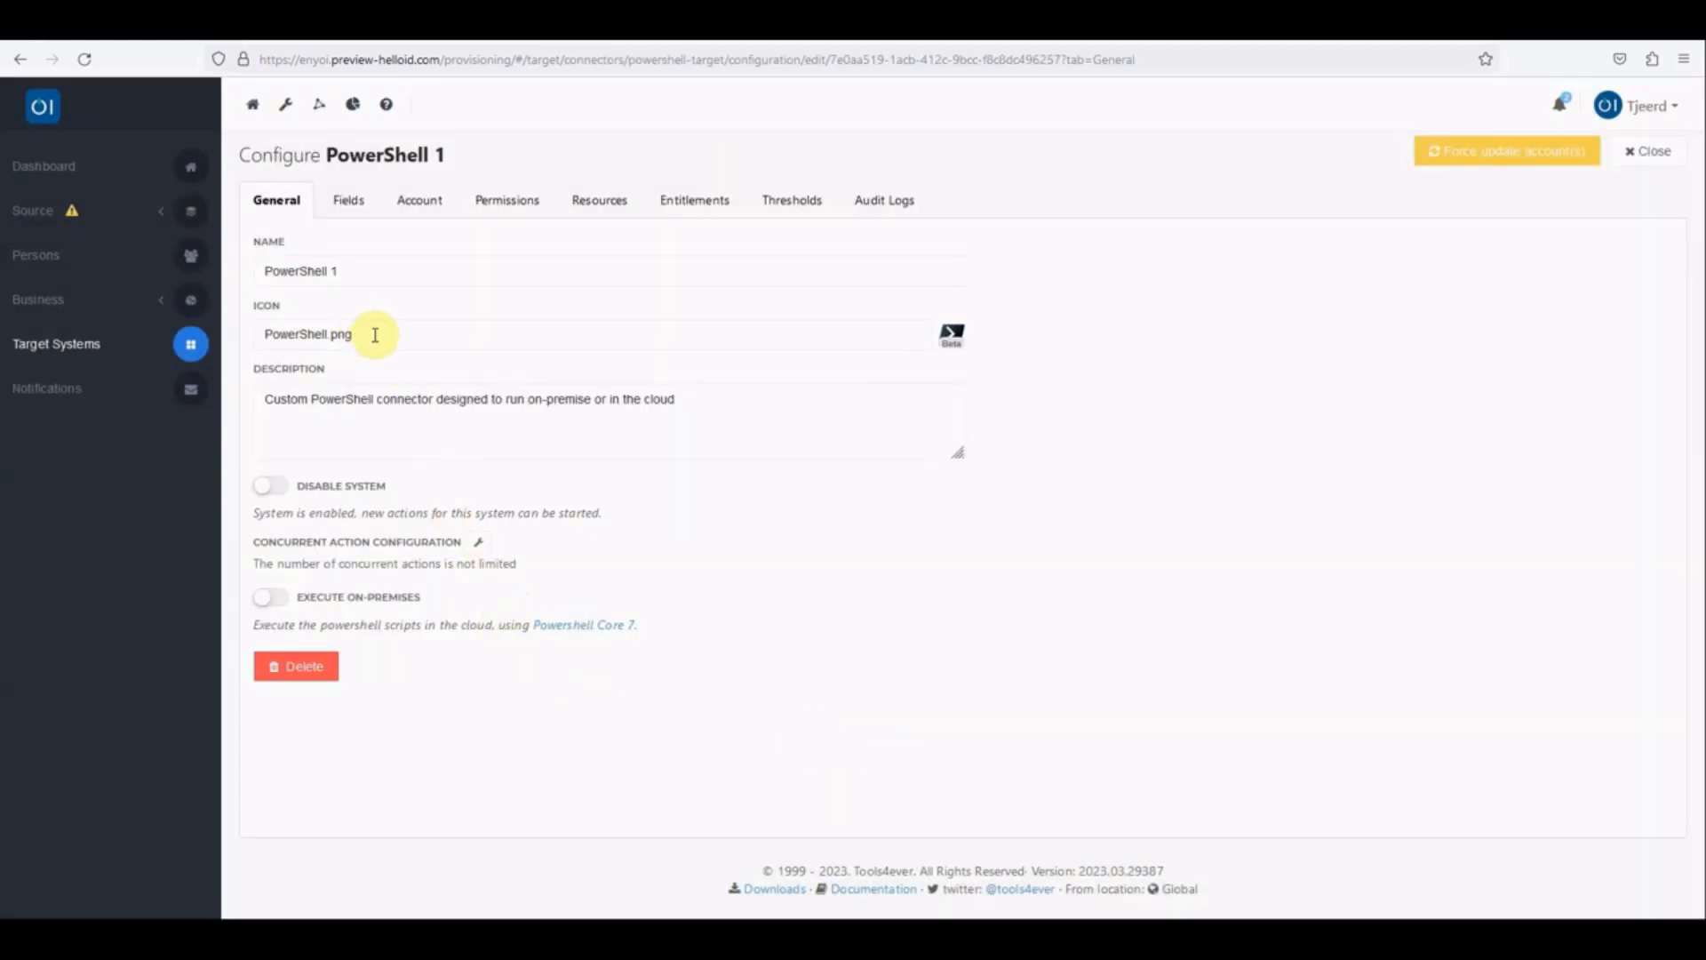
Step: Rename the new PowerShell target system to "Target System Google"
left_click_drag(373, 274, 266, 277)
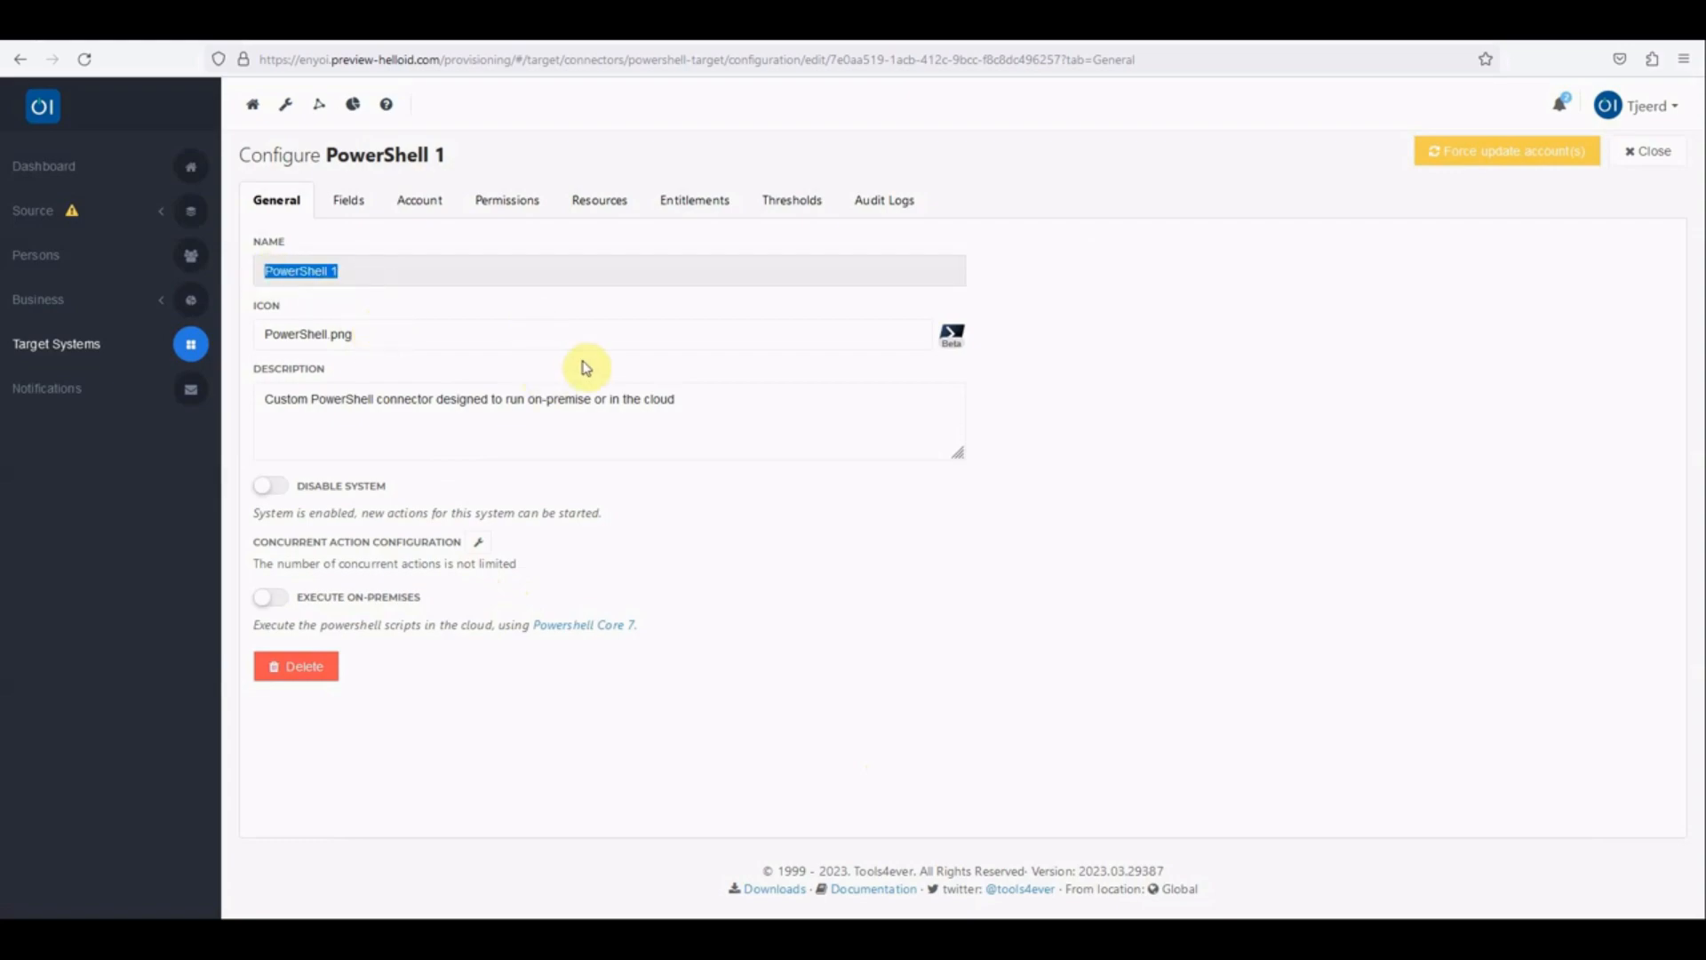
type("Target System Google")
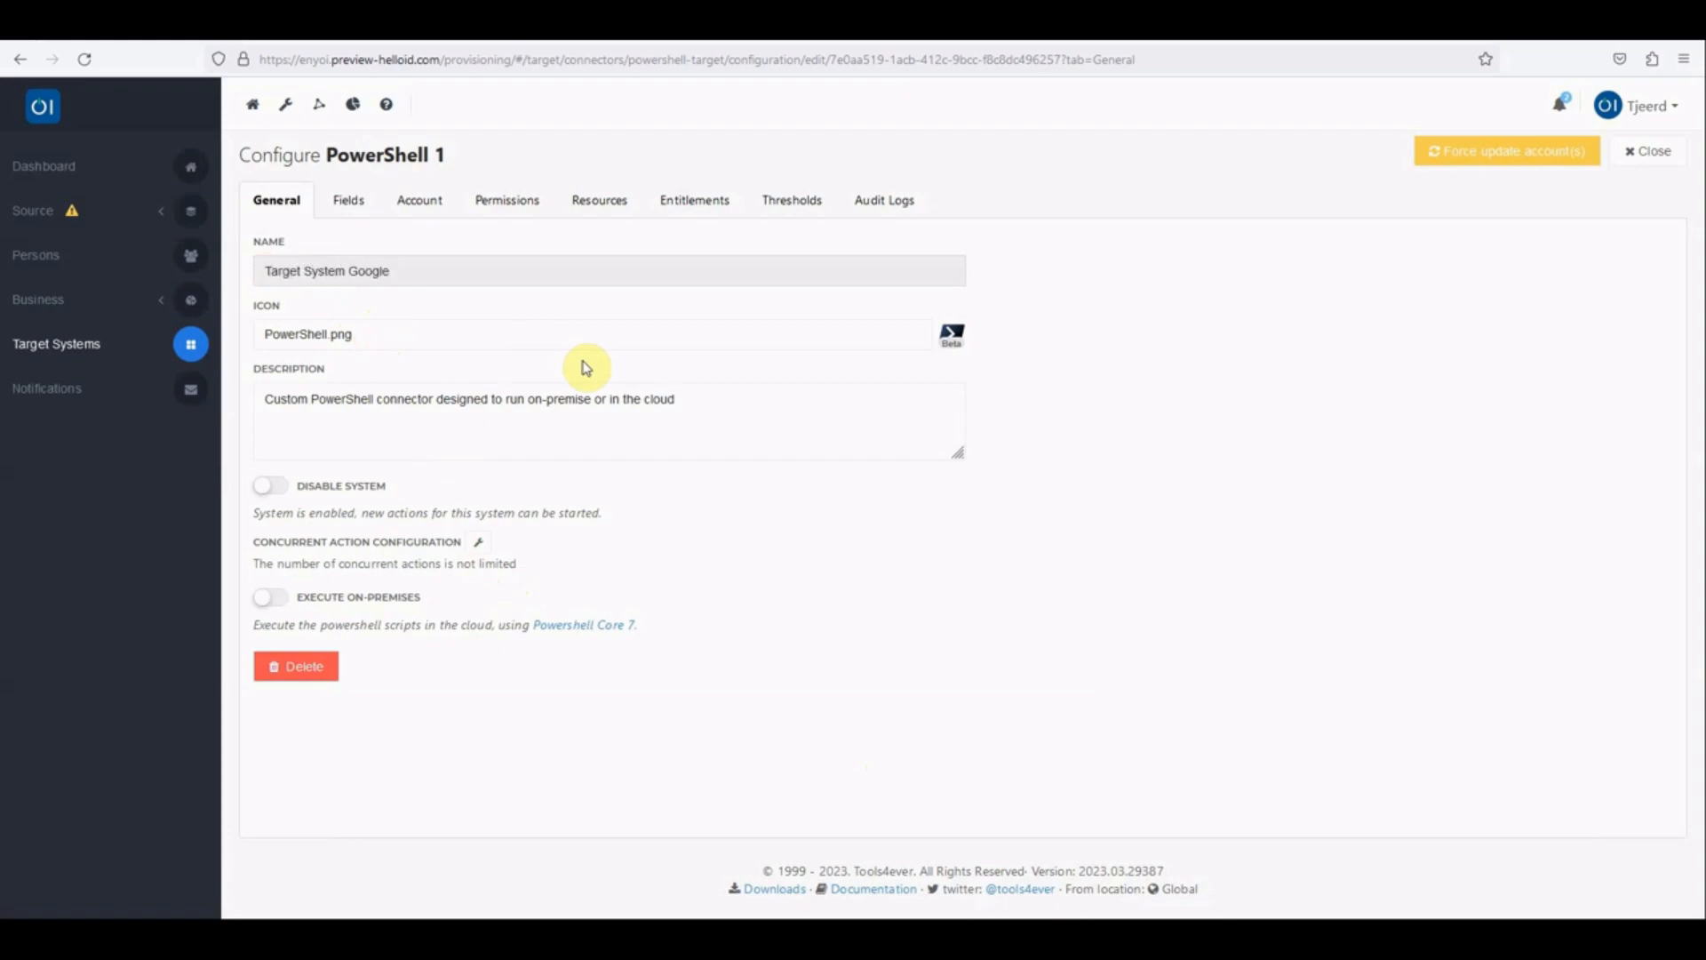
Step: Enable use in notifications for the Create configuration of the target system's ExternalId field
left_click(344, 216)
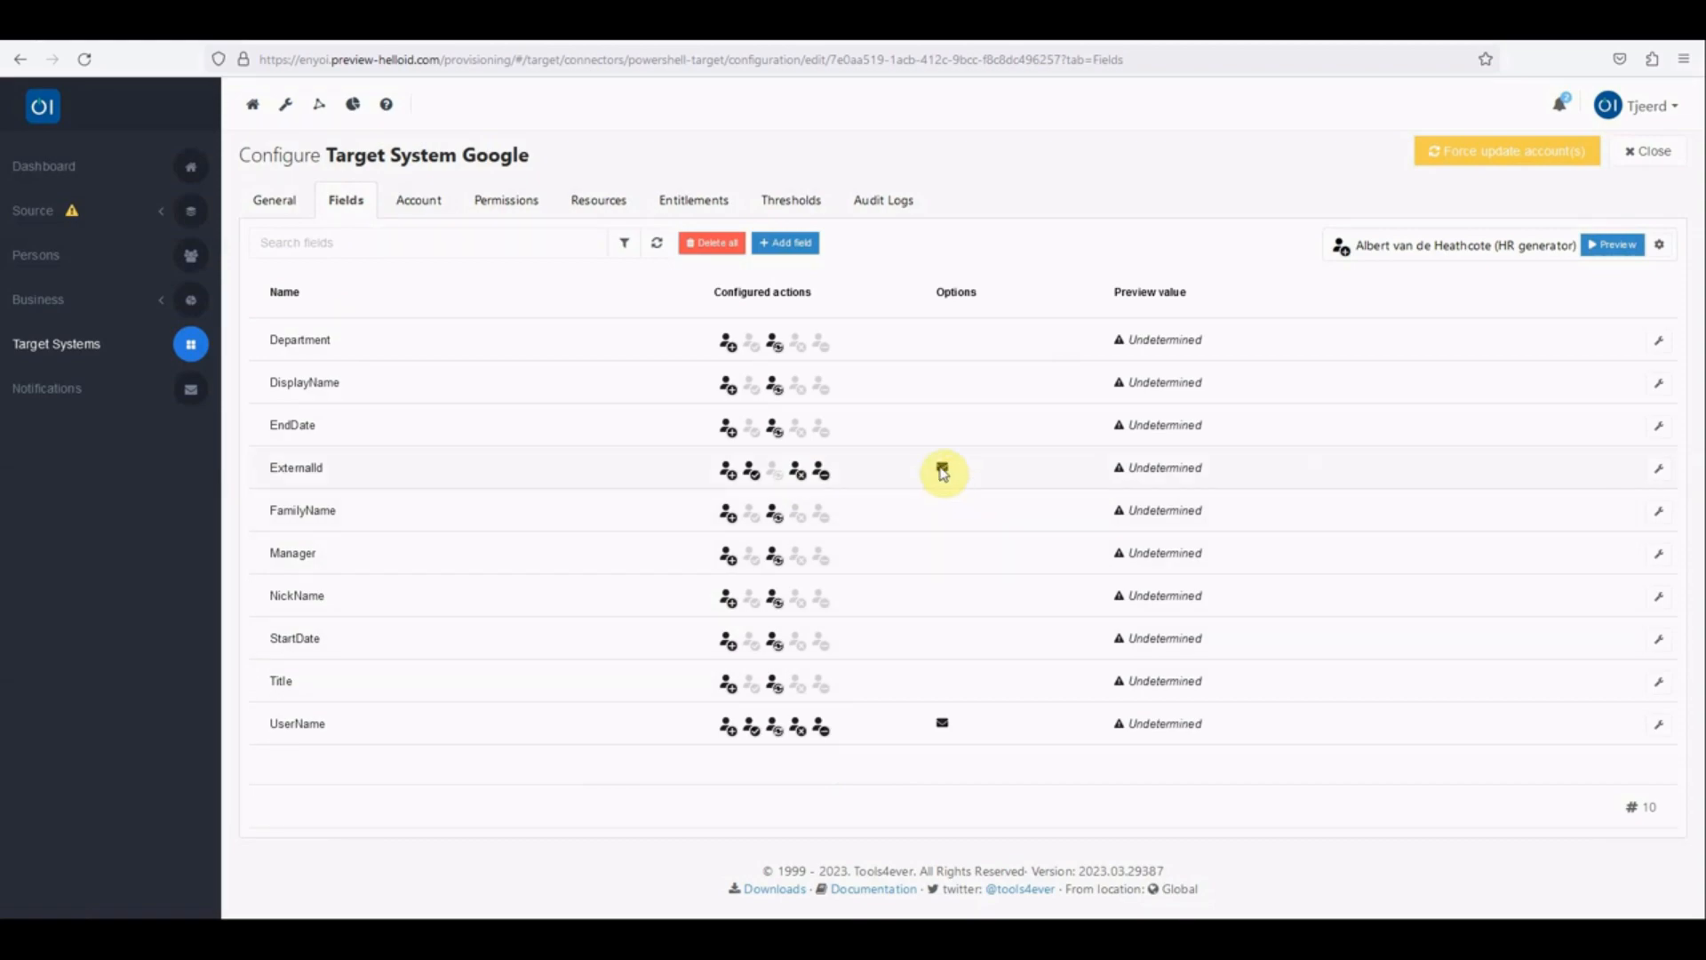
mouse_move(942, 471)
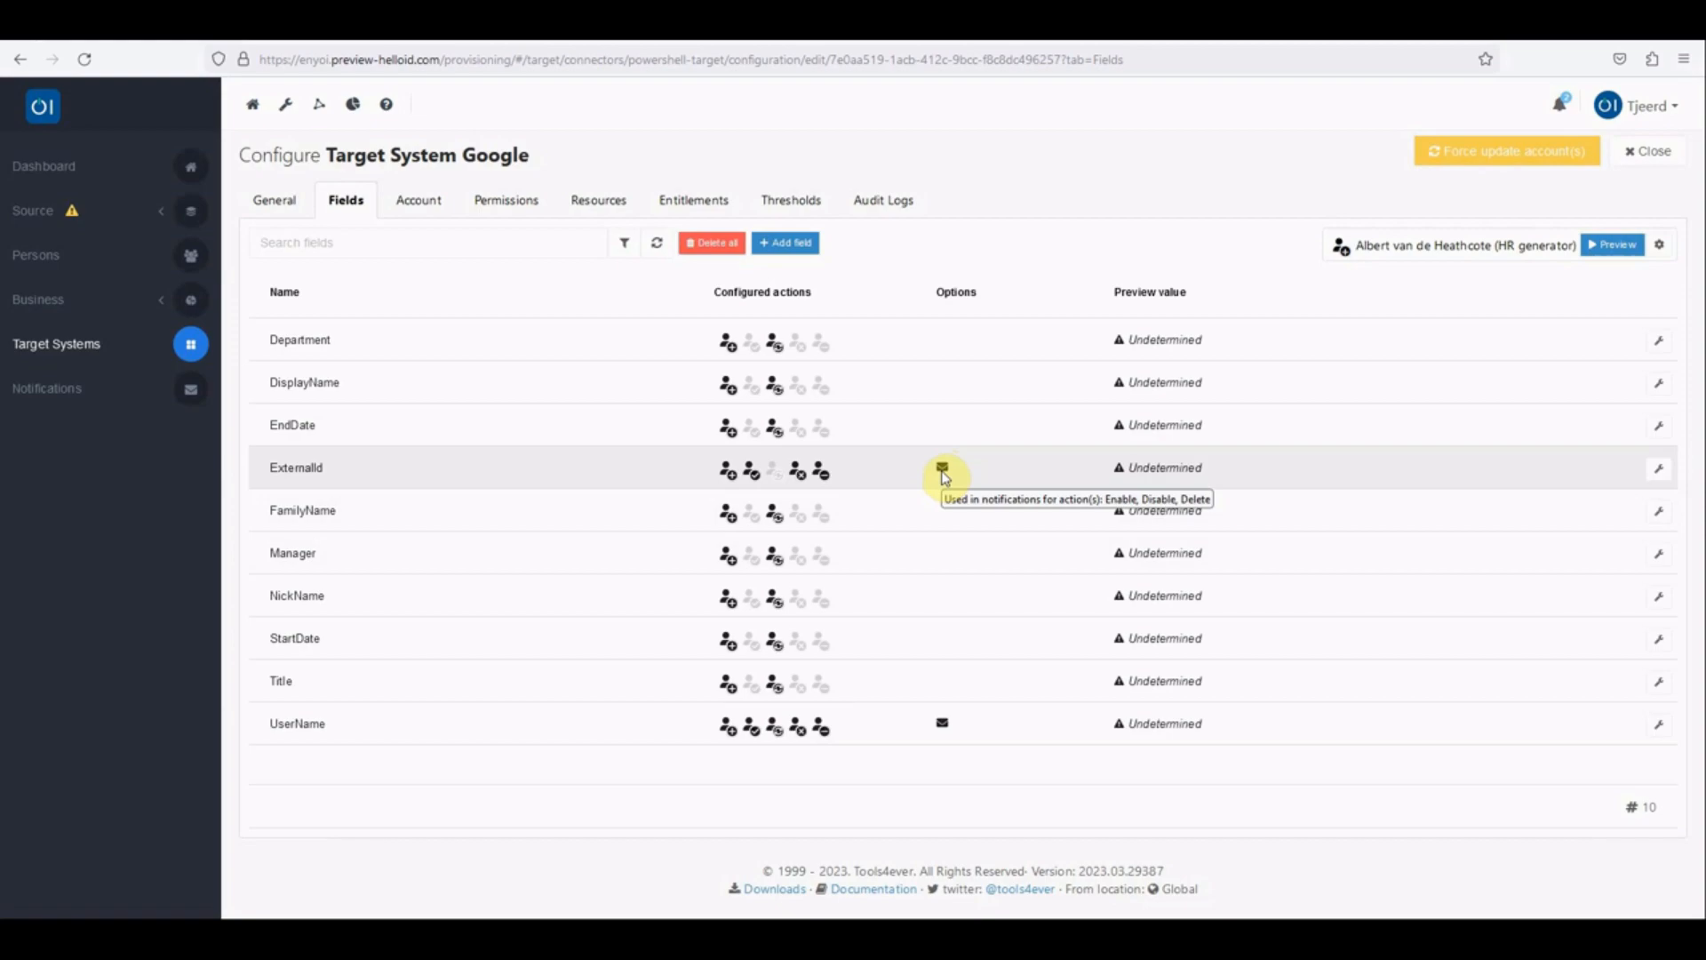
left_click(1659, 469)
scroll(1538, 708, "down", 1)
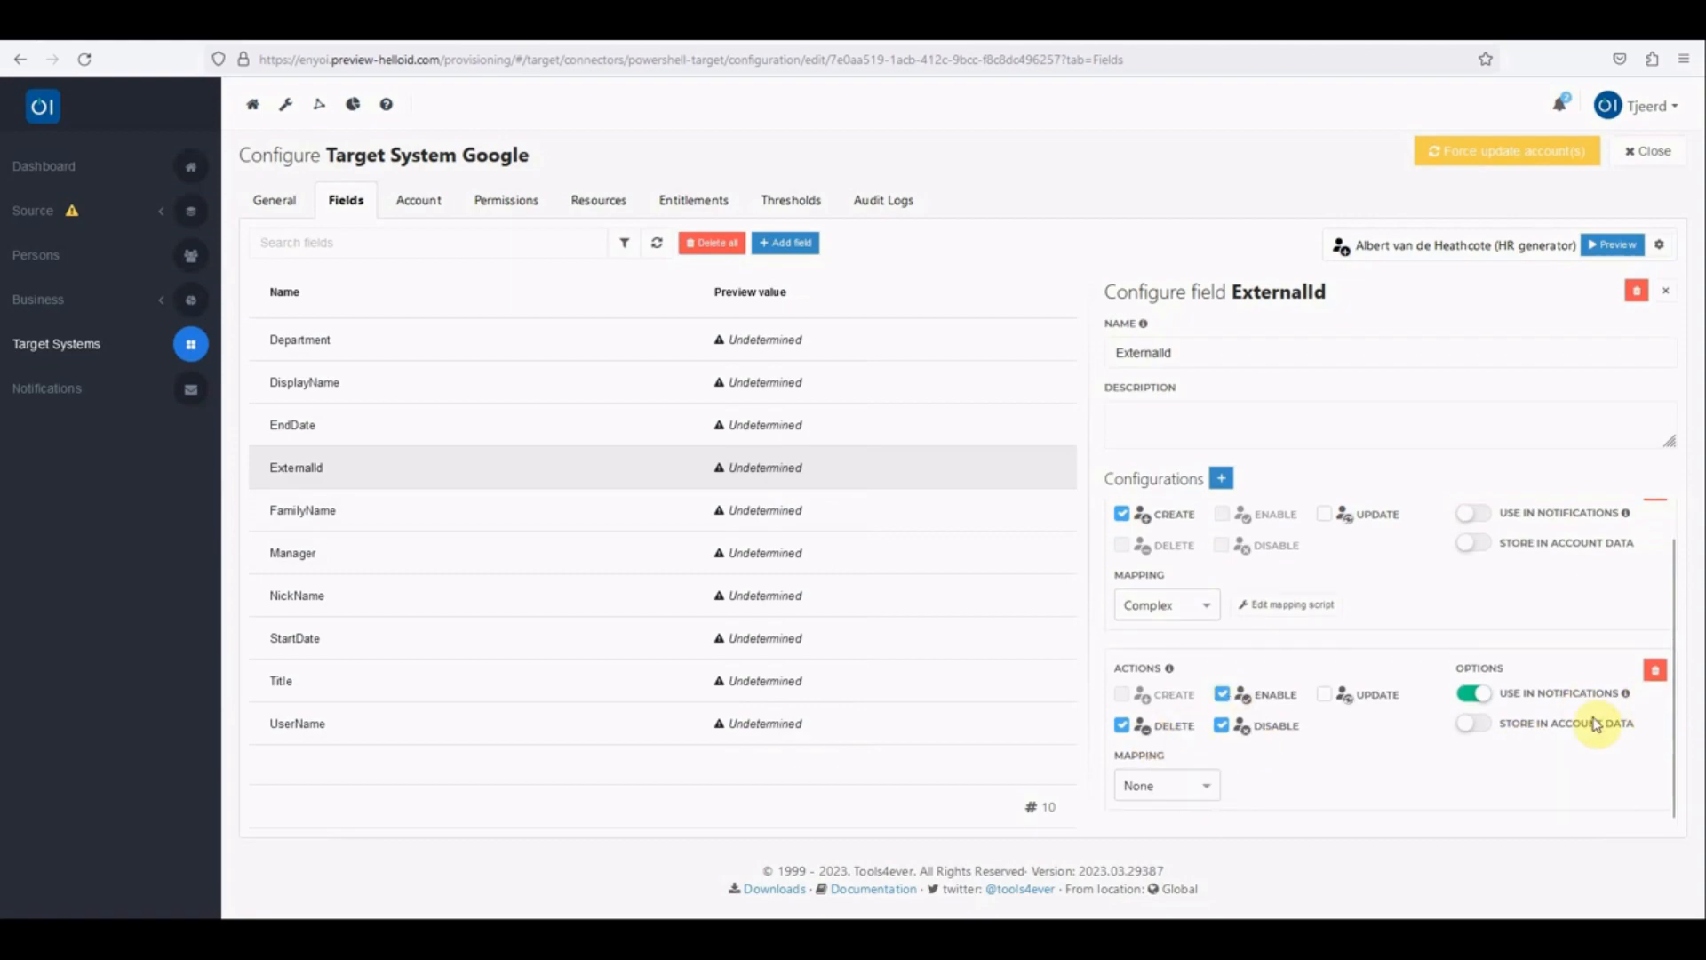
scroll(1597, 782, "up", 1)
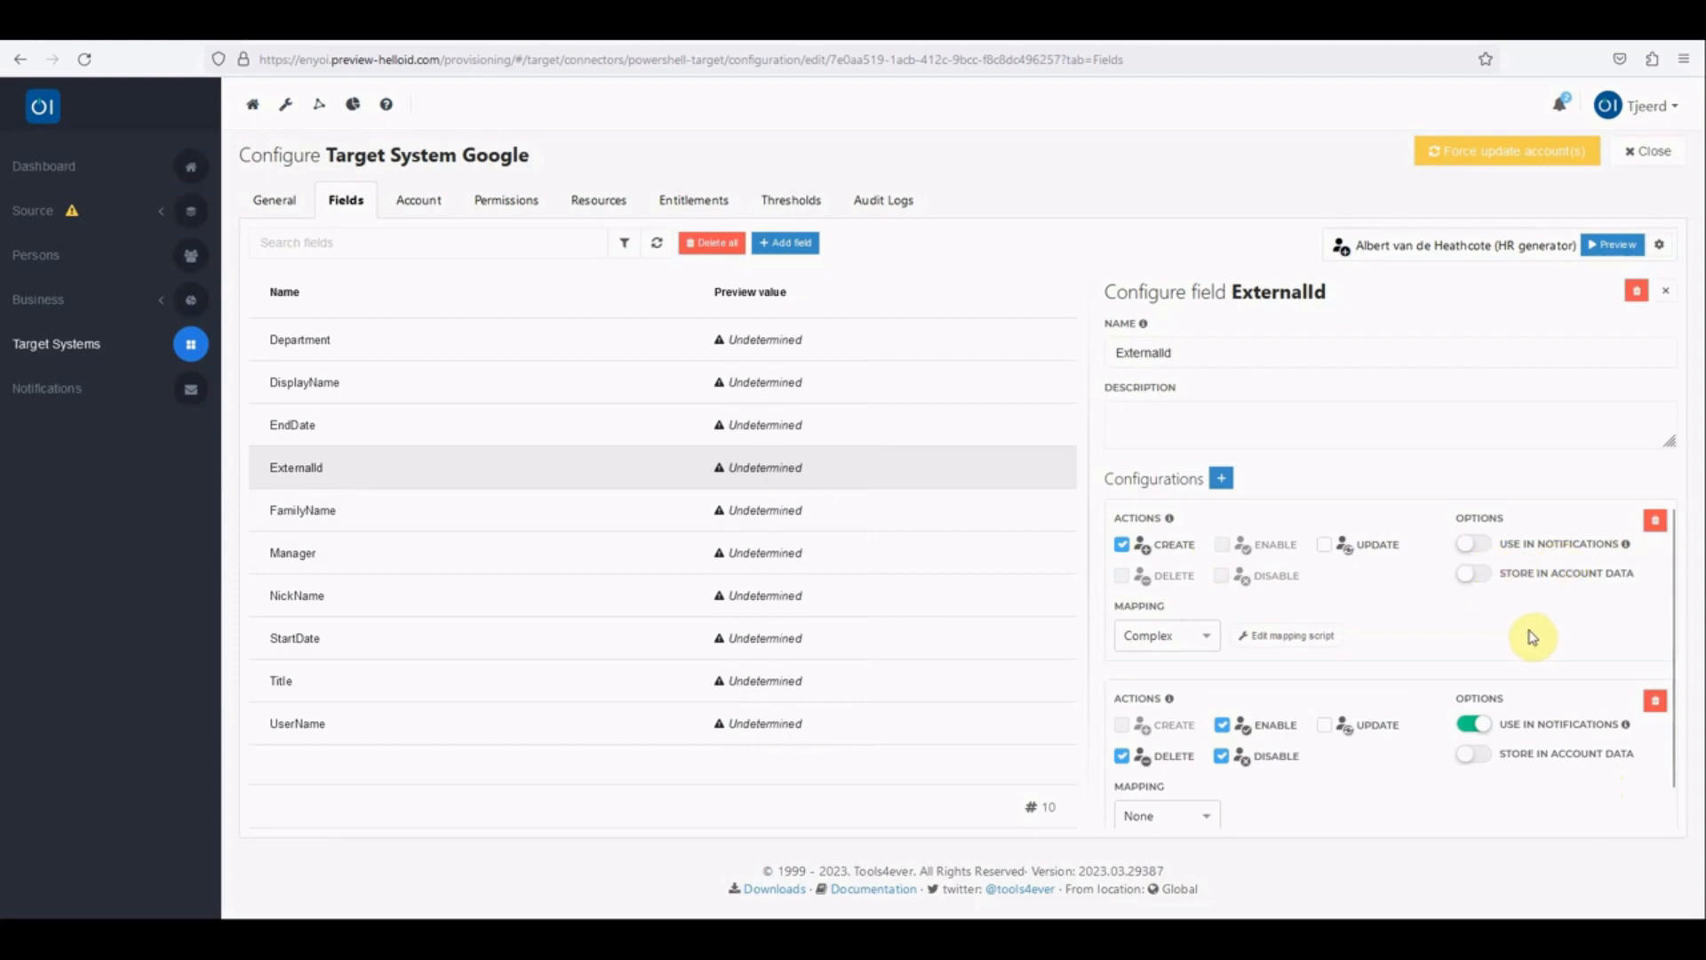
left_click(1486, 547)
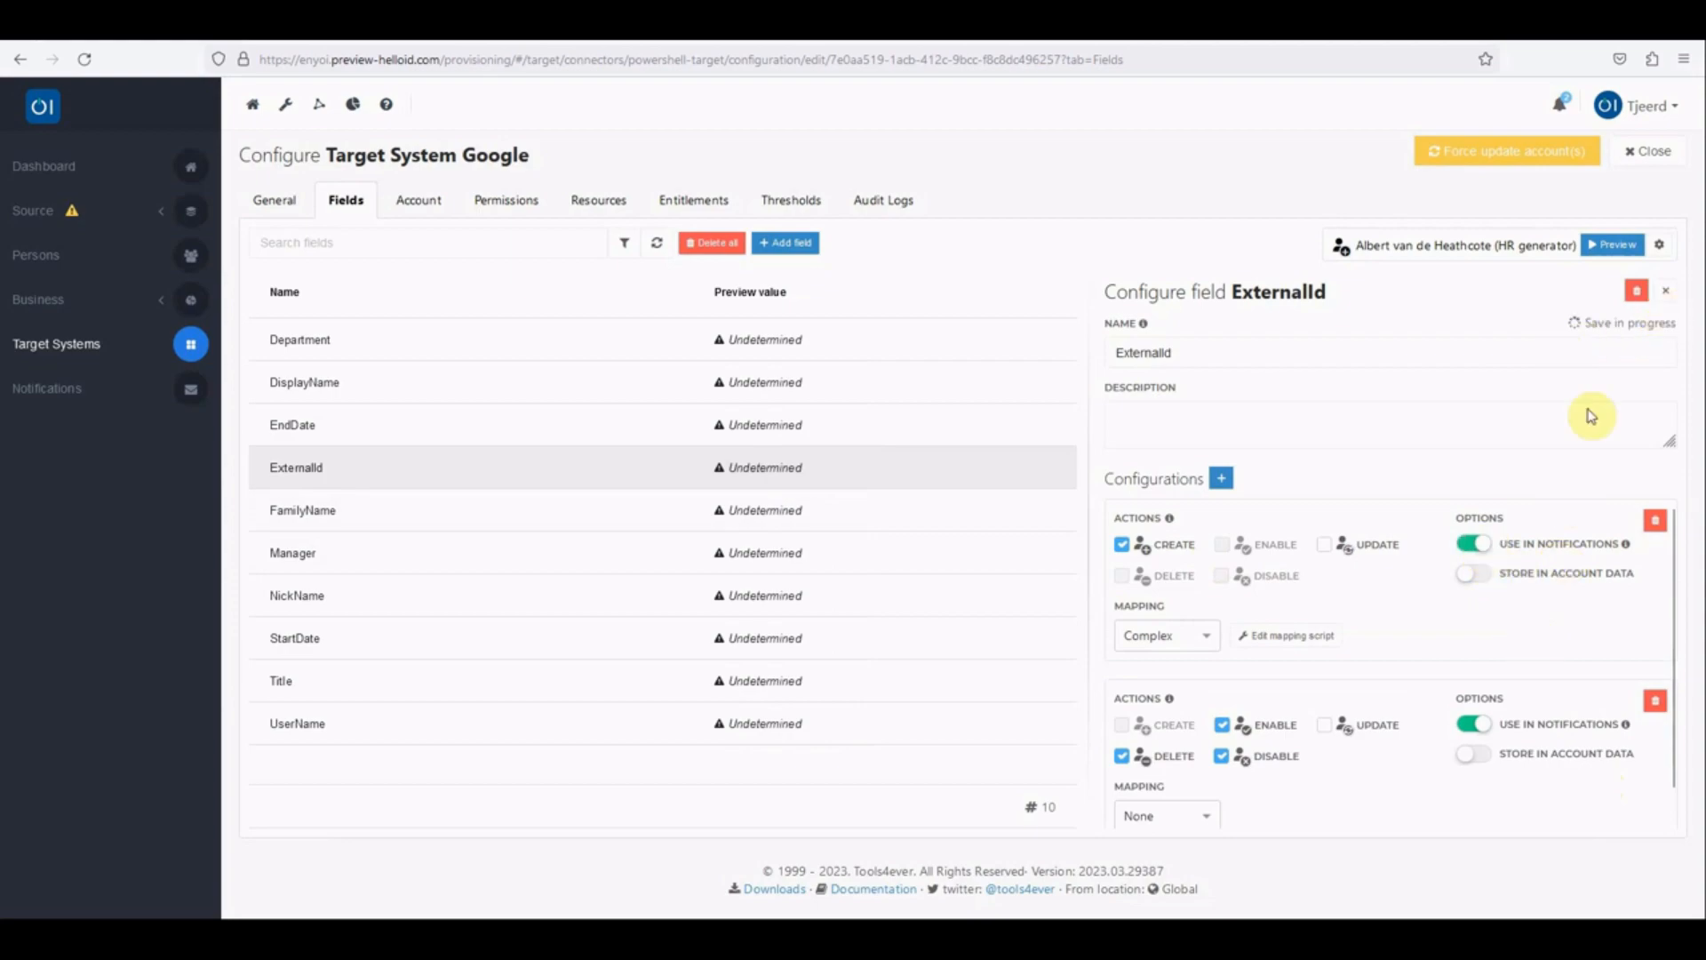
left_click(1664, 291)
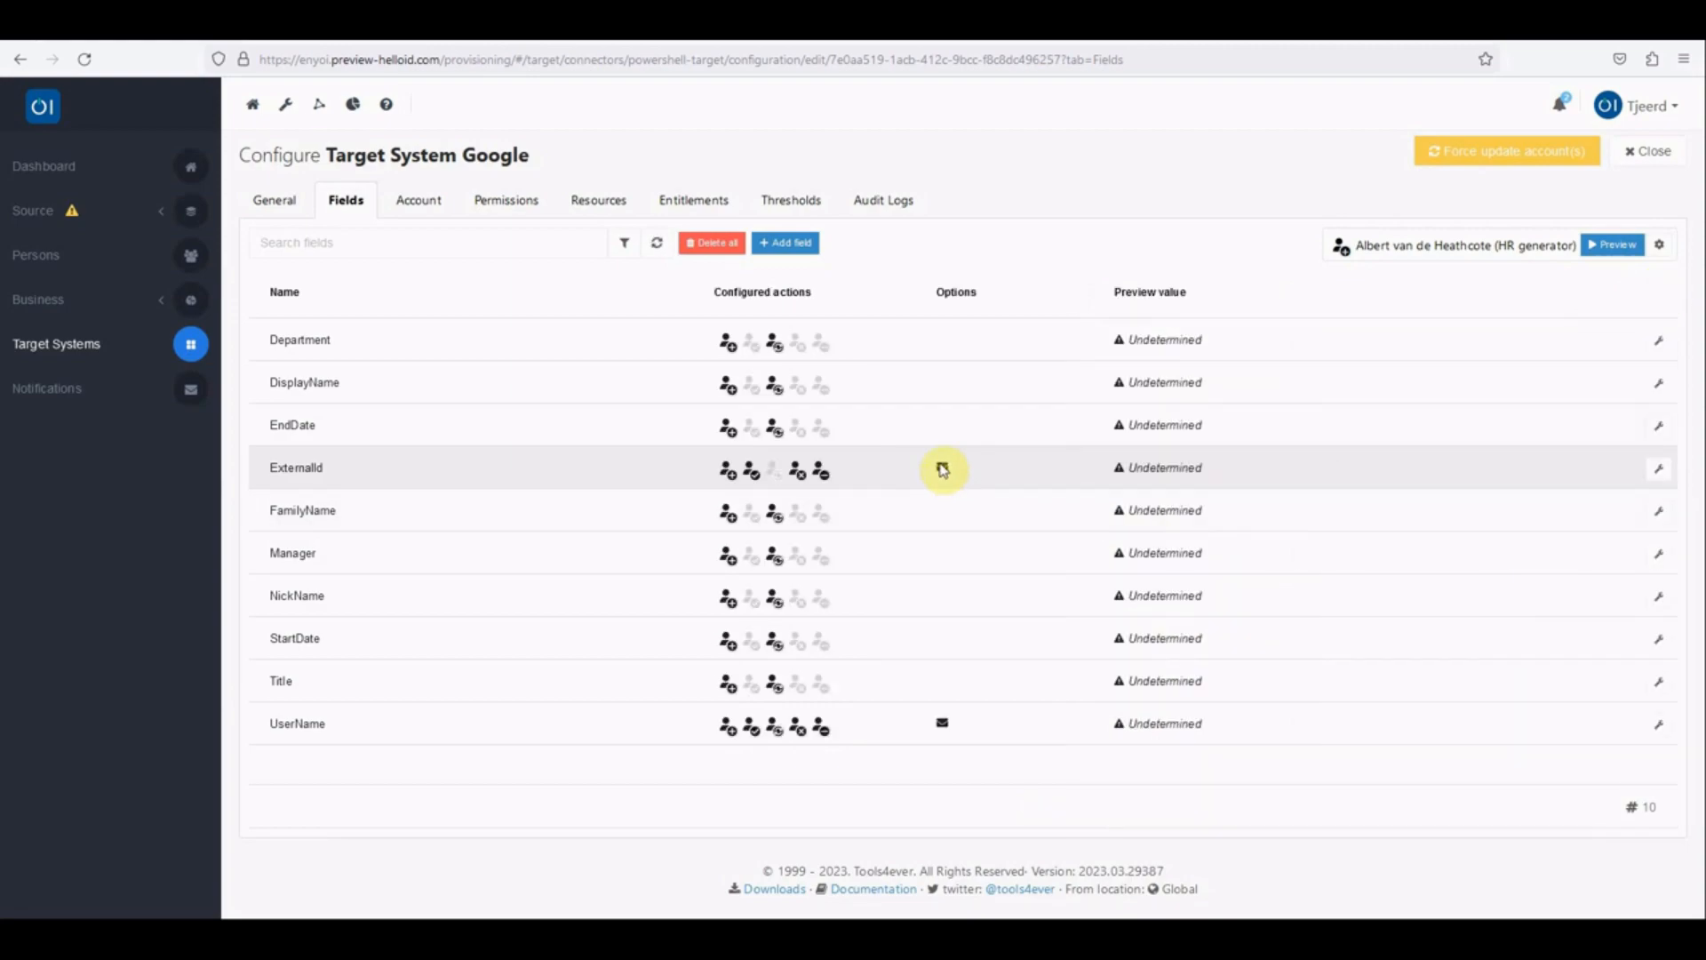
Step: Turn use in notifications back off for the ExternalId field's Create configuration
mouse_move(943, 470)
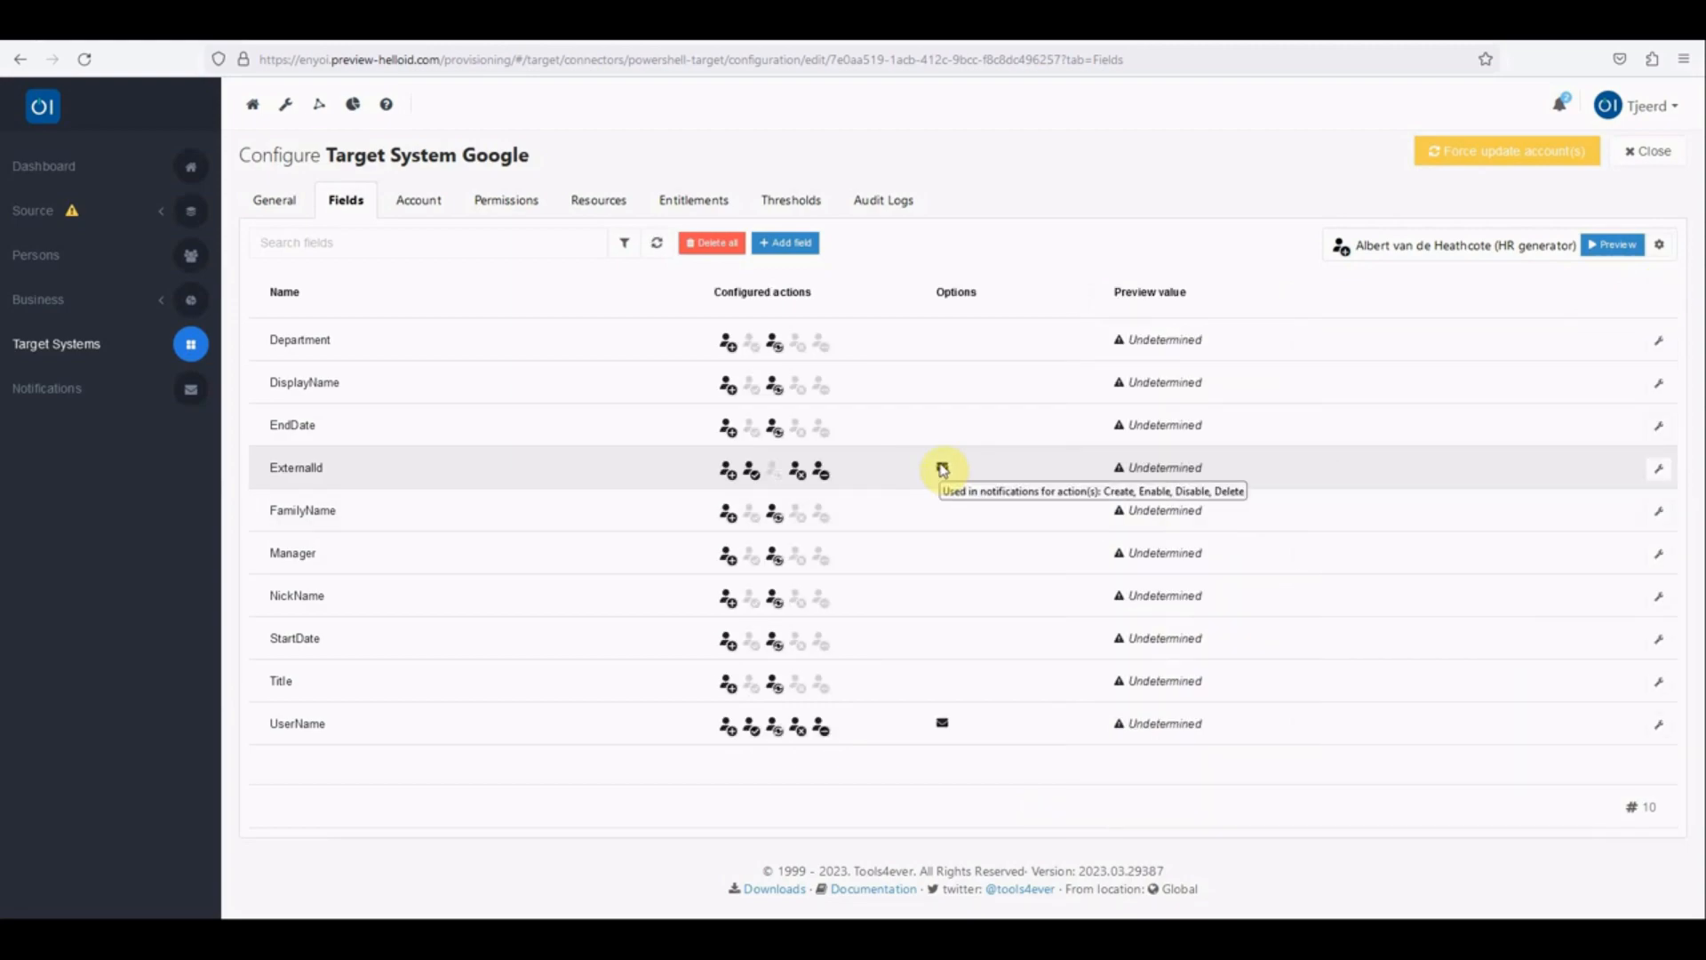
left_click(1658, 469)
left_click(1460, 539)
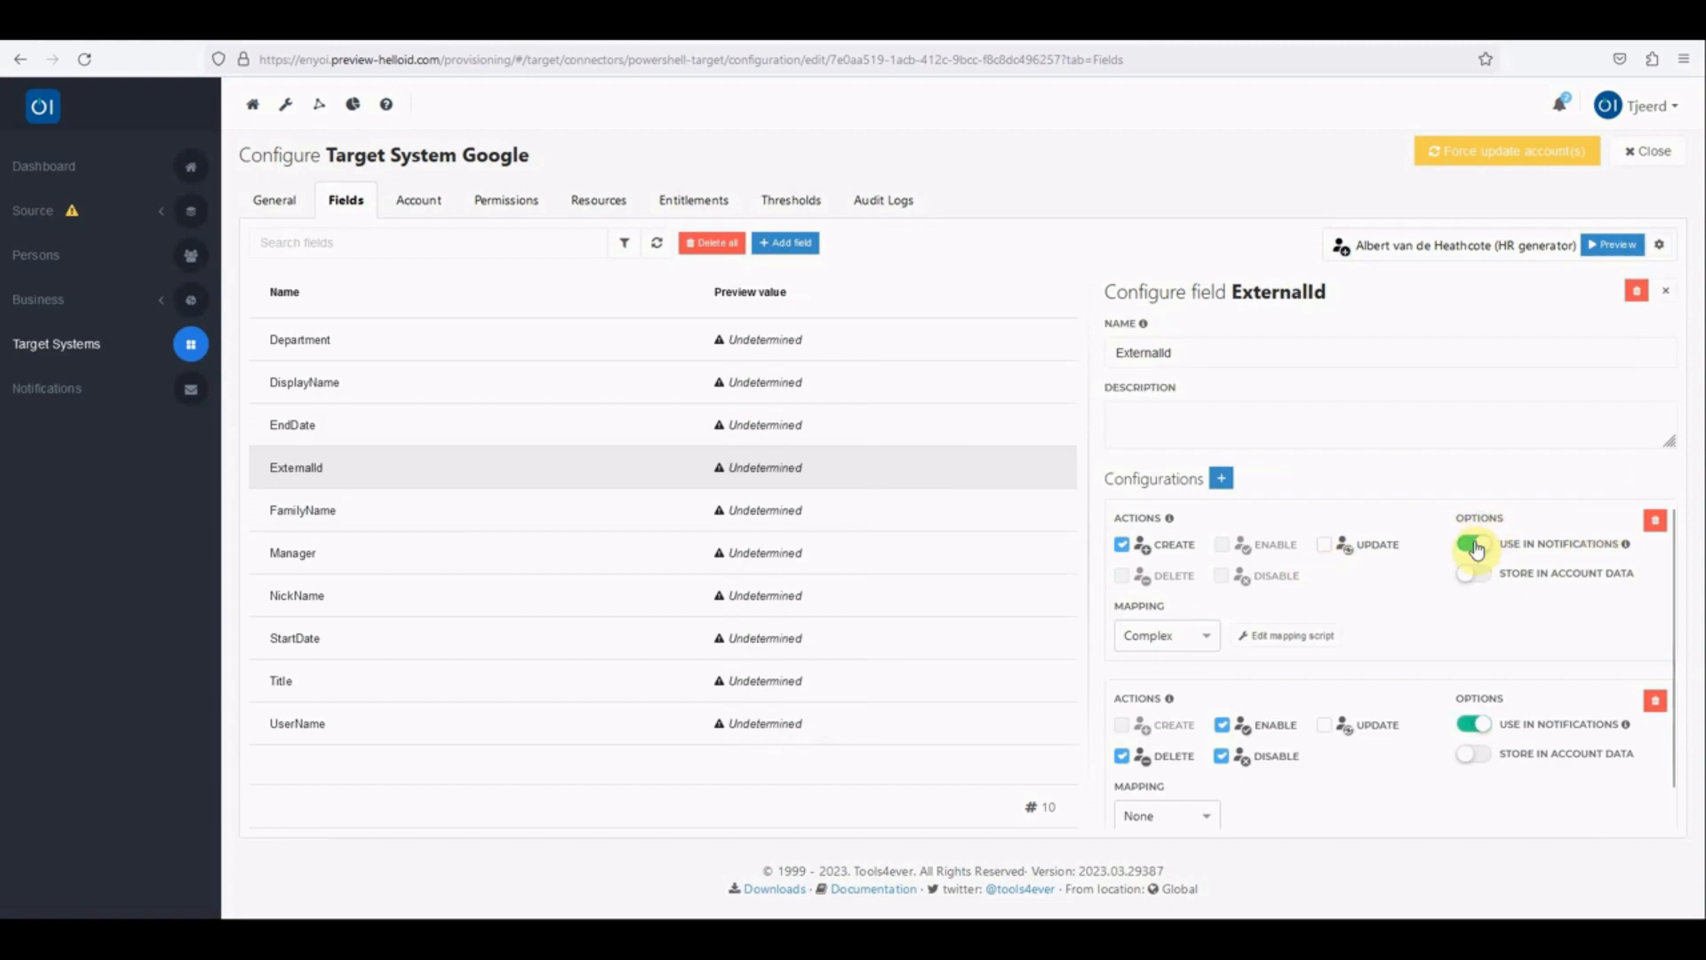
left_click(1668, 295)
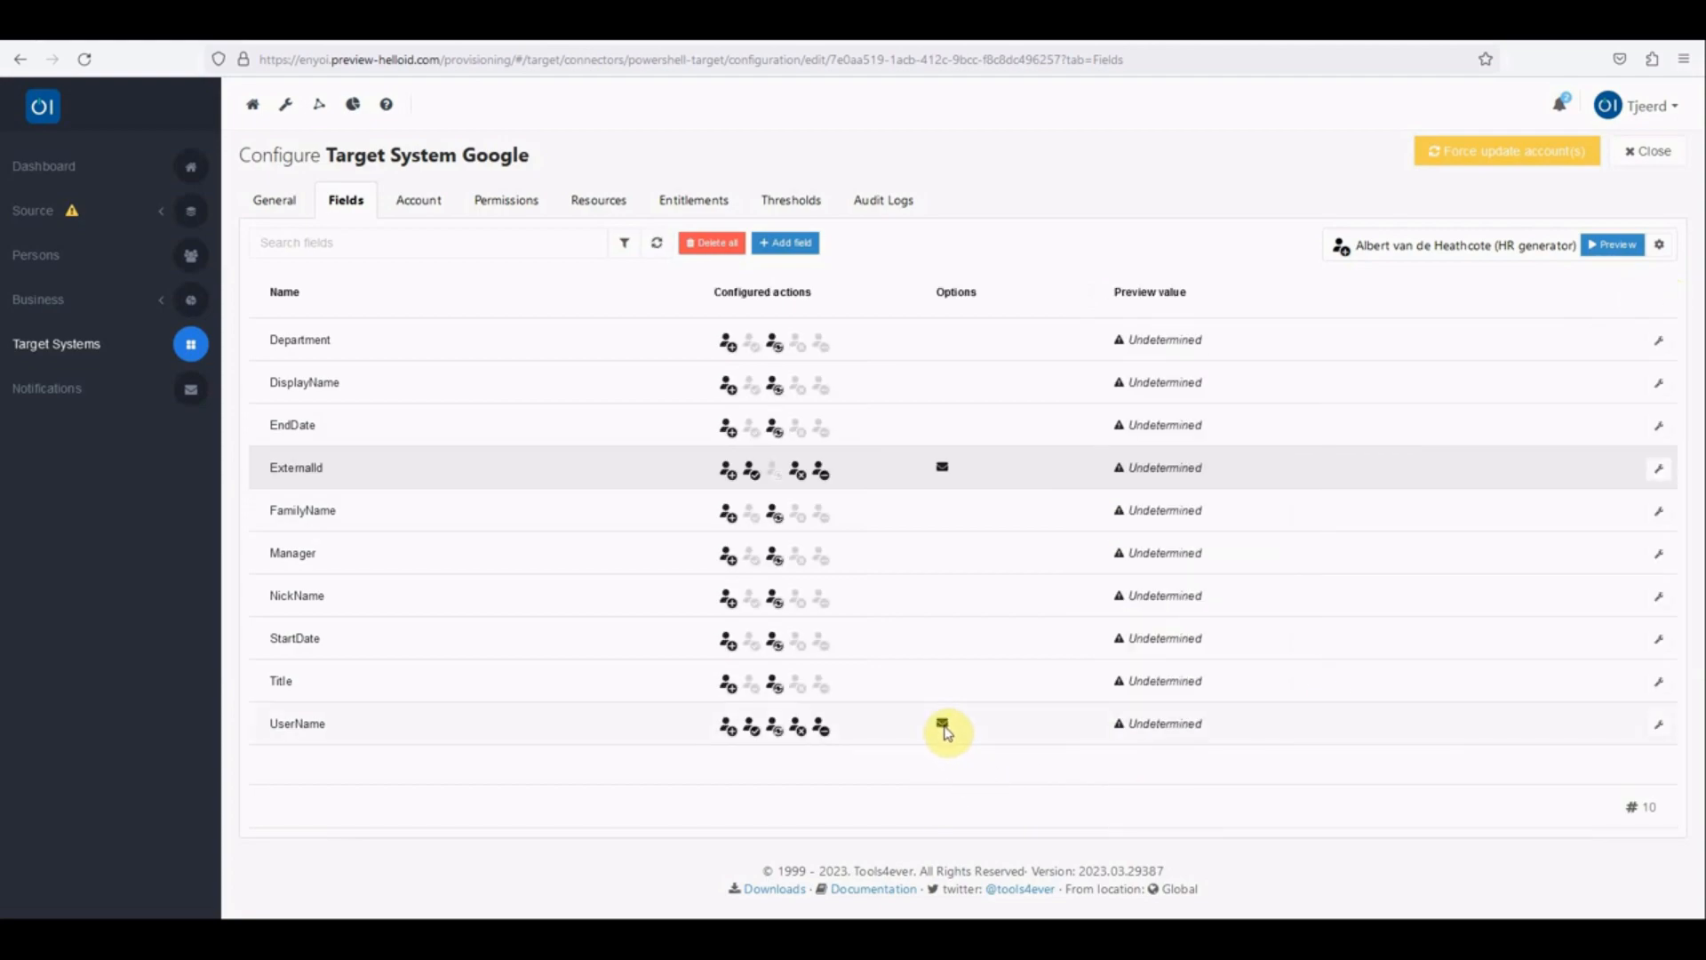
Step: Enable use in notifications for the DisplayName field's Create and Update configuration
mouse_move(945, 729)
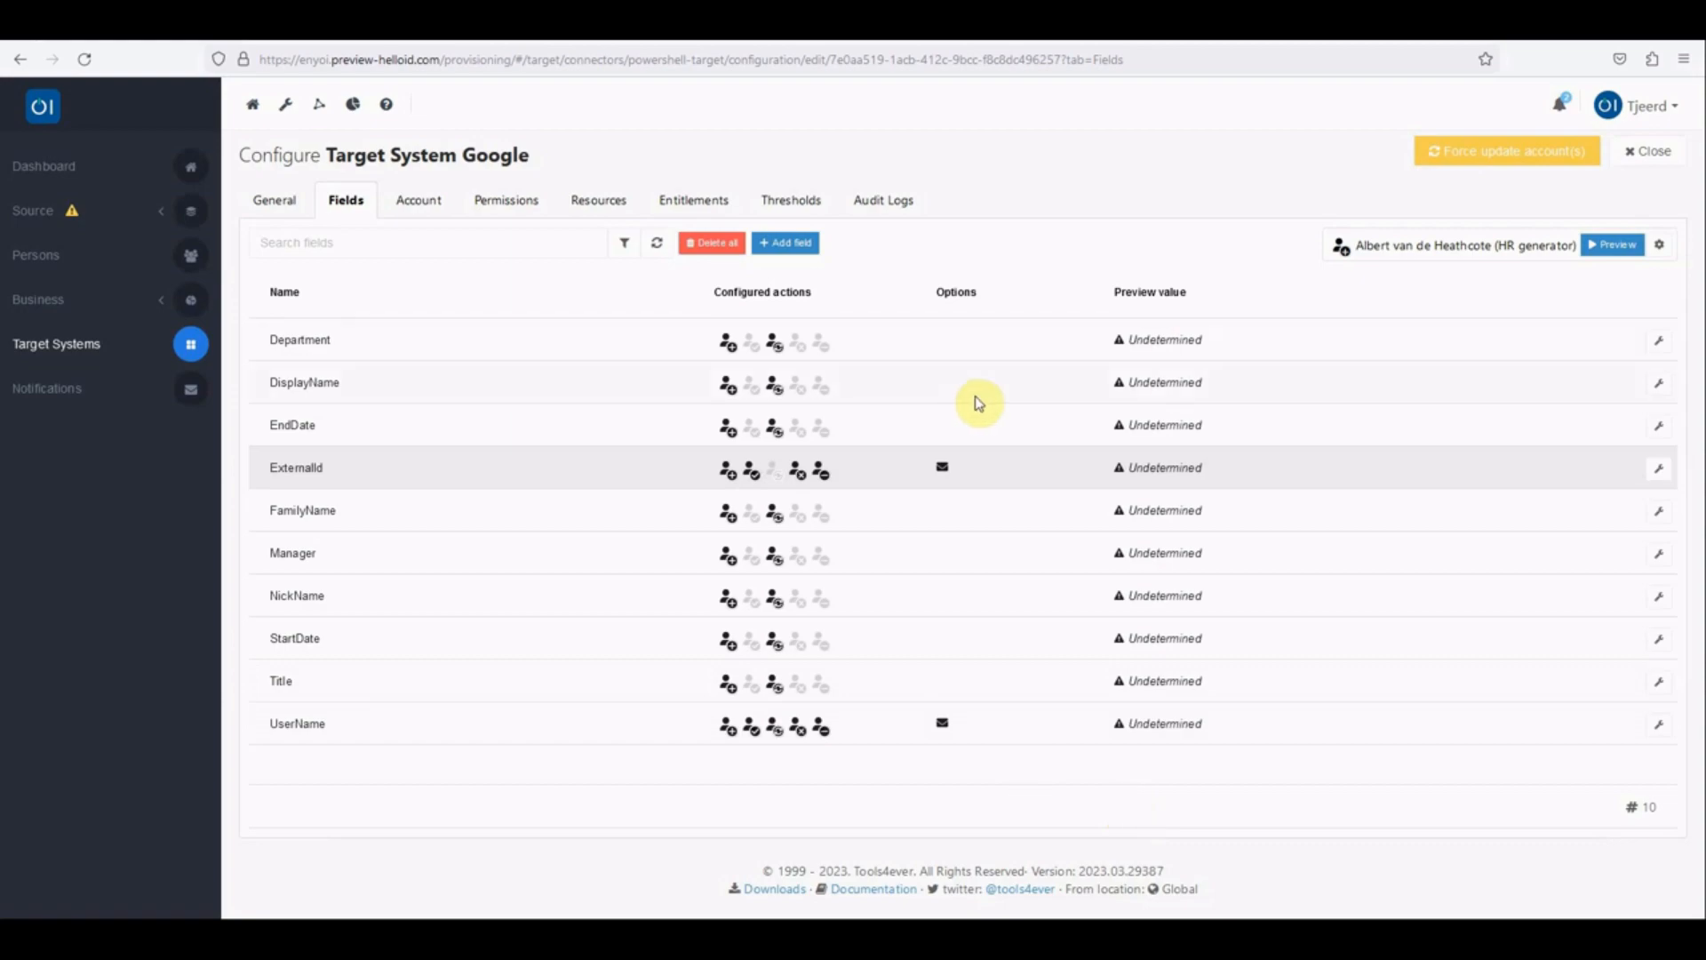
left_click(1660, 389)
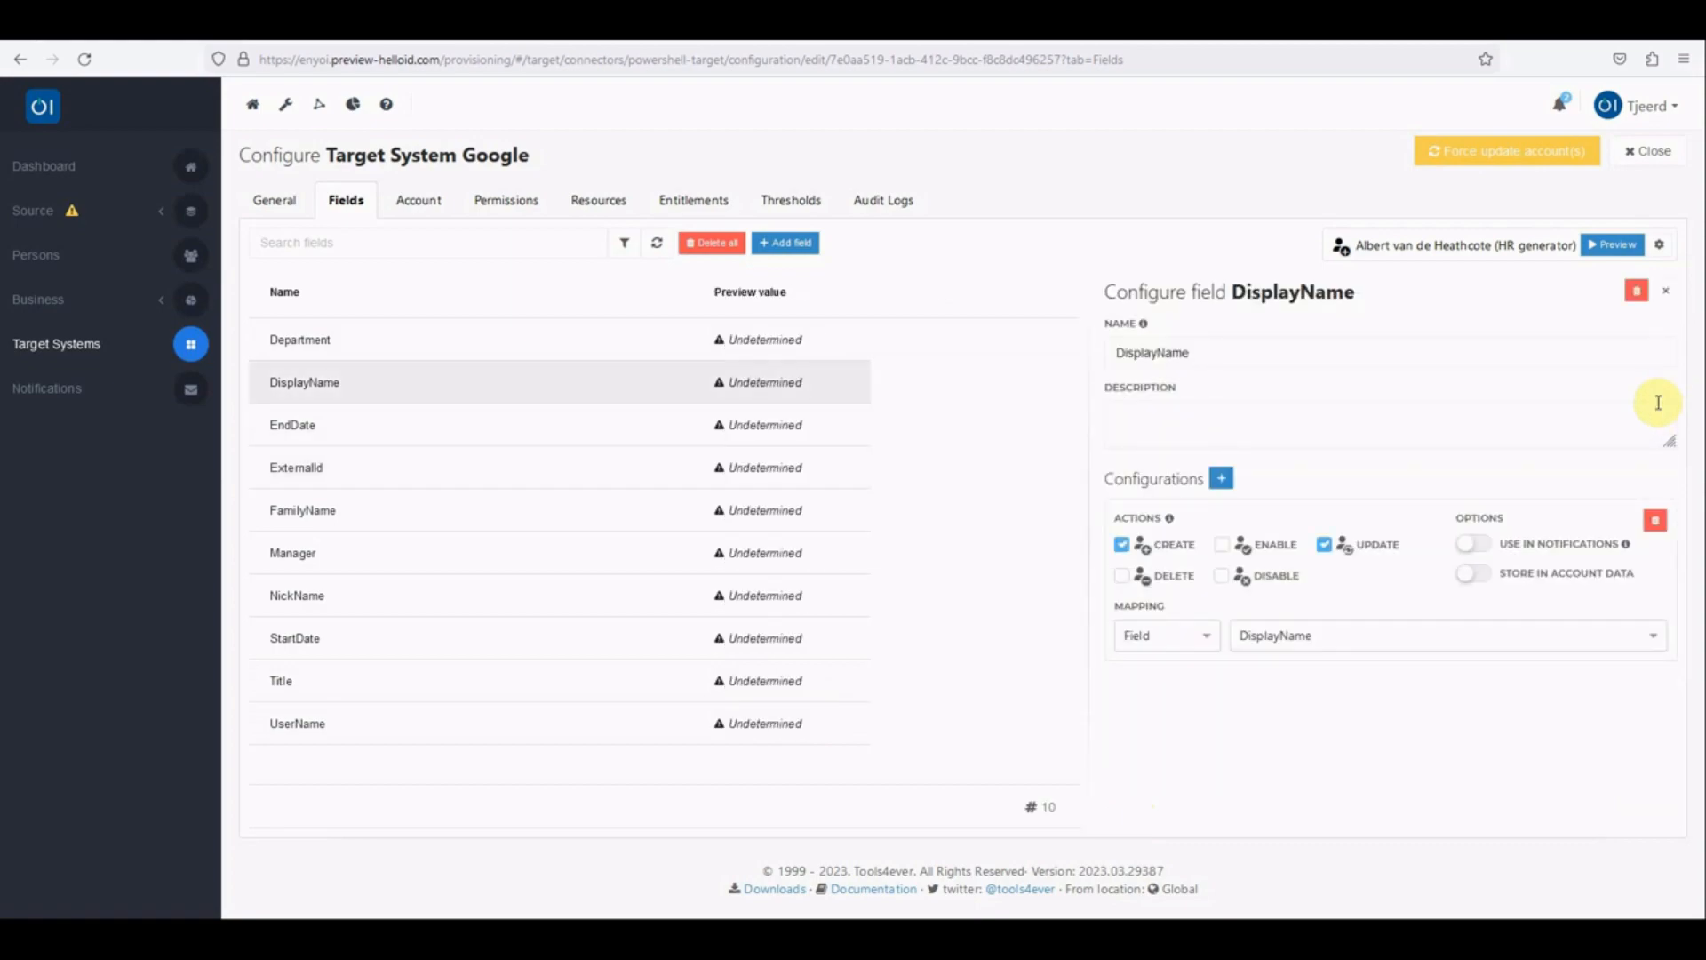
left_click(1478, 548)
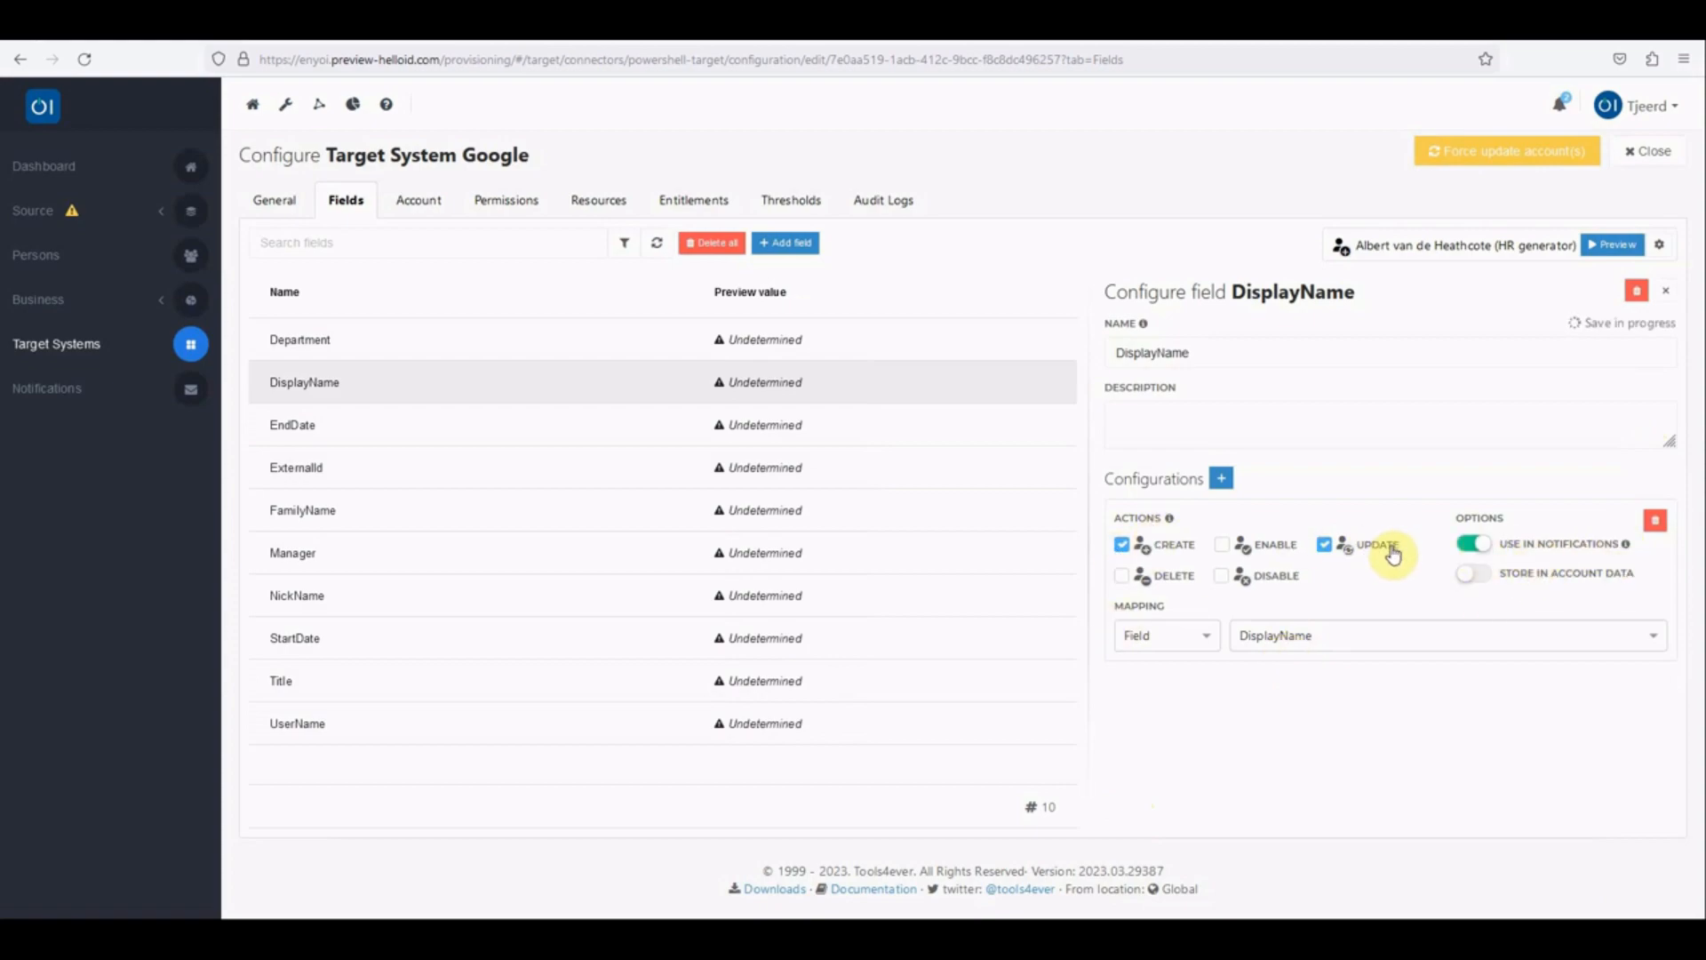
left_click(1666, 292)
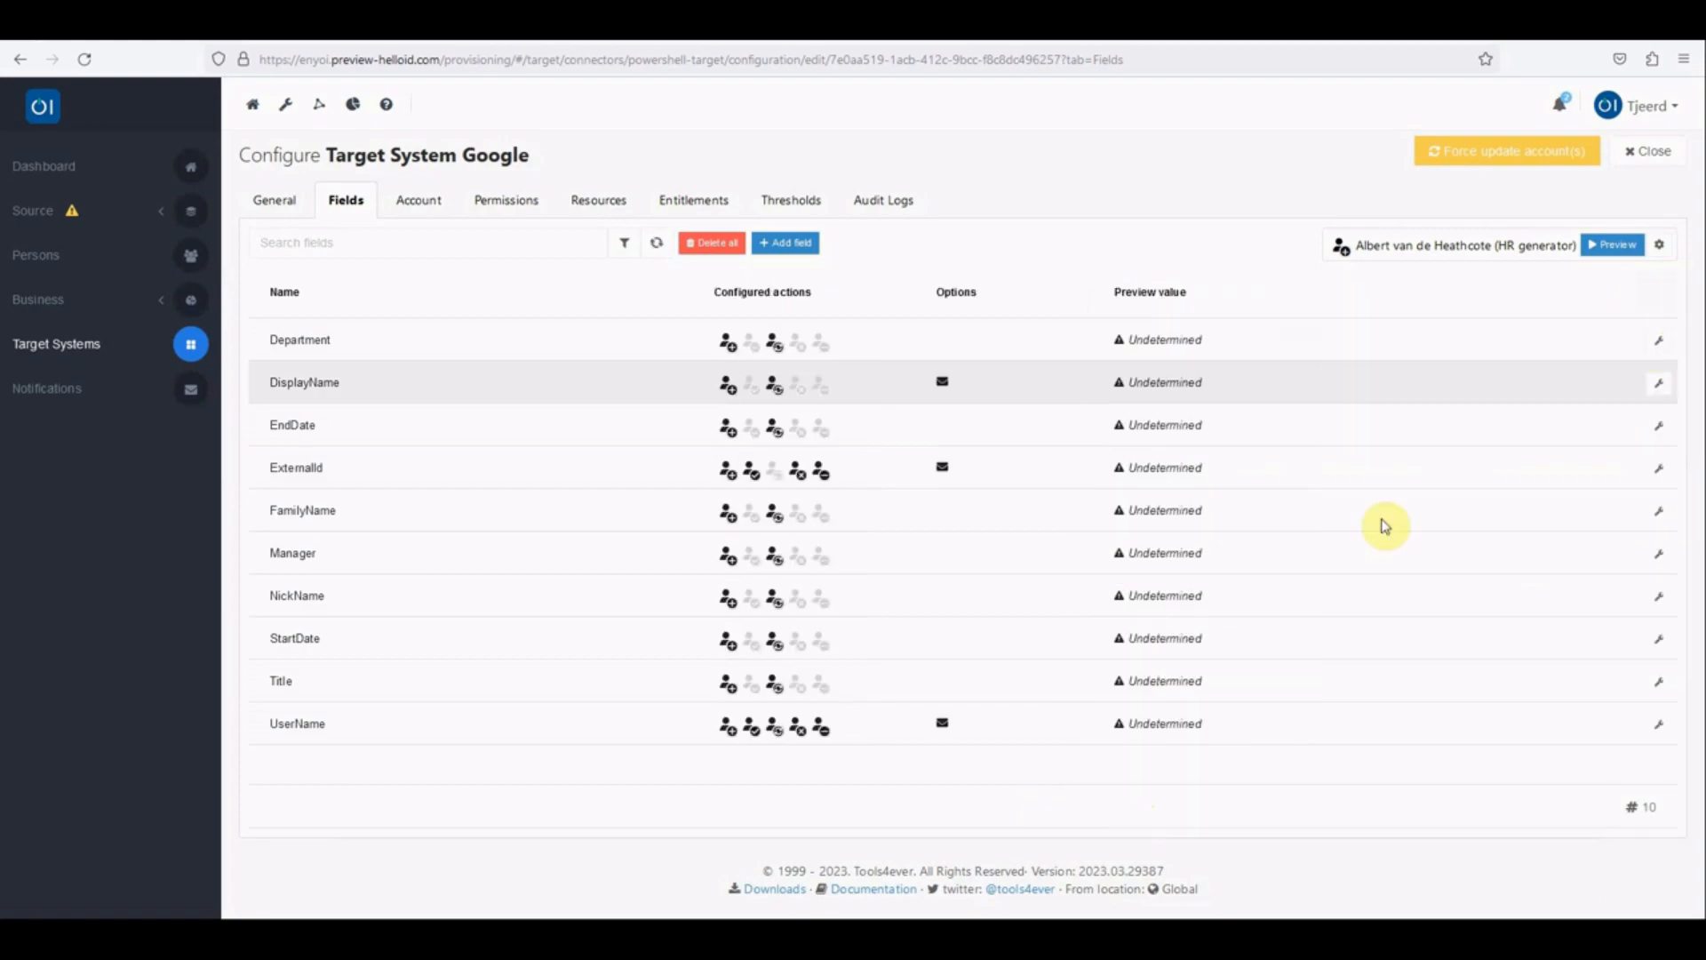
mouse_move(945, 386)
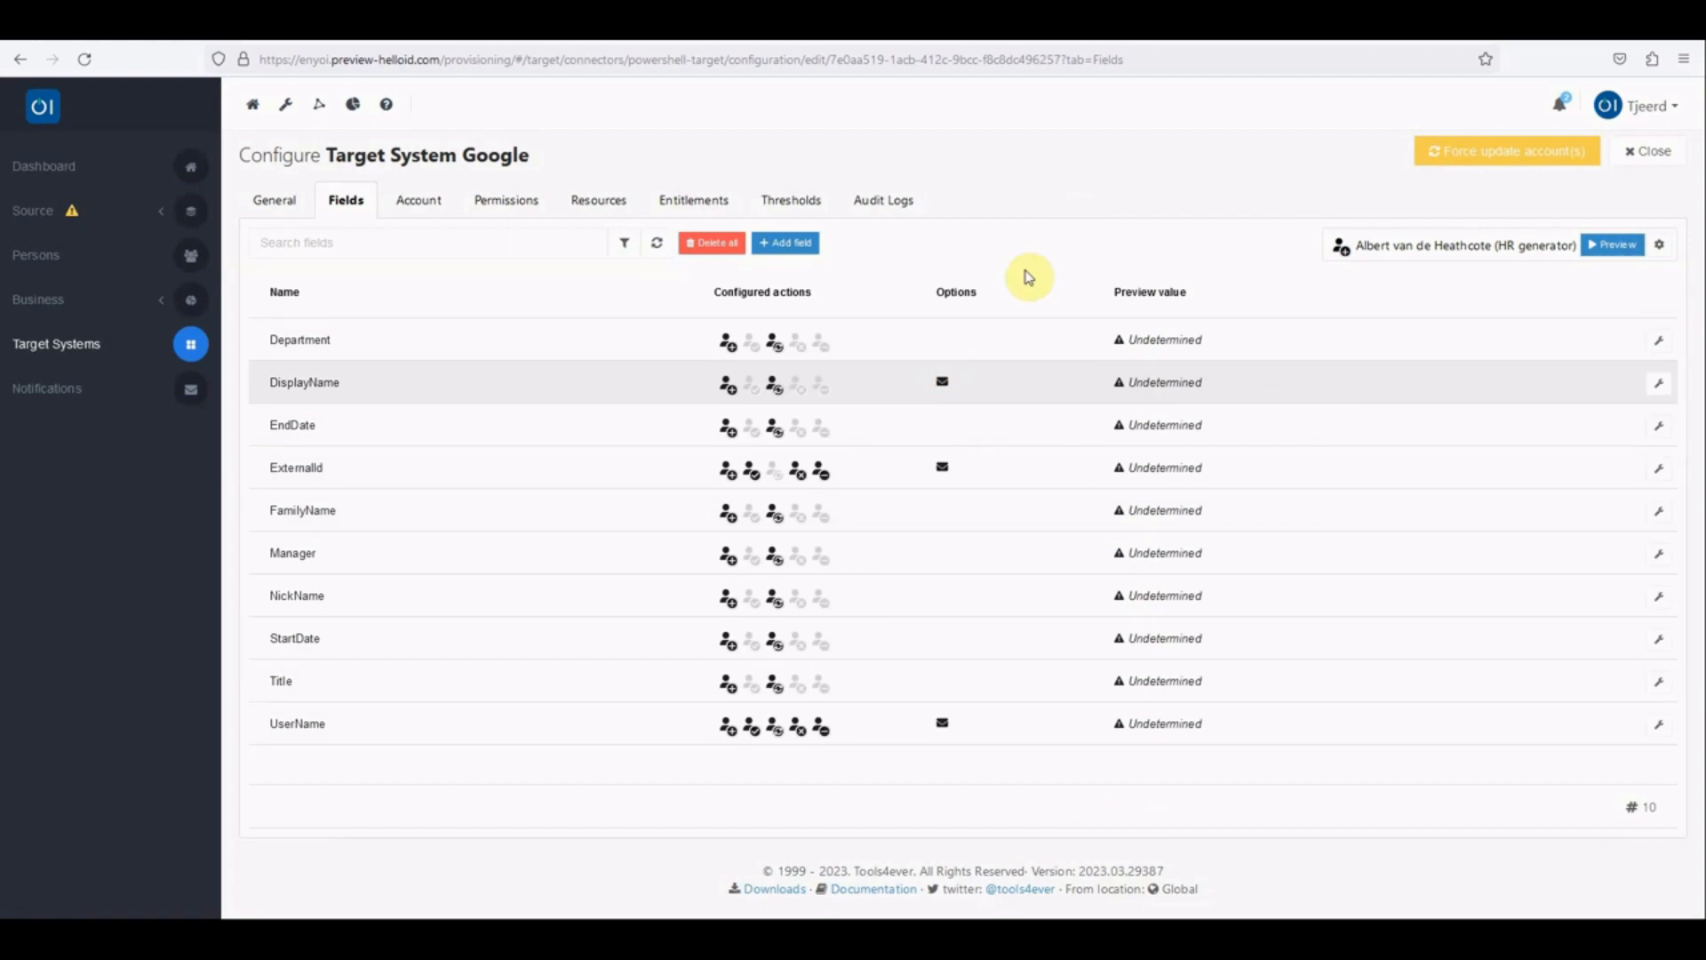
Step: Add a new custom event under the business settings
left_click(42, 310)
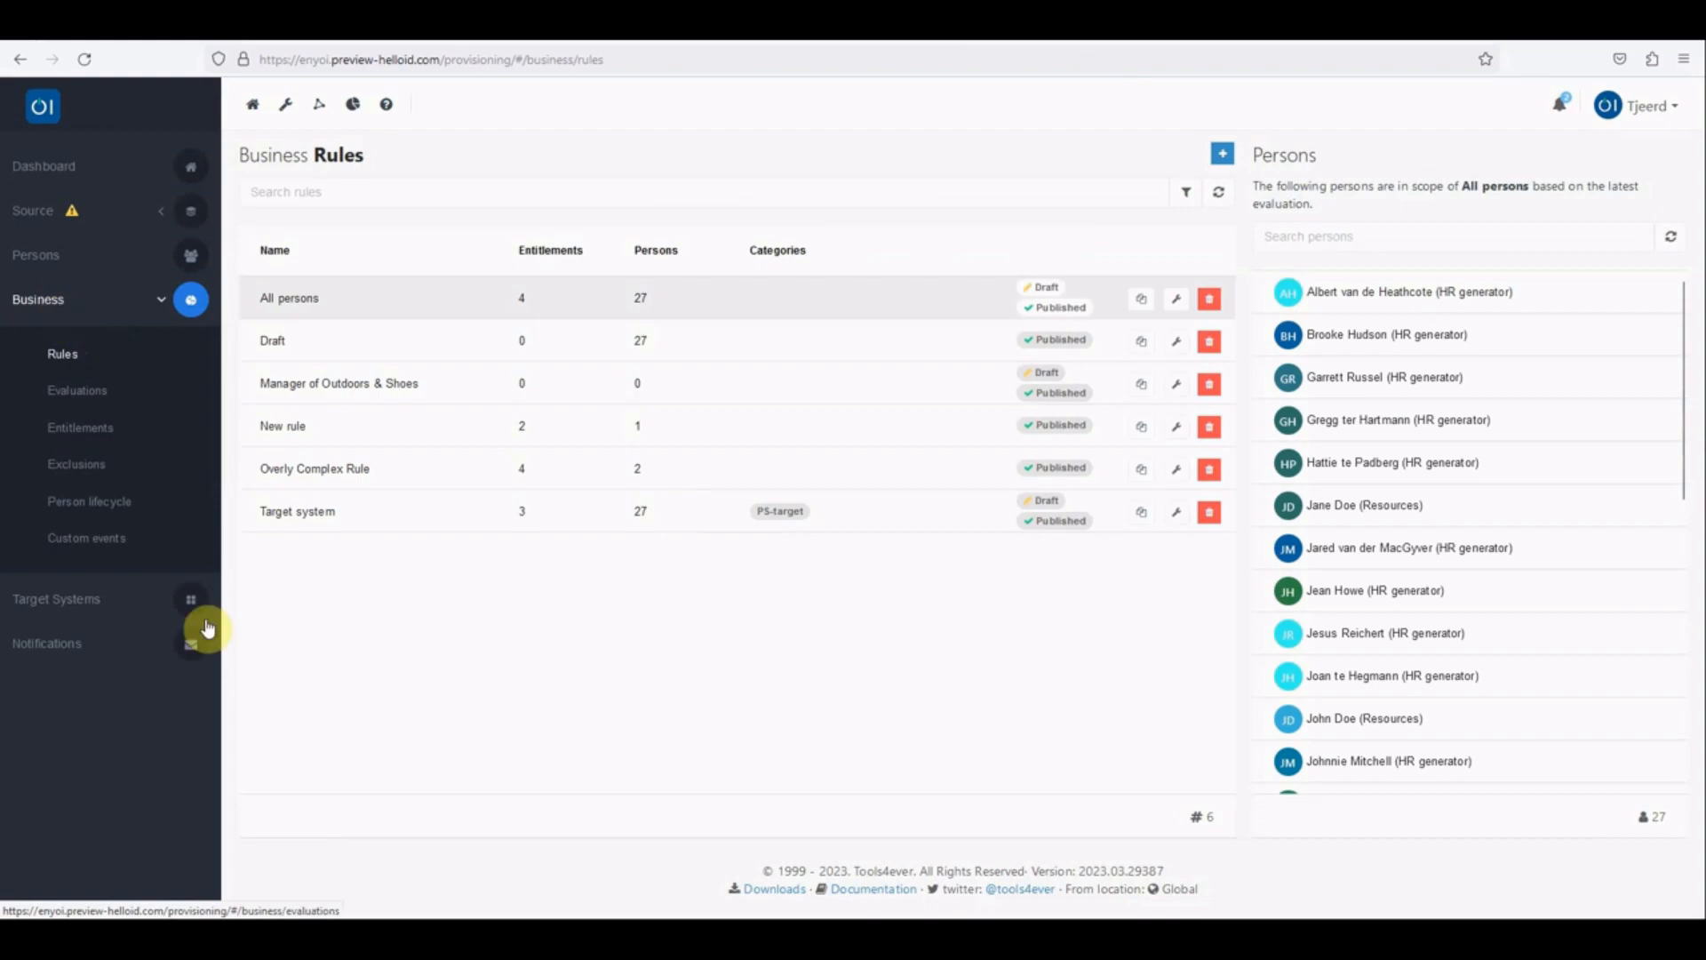
left_click(93, 546)
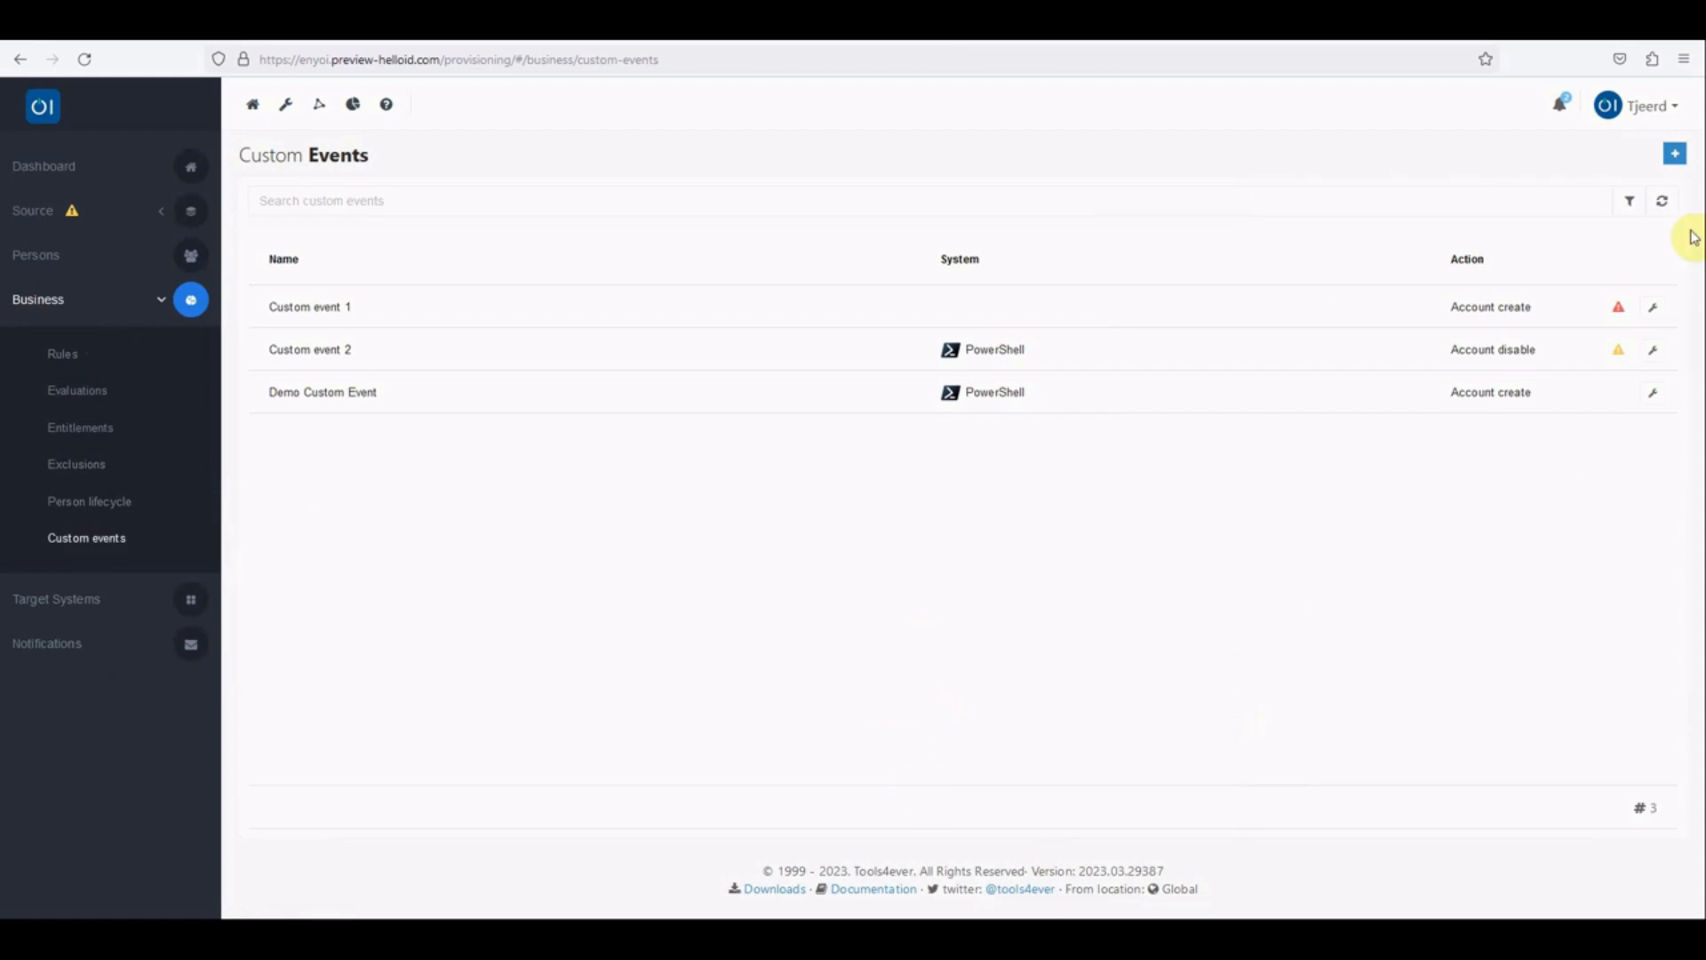
left_click(1676, 156)
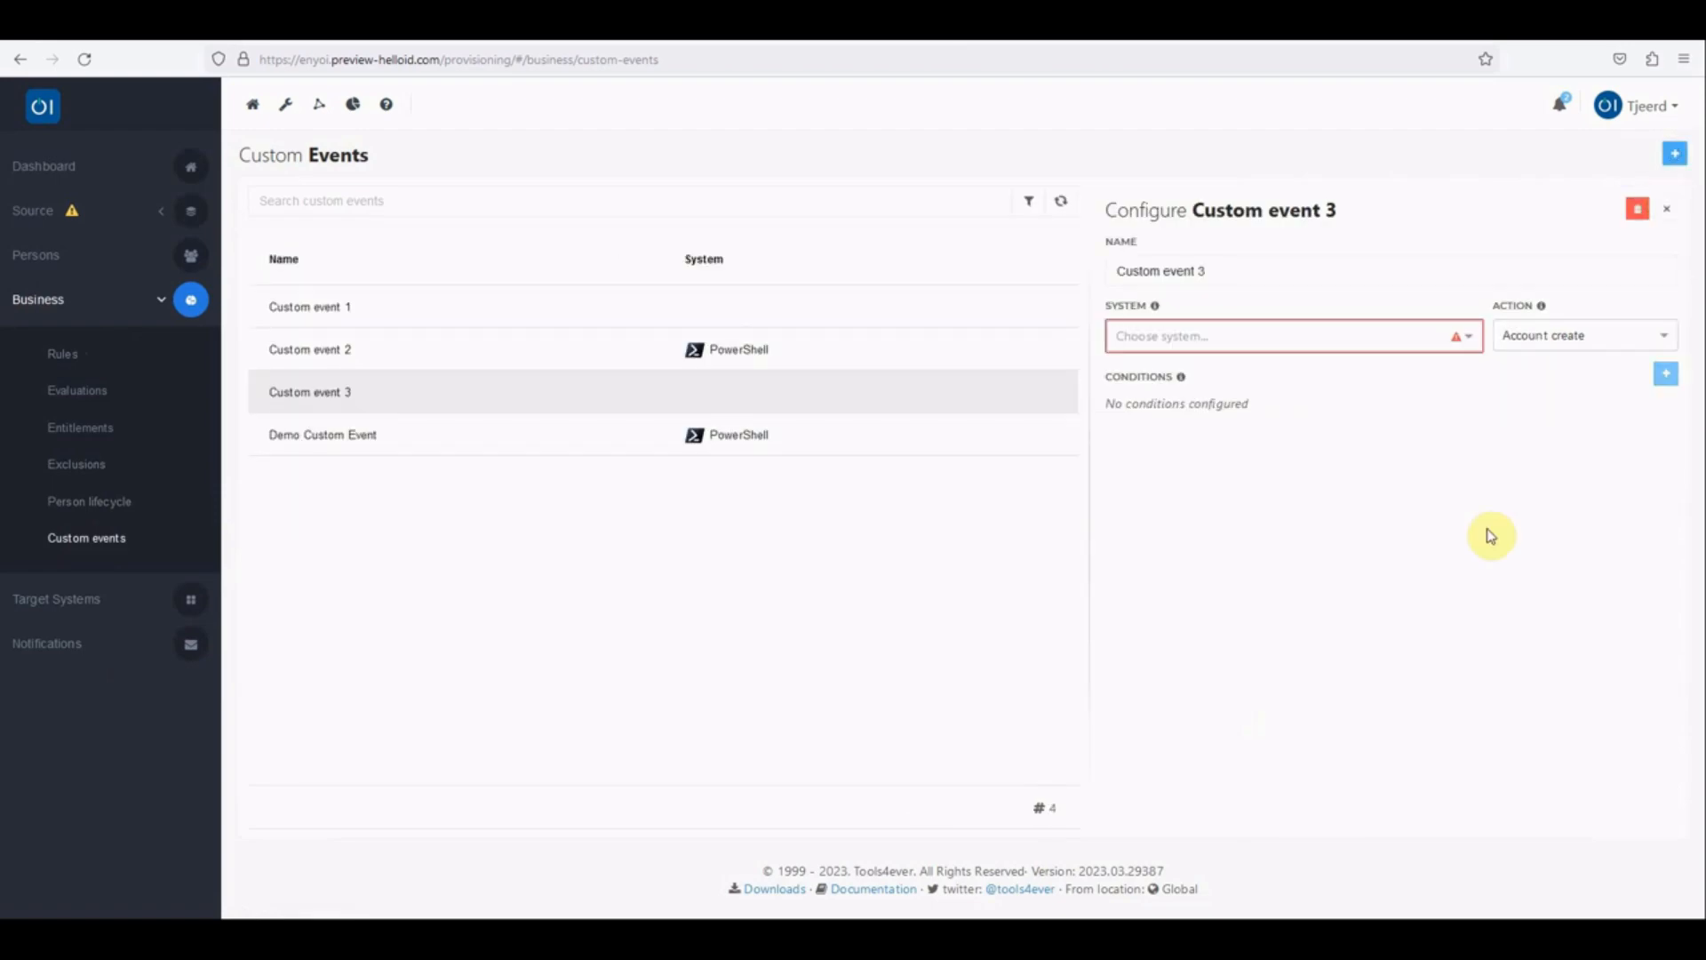
Step: Name the new custom event "Only send when displayName and Username has a value"
left_click_drag(1219, 271, 1116, 275)
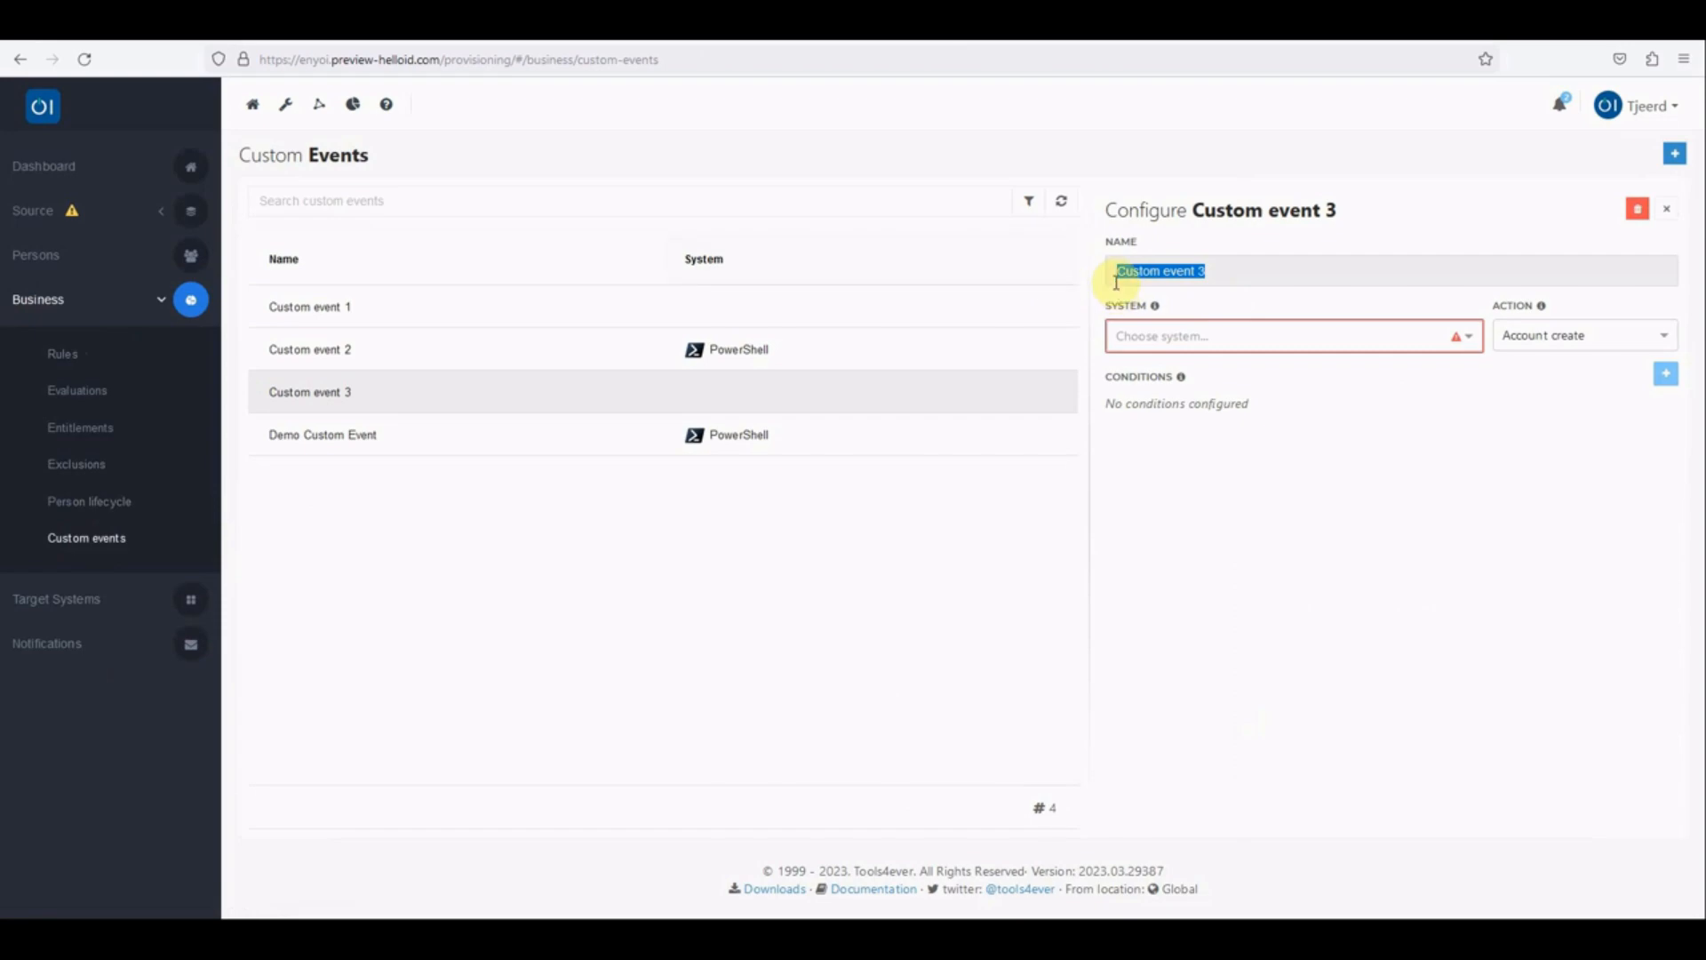
key("BackSpace")
type("Only send")
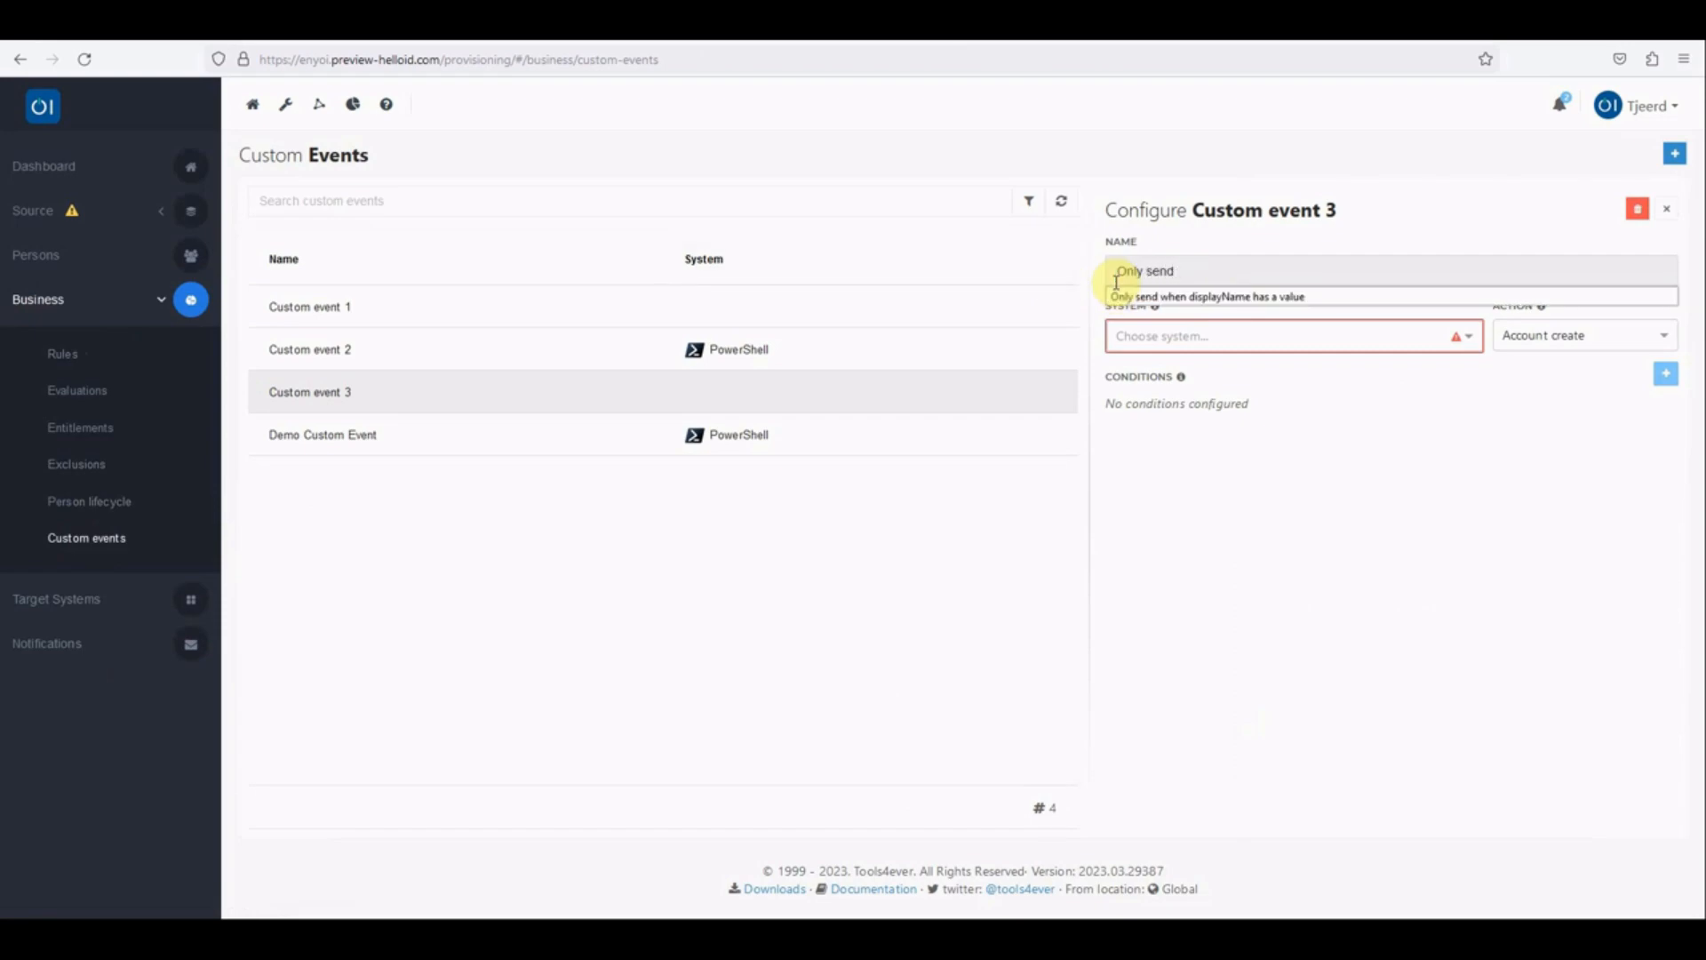
type(" when displayName and Username has val")
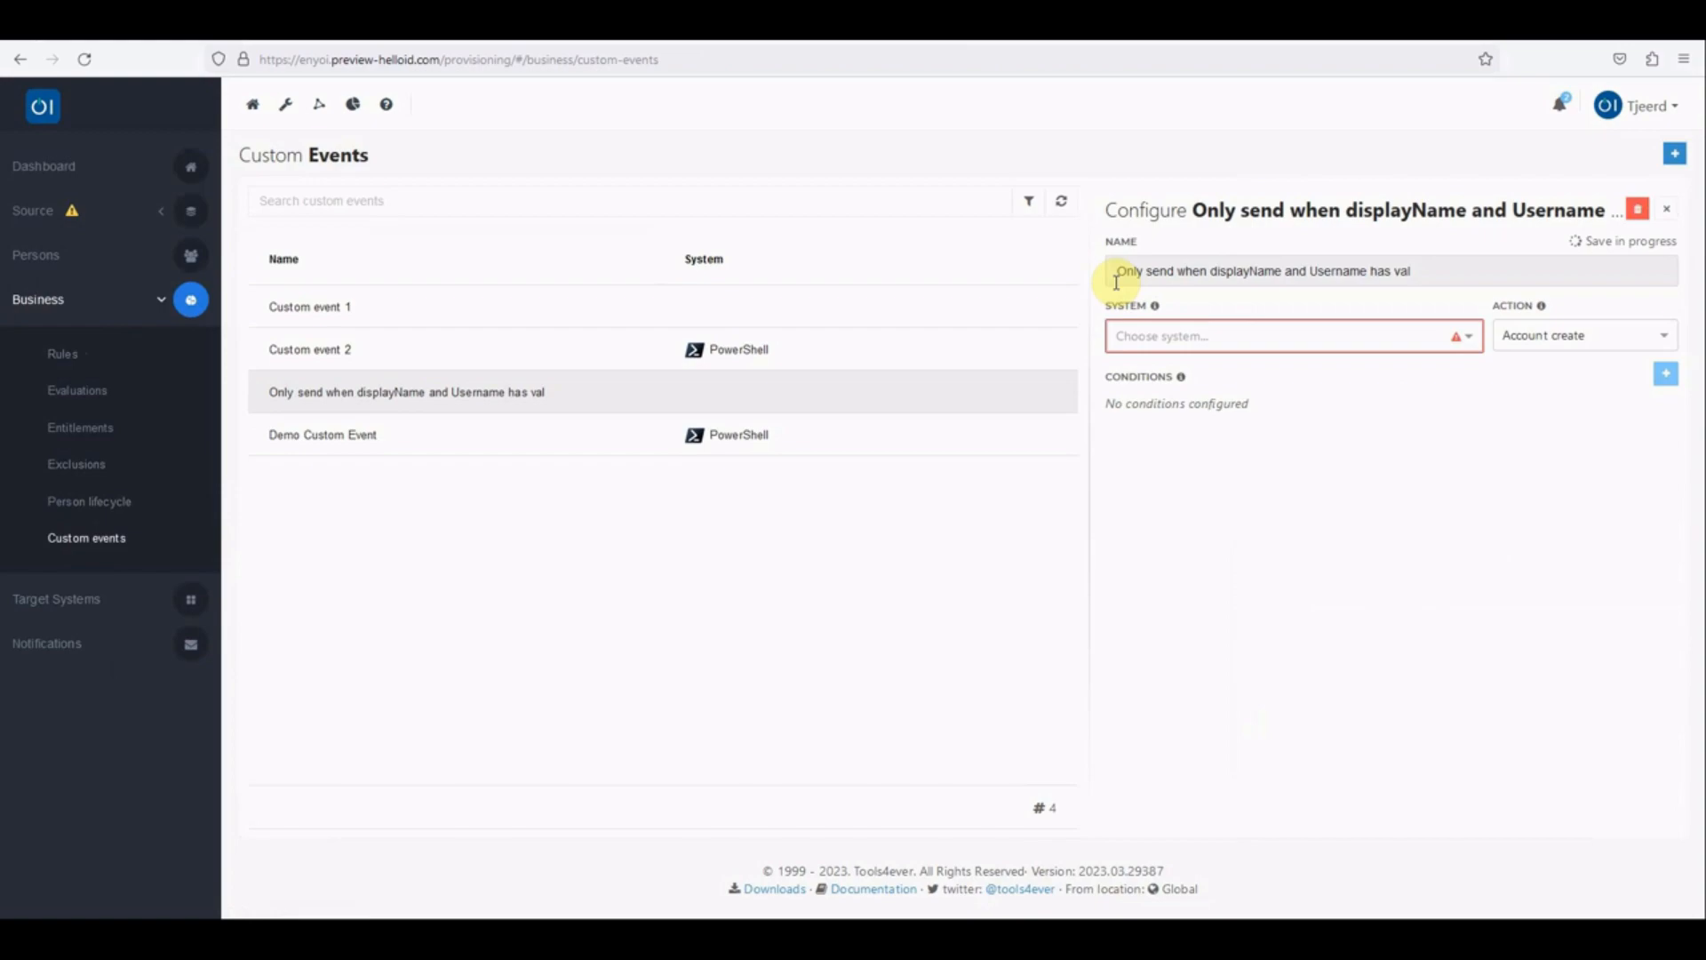
key("BackSpace")
key("BackSpace")
type("a")
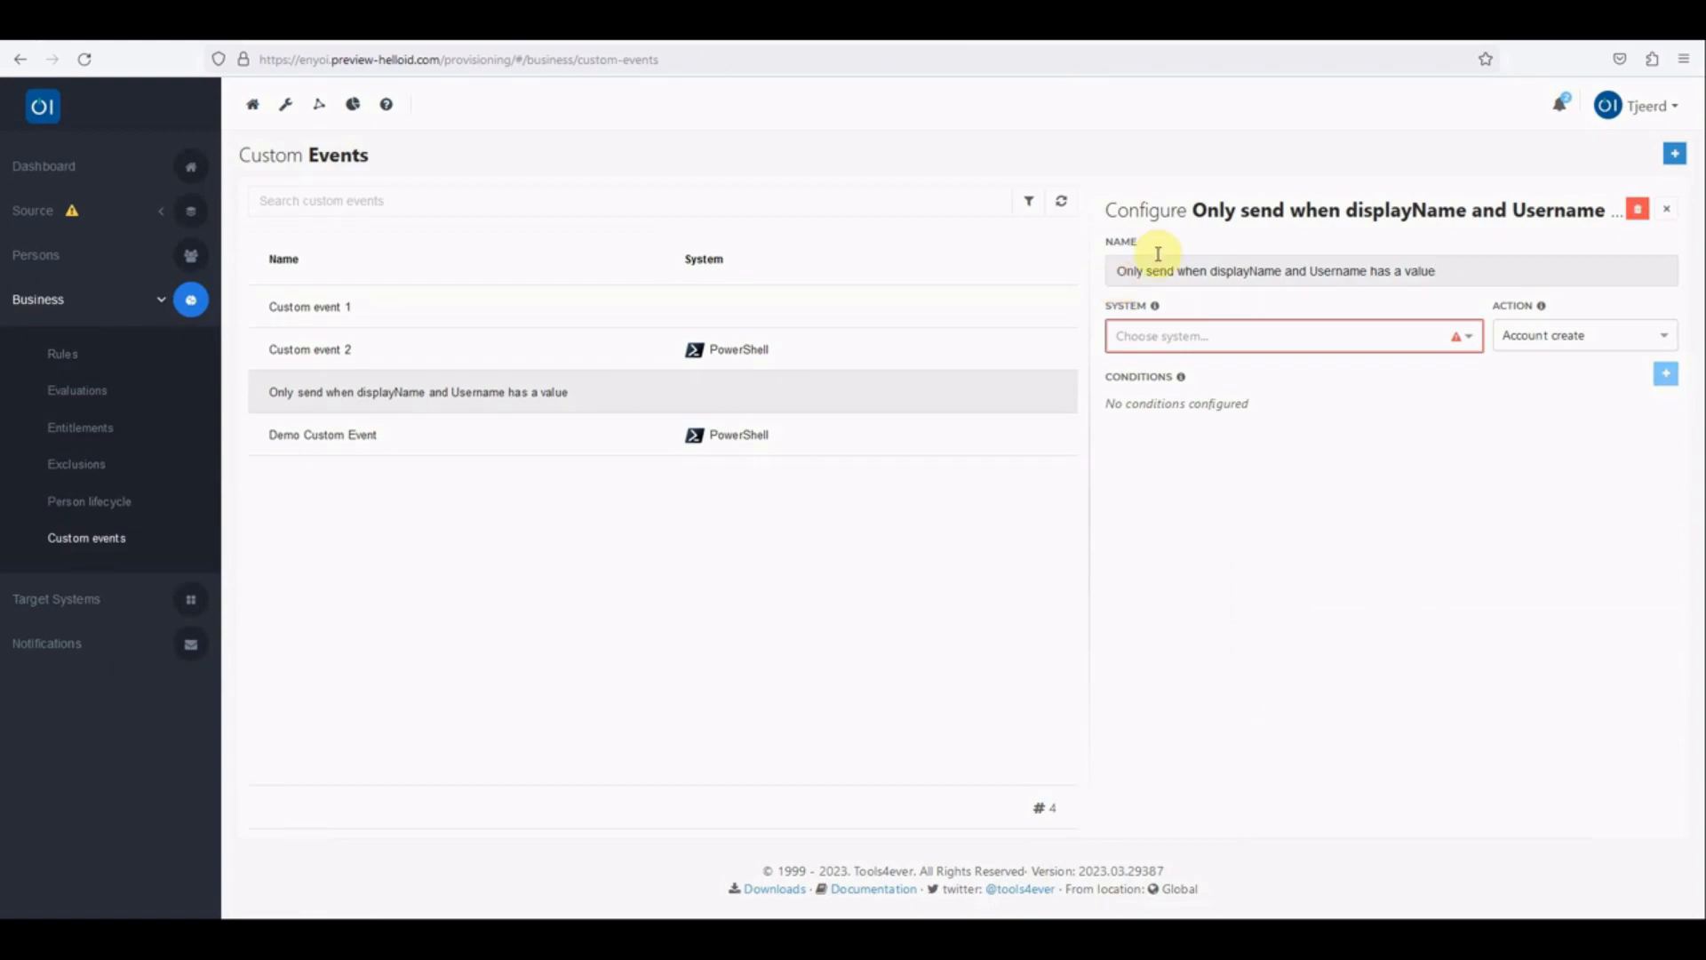
Step: Assign the custom event to Target System Google and add a condition that the UserName field has a value
left_click(1434, 345)
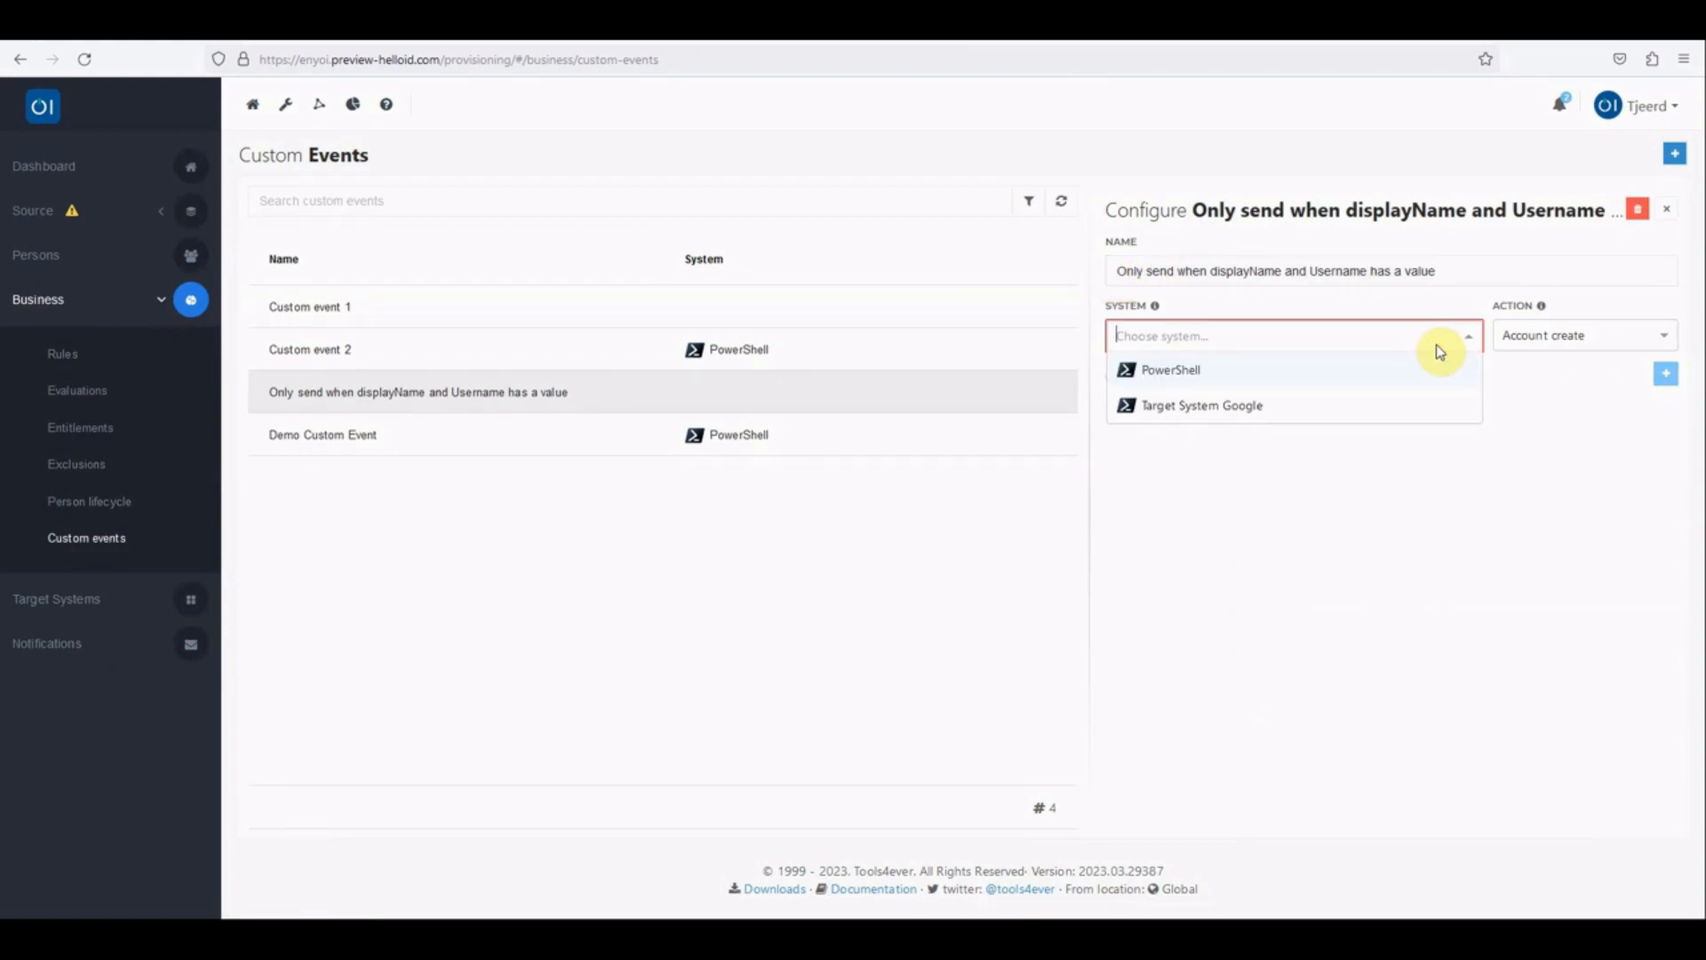
left_click(1187, 406)
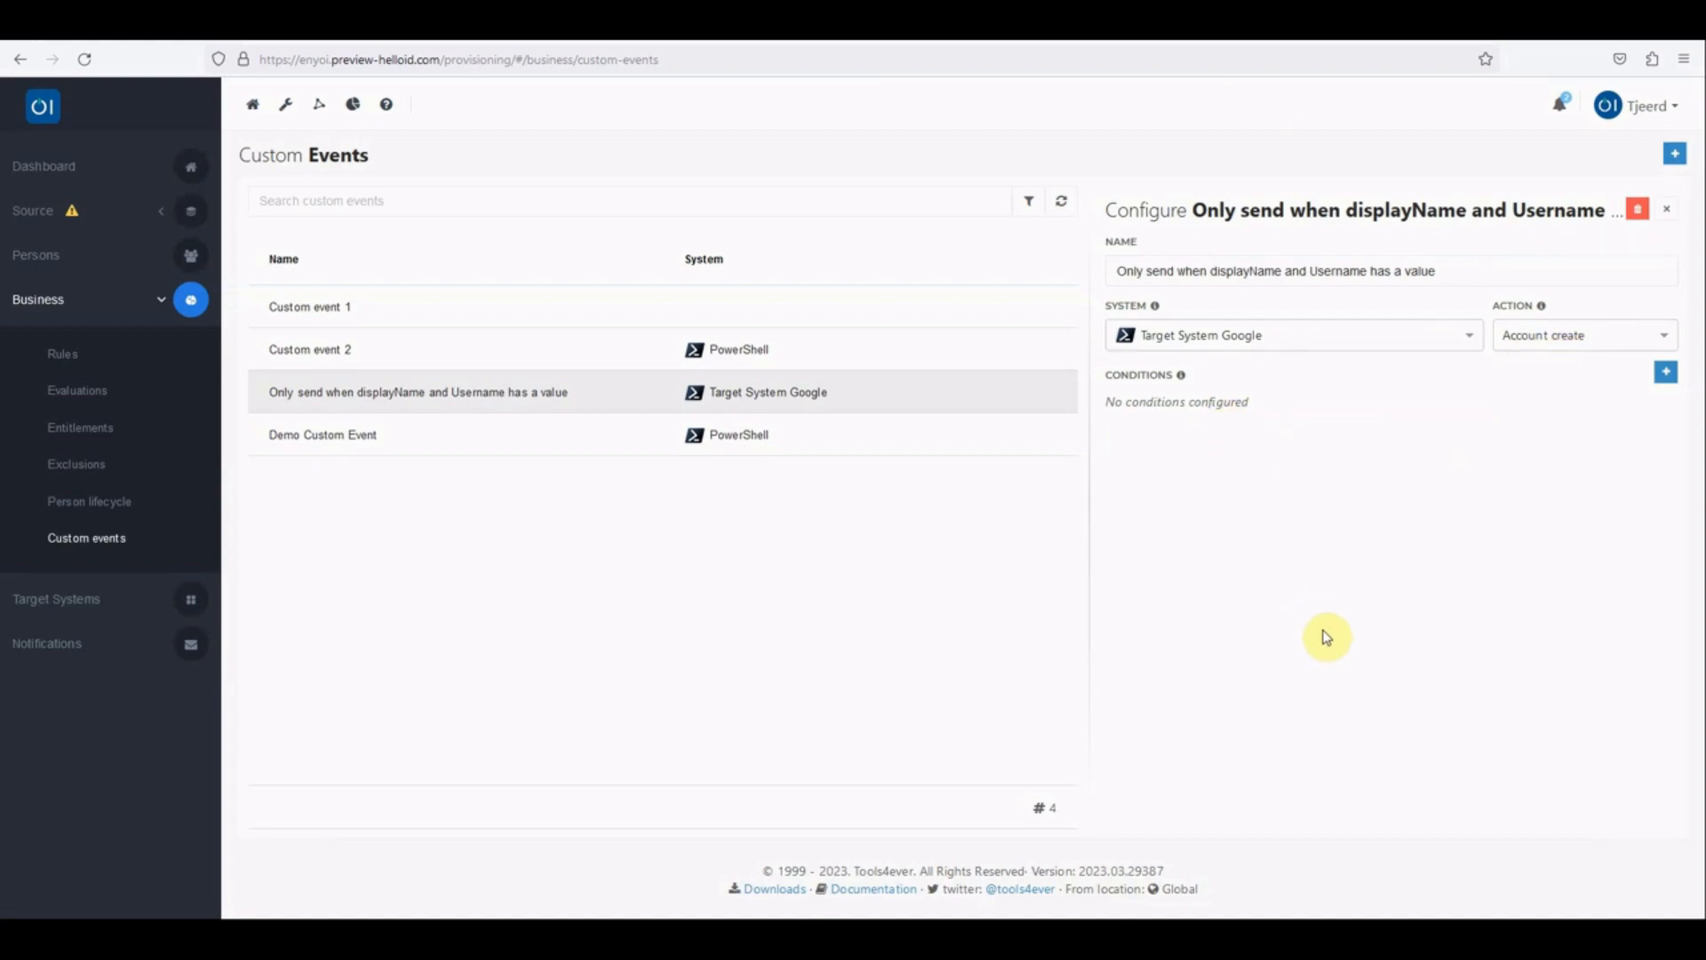
left_click(1667, 388)
left_click(1156, 414)
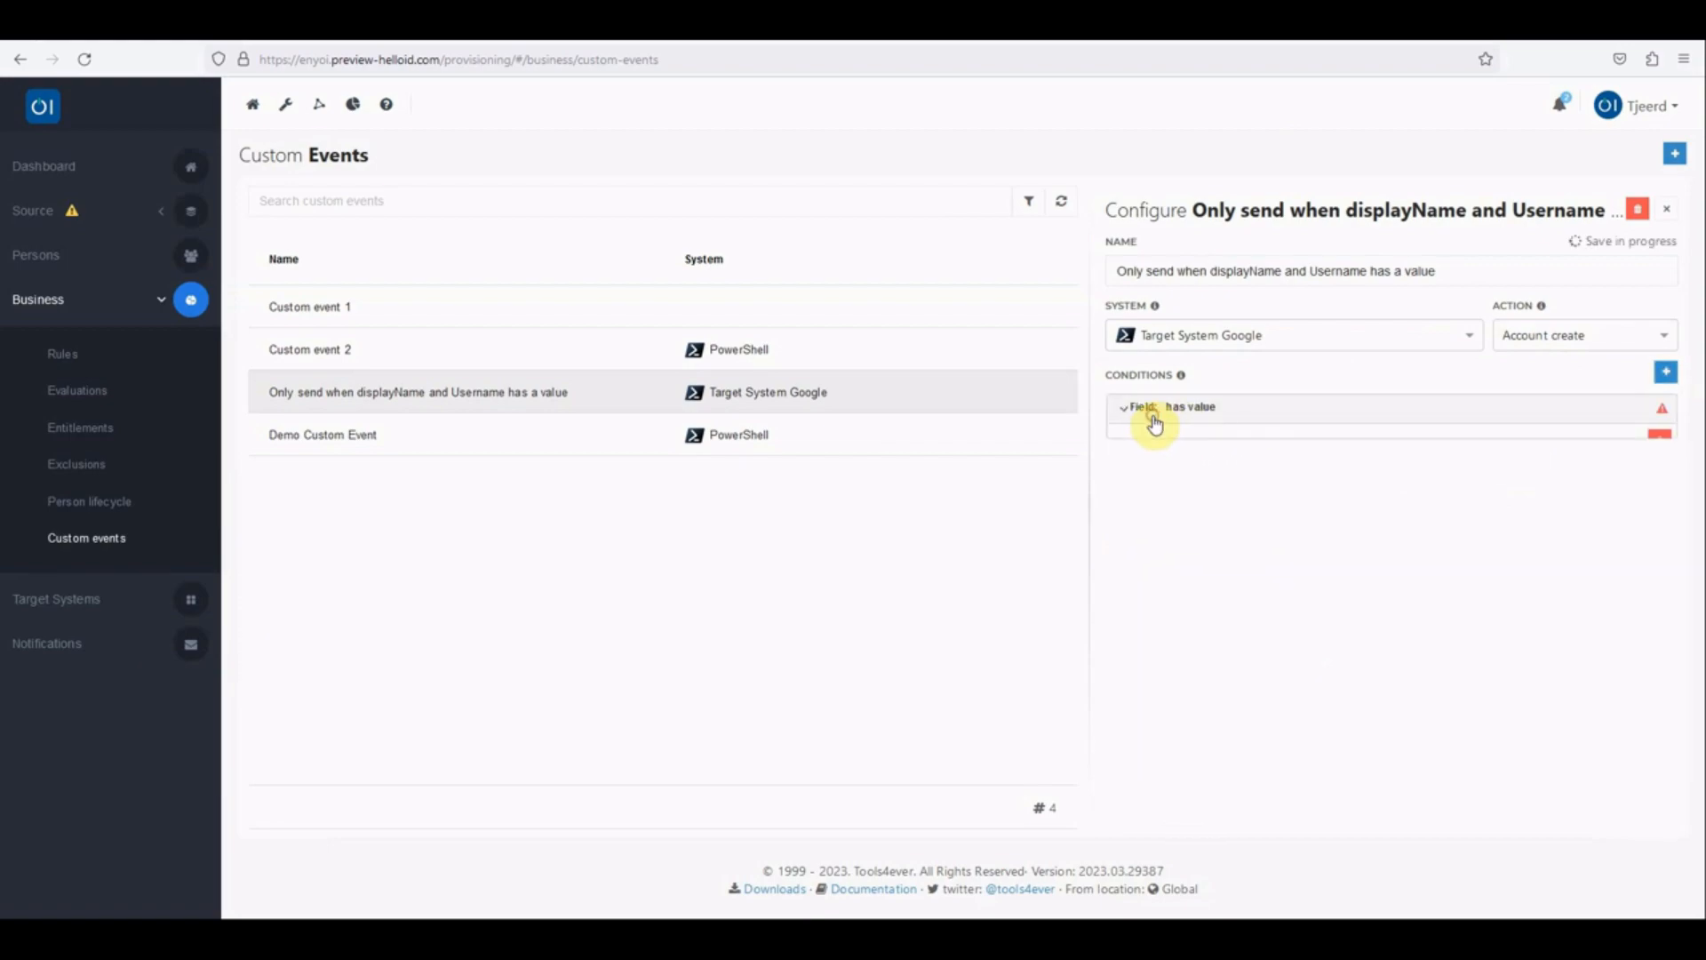
left_click(1258, 516)
left_click(1175, 545)
left_click(1127, 417)
Step: Add a second condition to the custom event requiring that the DisplayName field has a value
left_click(1670, 380)
left_click(1209, 443)
left_click(1177, 543)
left_click(1181, 610)
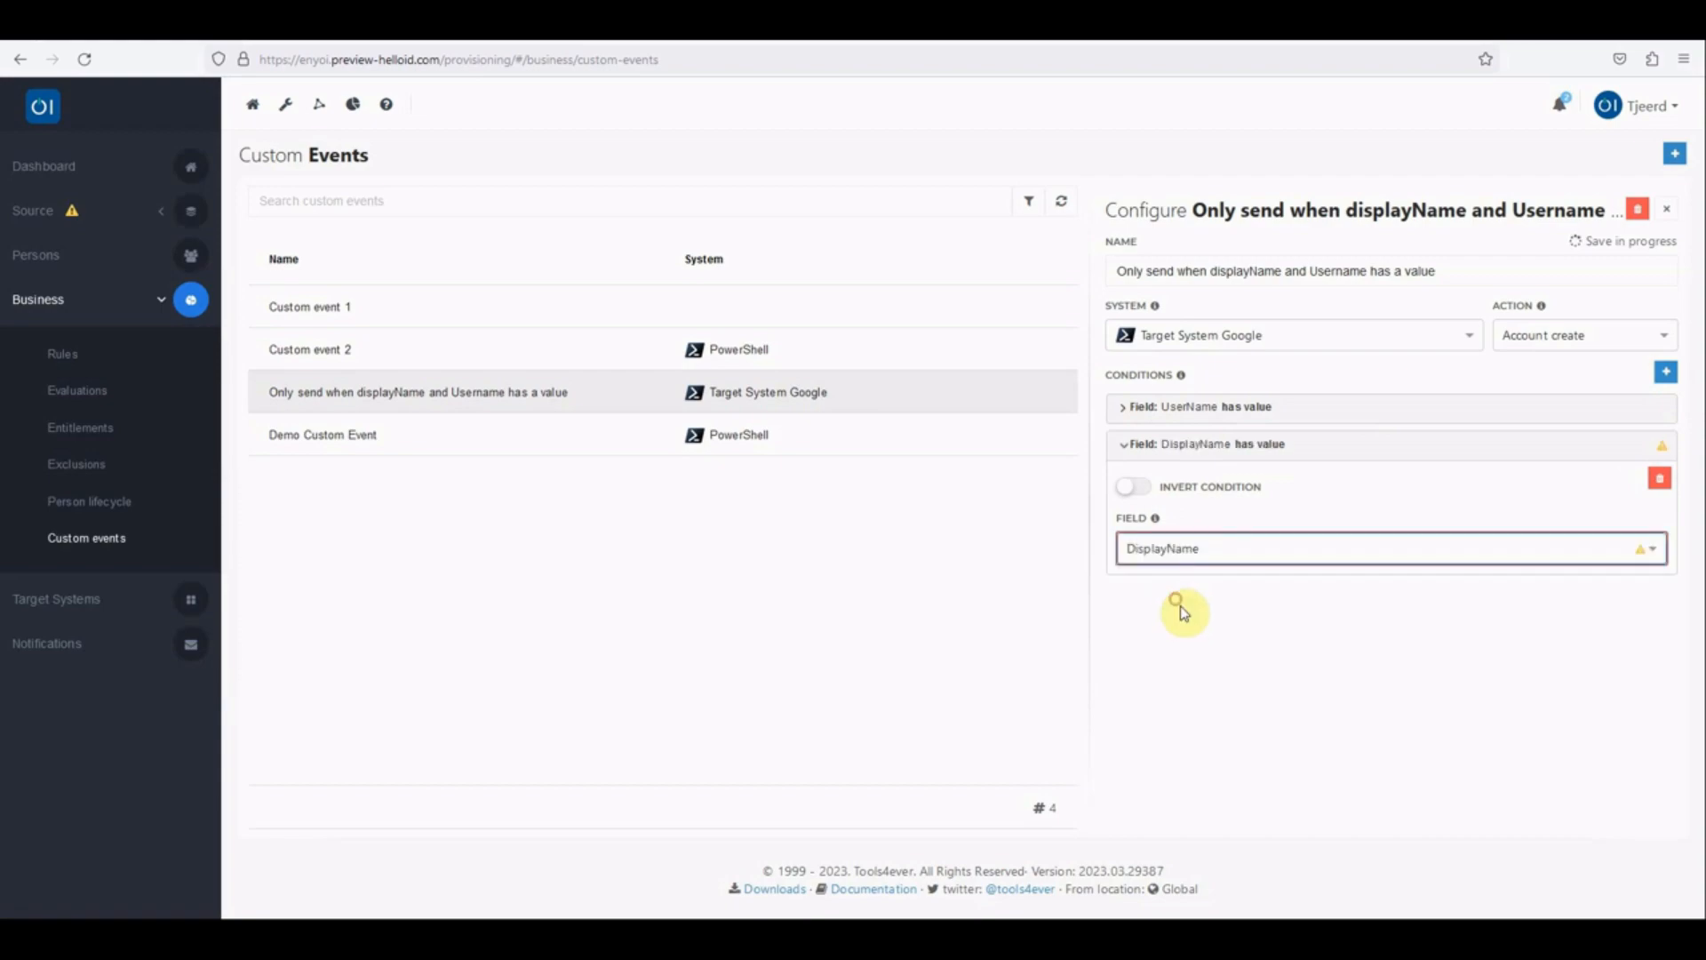
left_click(1441, 459)
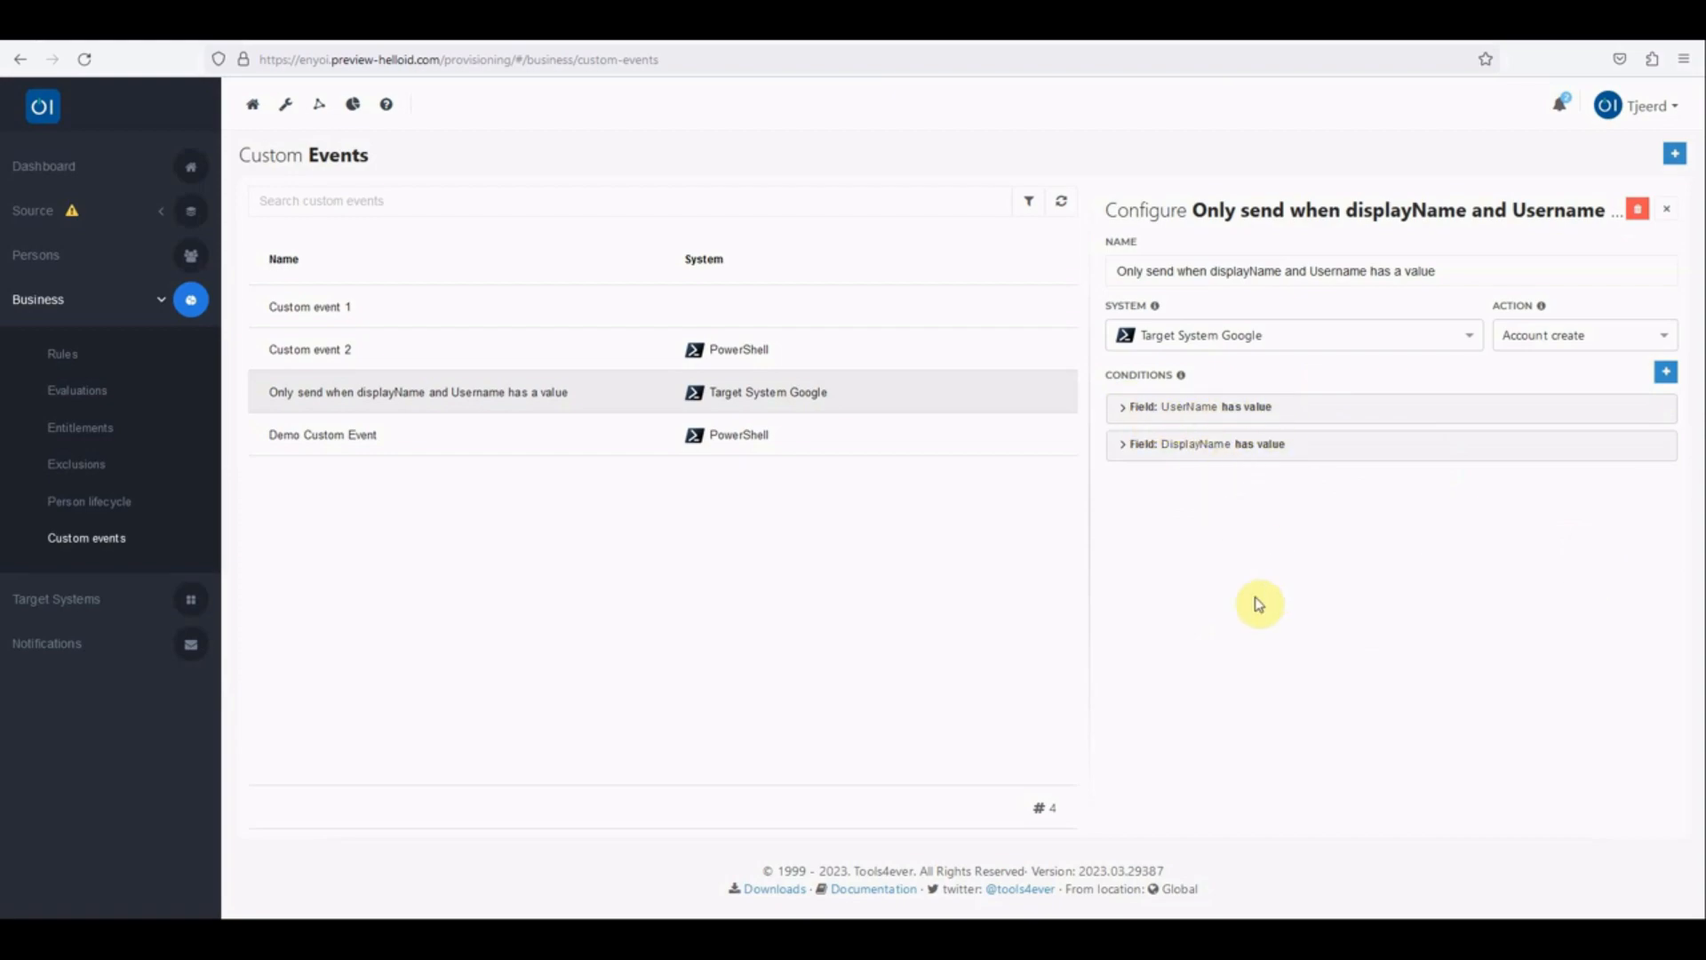
Step: Try inverting the DisplayName condition to "has no value" and restore it to "has value"
left_click(1264, 447)
left_click(1135, 496)
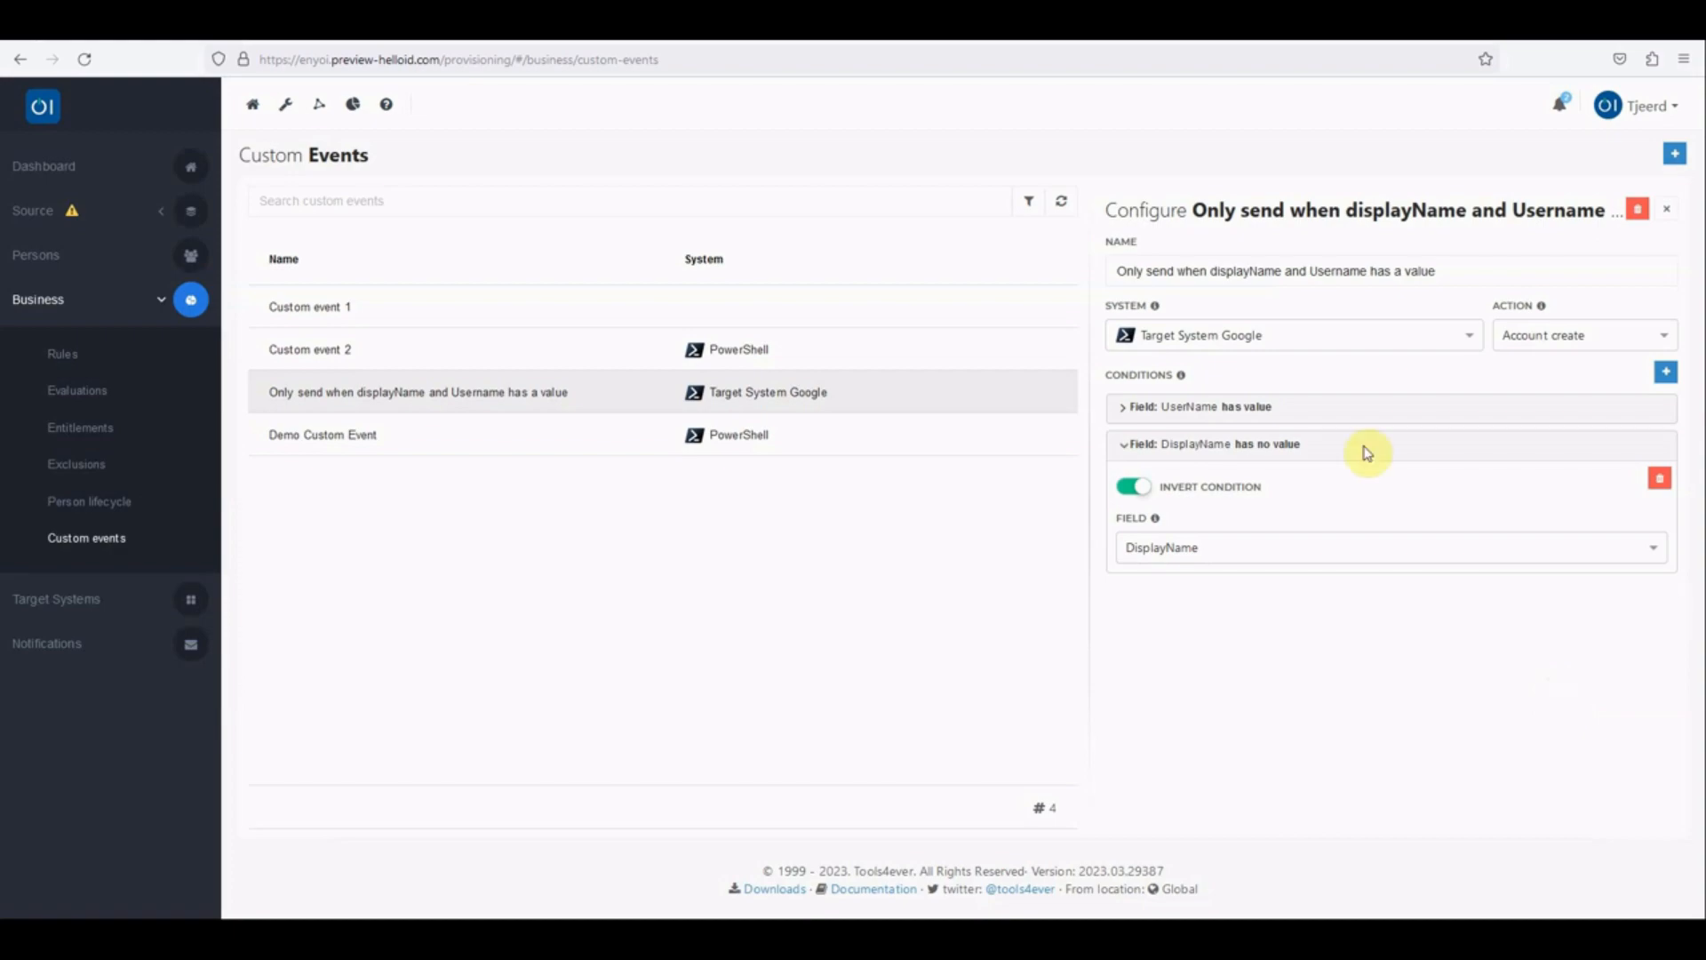
left_click(1137, 487)
left_click(1130, 450)
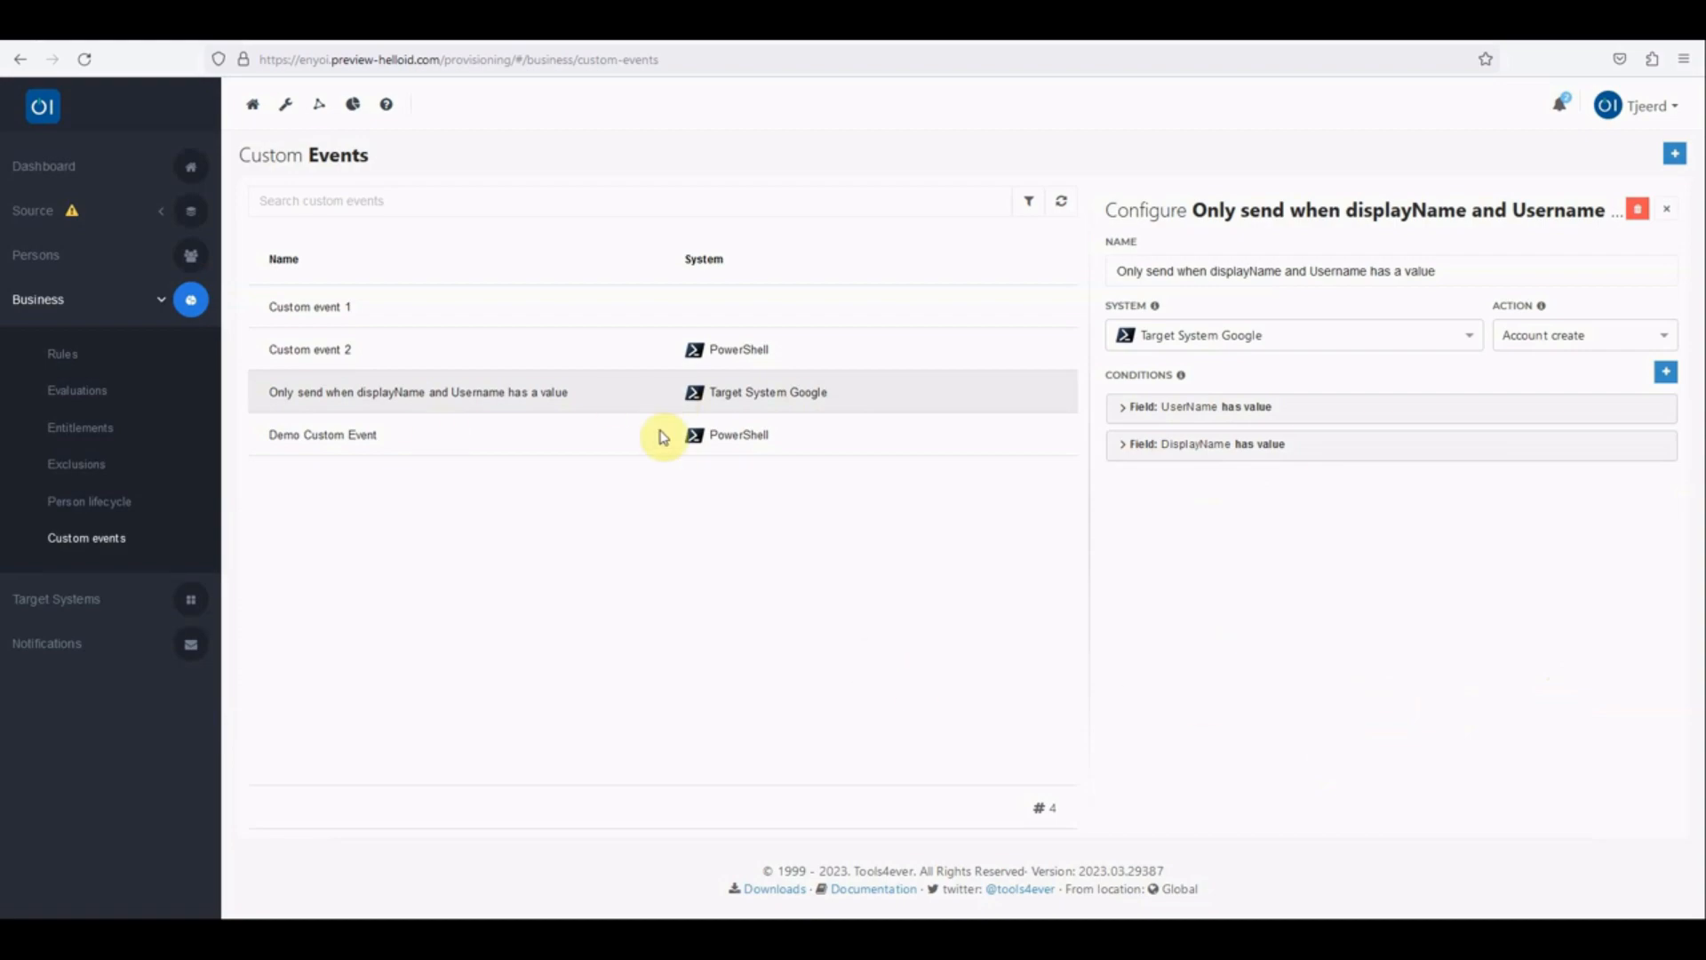
Step: Create a new email notification named "Only send when displayName and Username has a value"
left_click(54, 655)
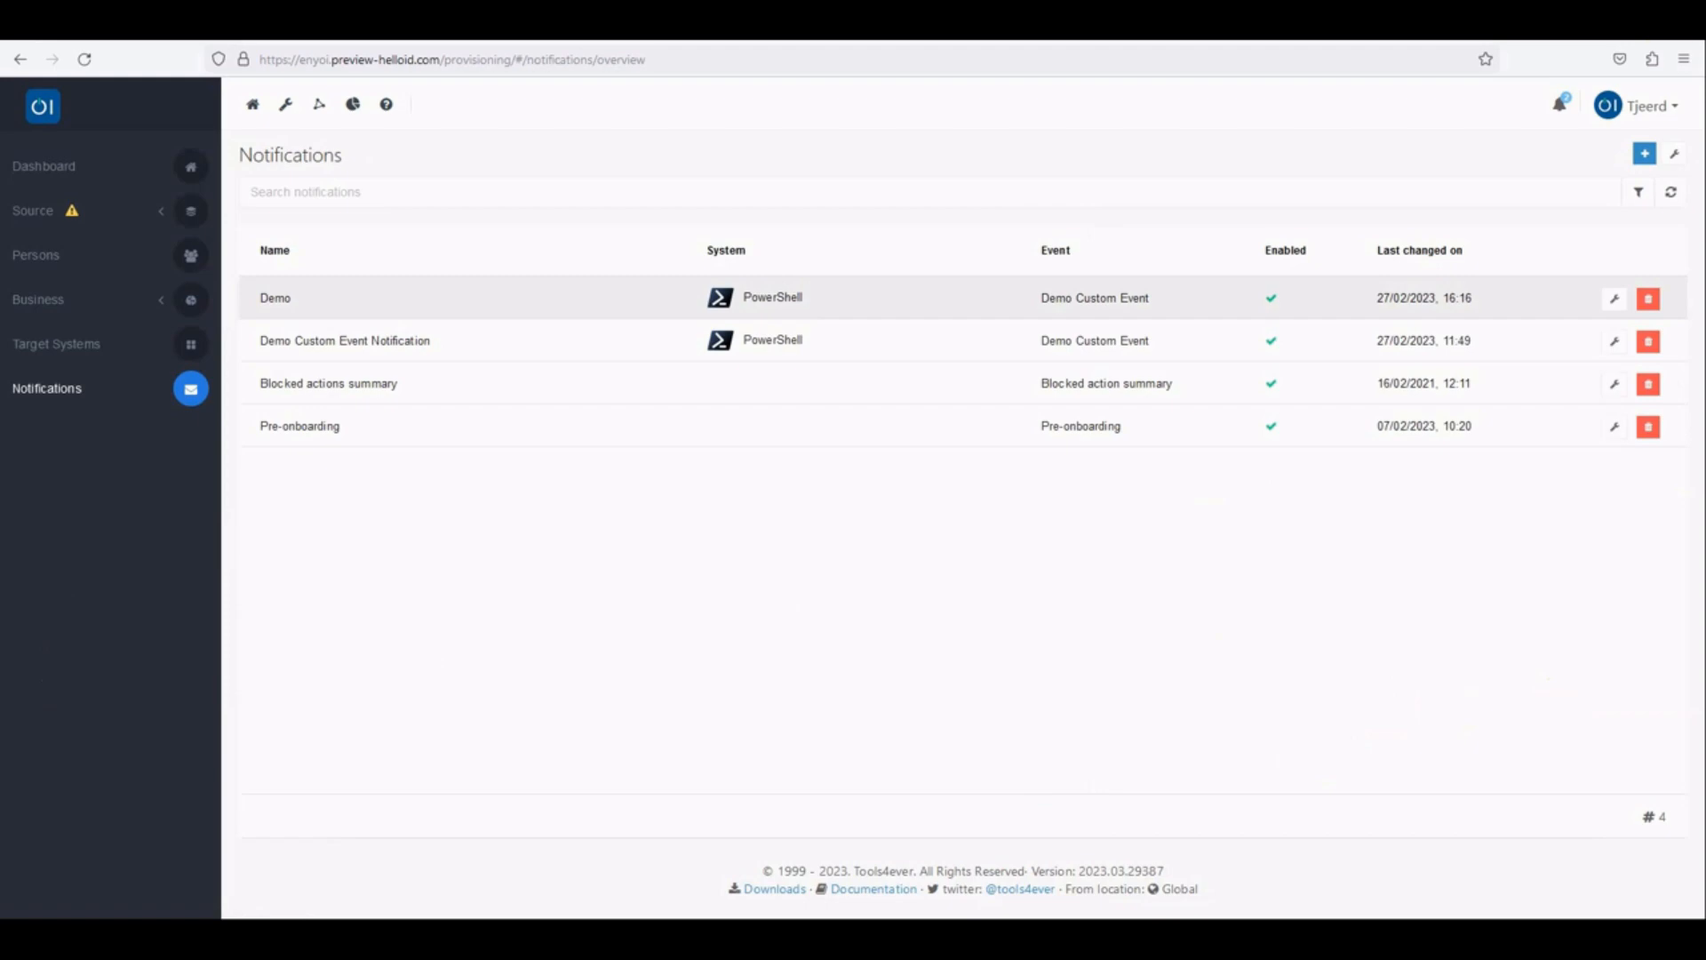
left_click(1644, 153)
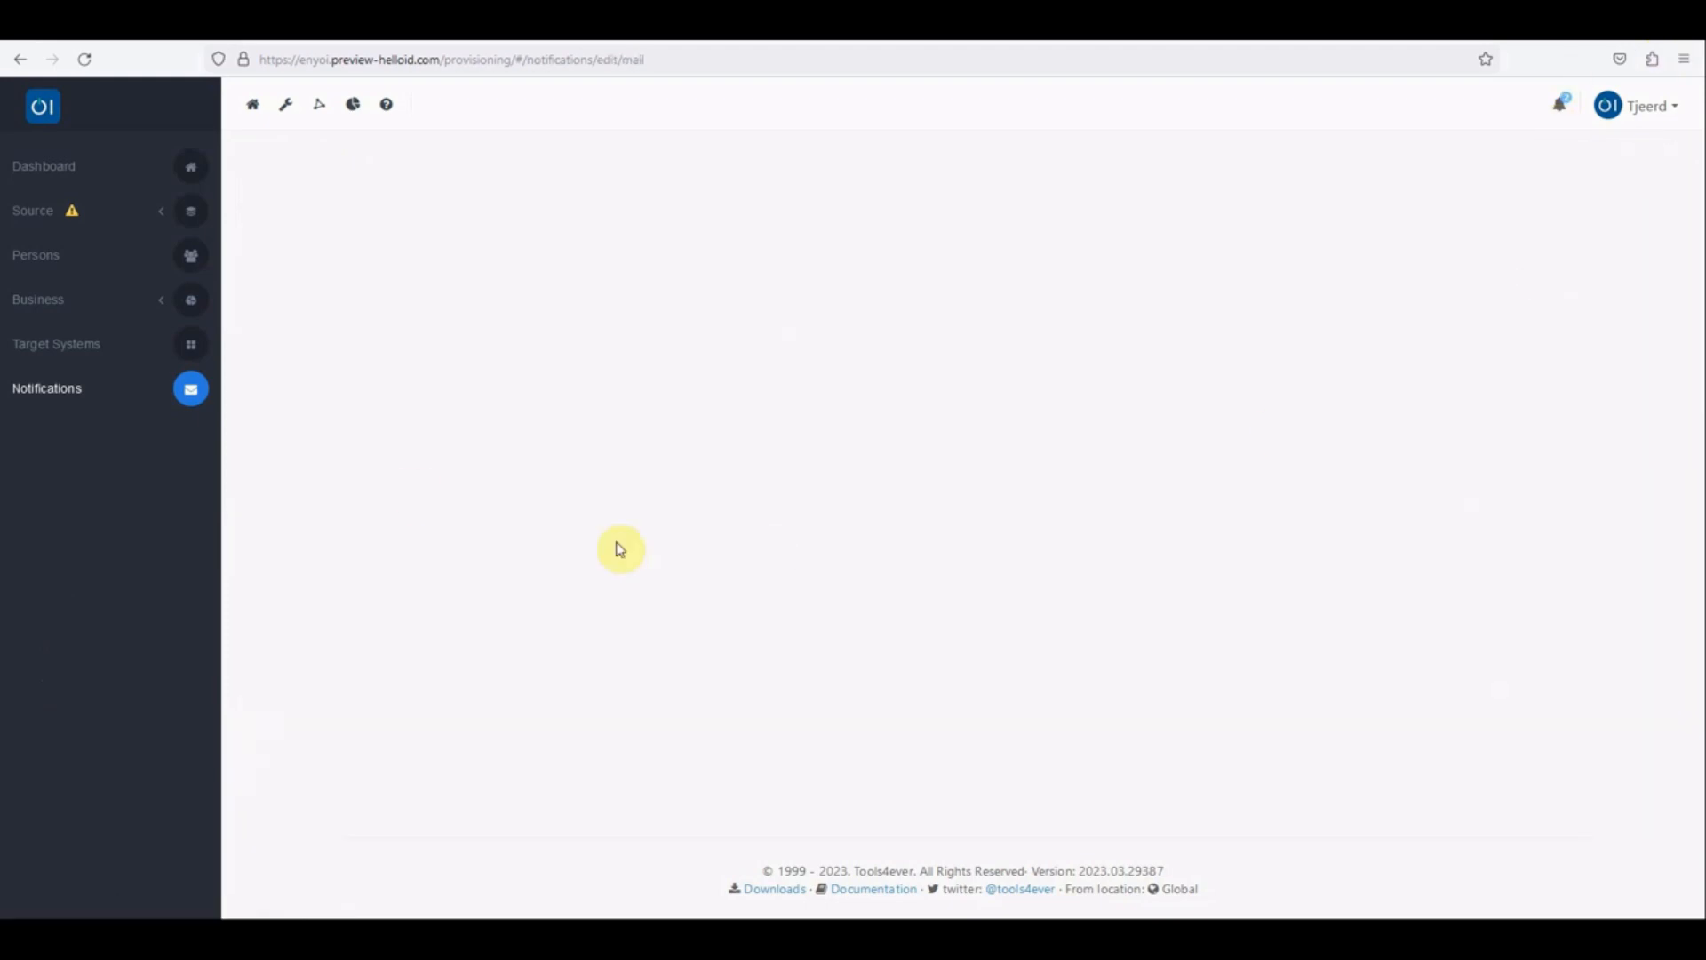
left_click(391, 342)
type("Send")
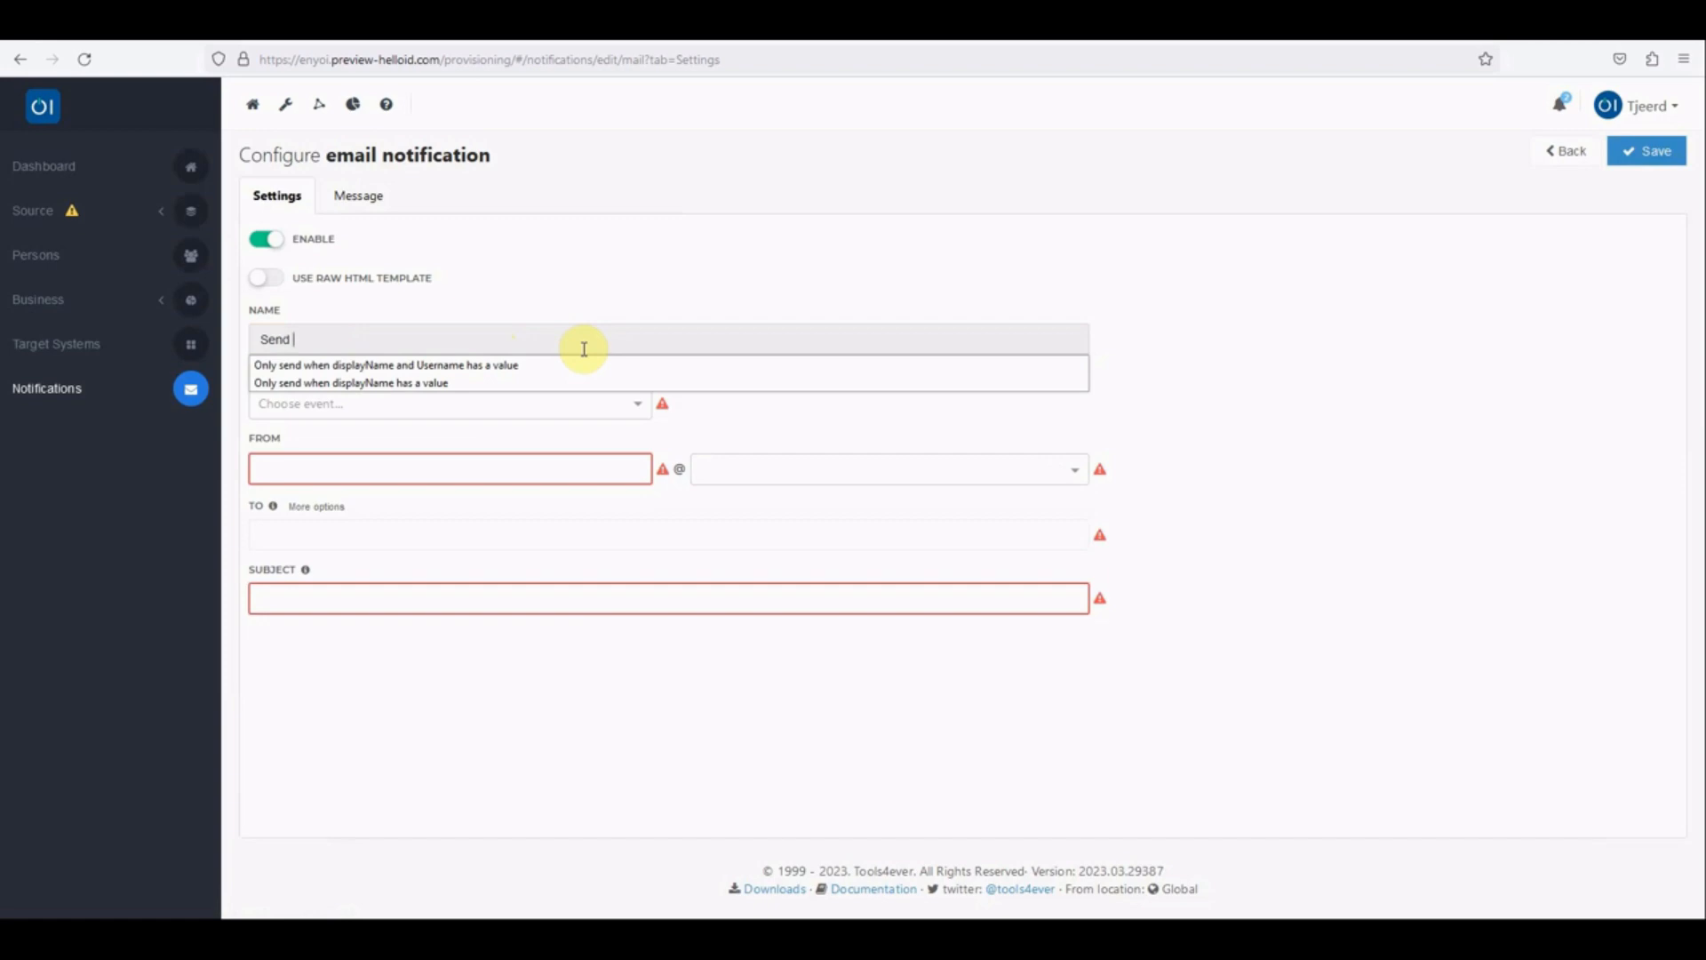
left_click(415, 365)
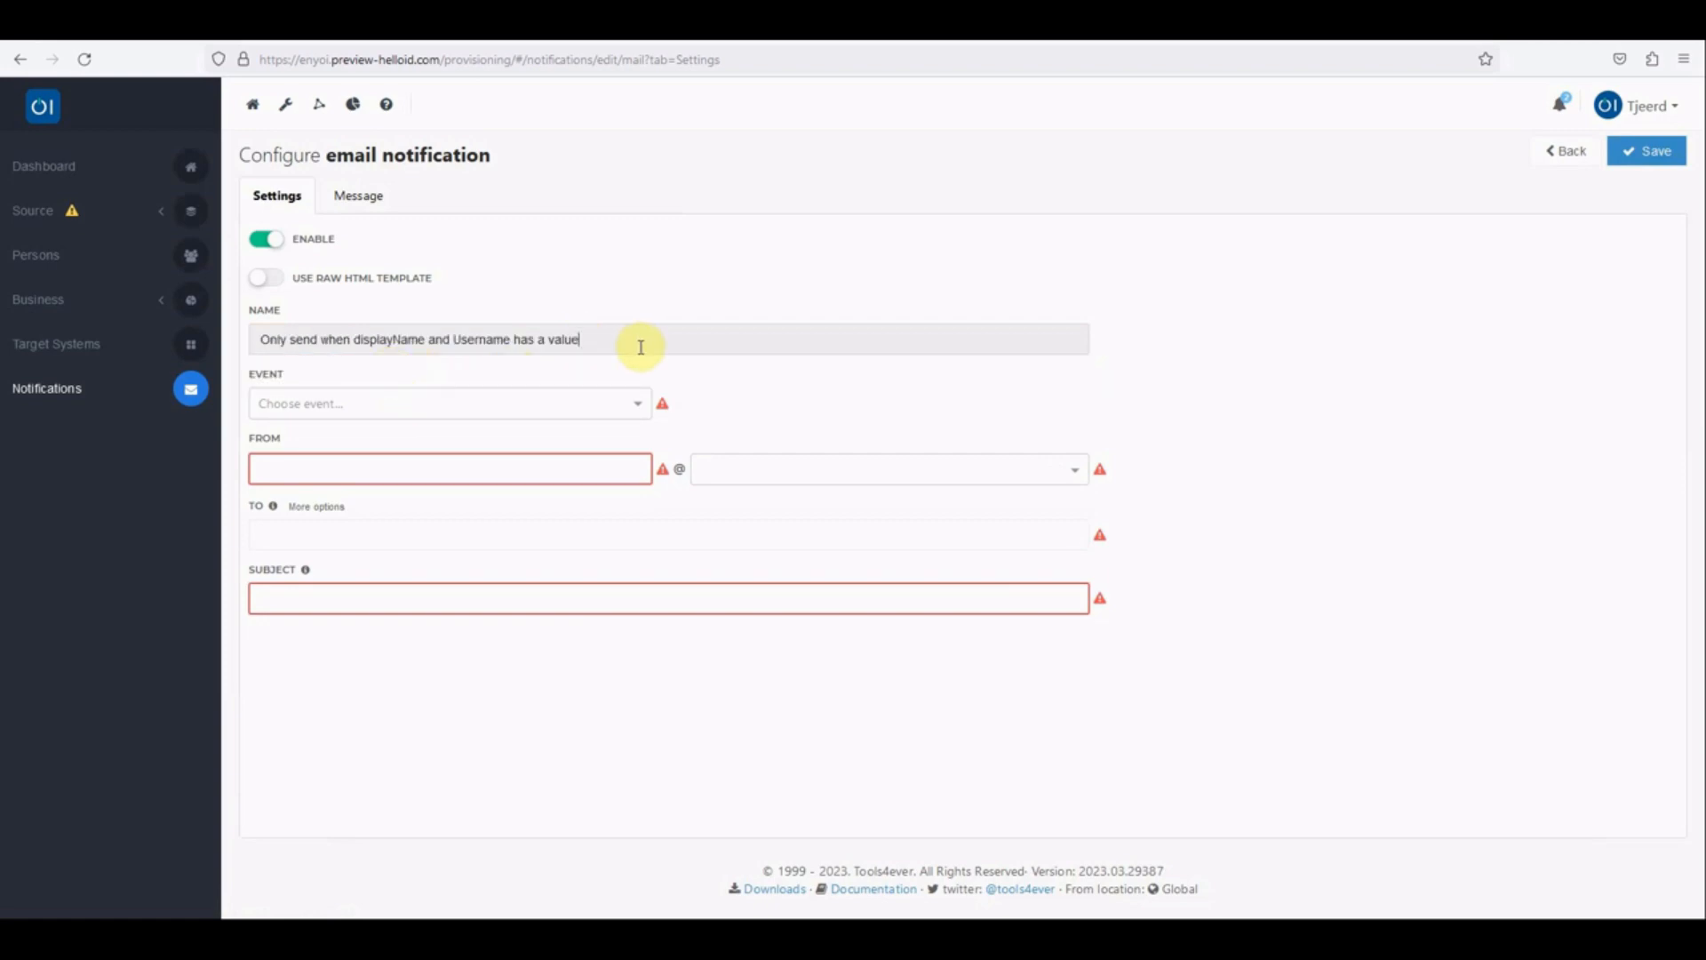
Step: Link the notification to the custom event "Only send when displayName and Username has a value" of Target System Google
left_click(646, 402)
scroll(526, 461, "down", 3)
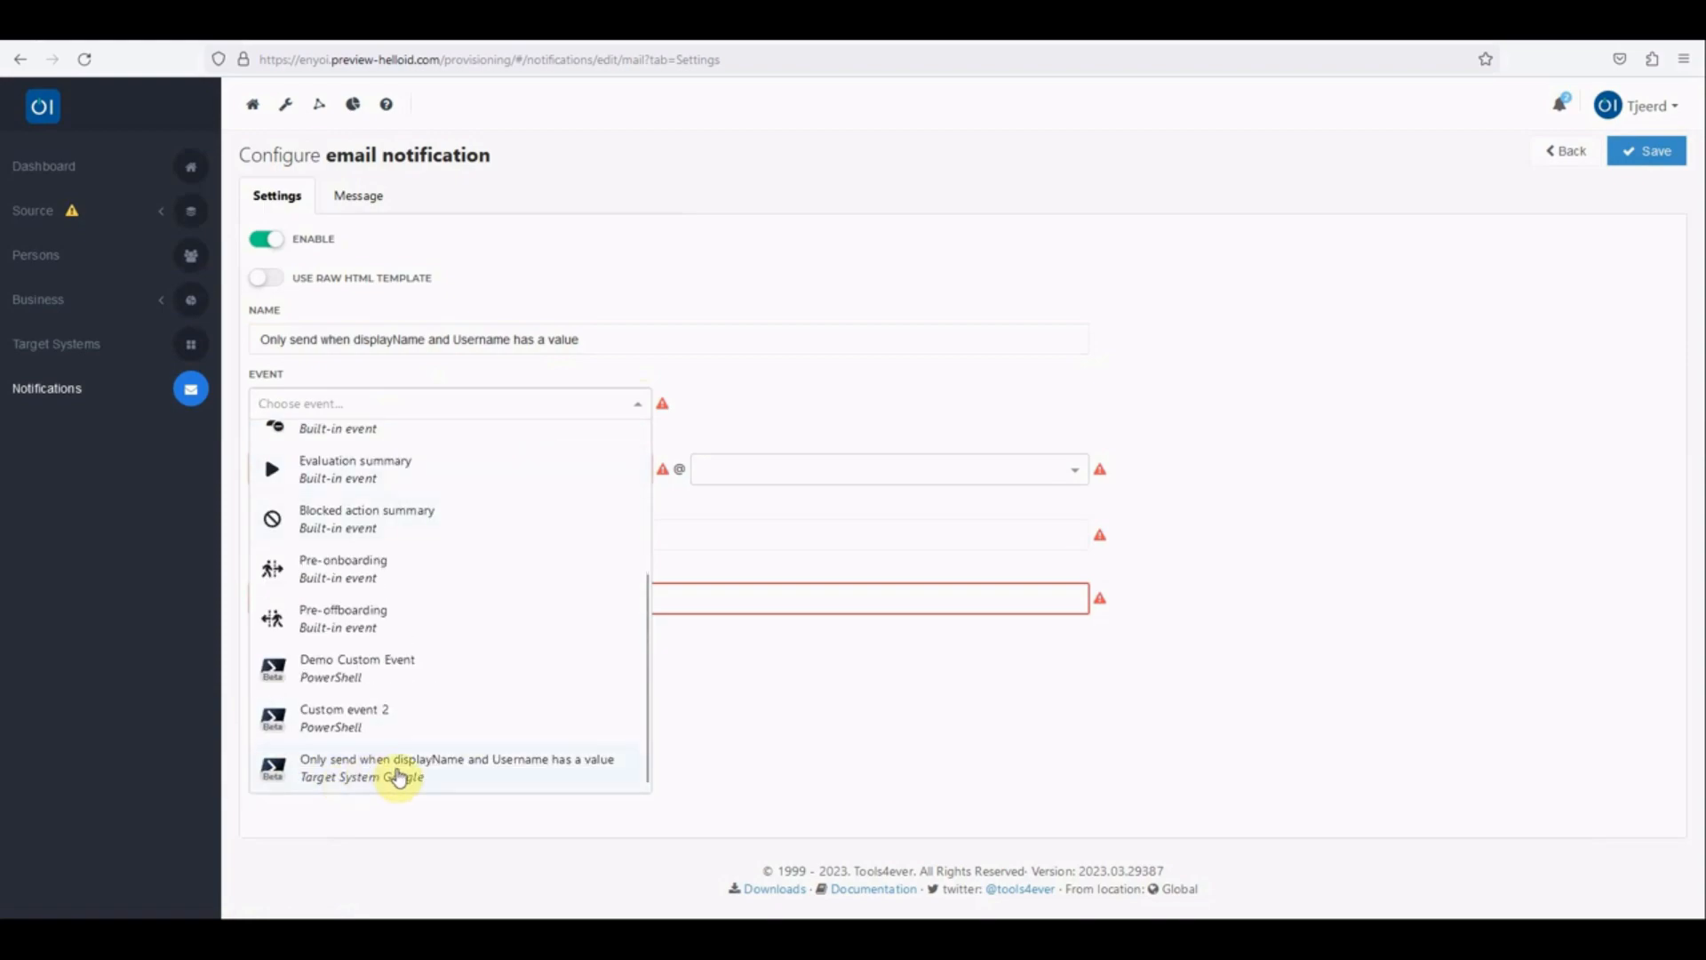
scroll(399, 662, "up", 3)
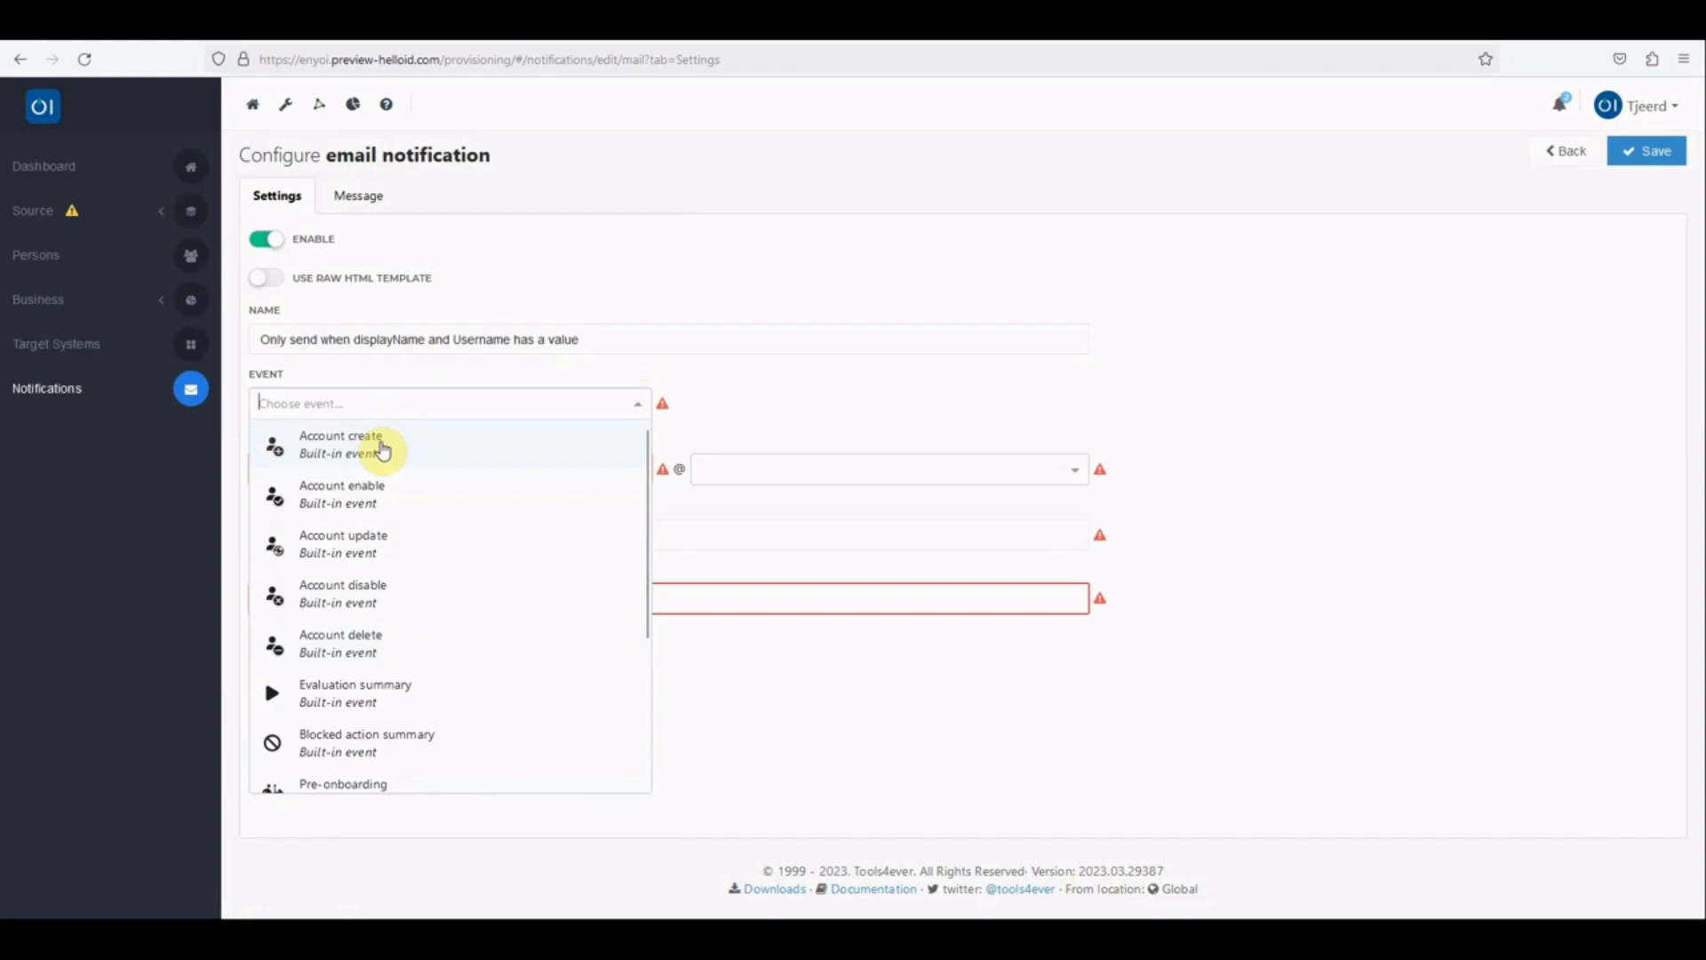
scroll(369, 764, "down", 3)
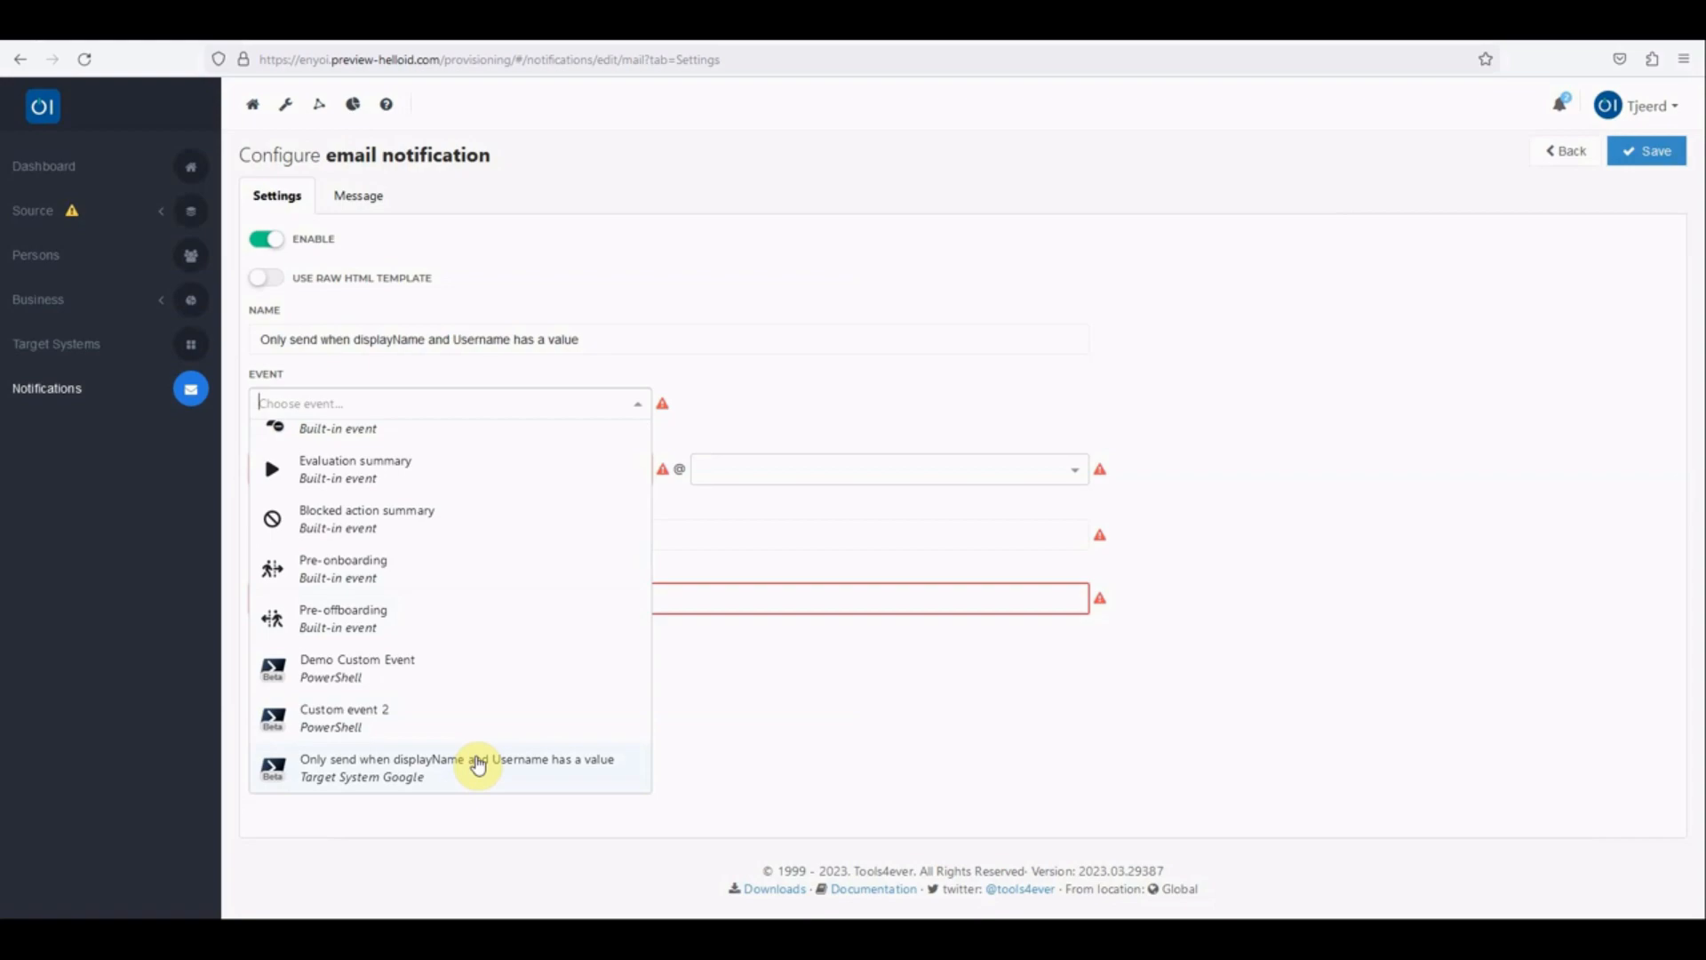
left_click(533, 768)
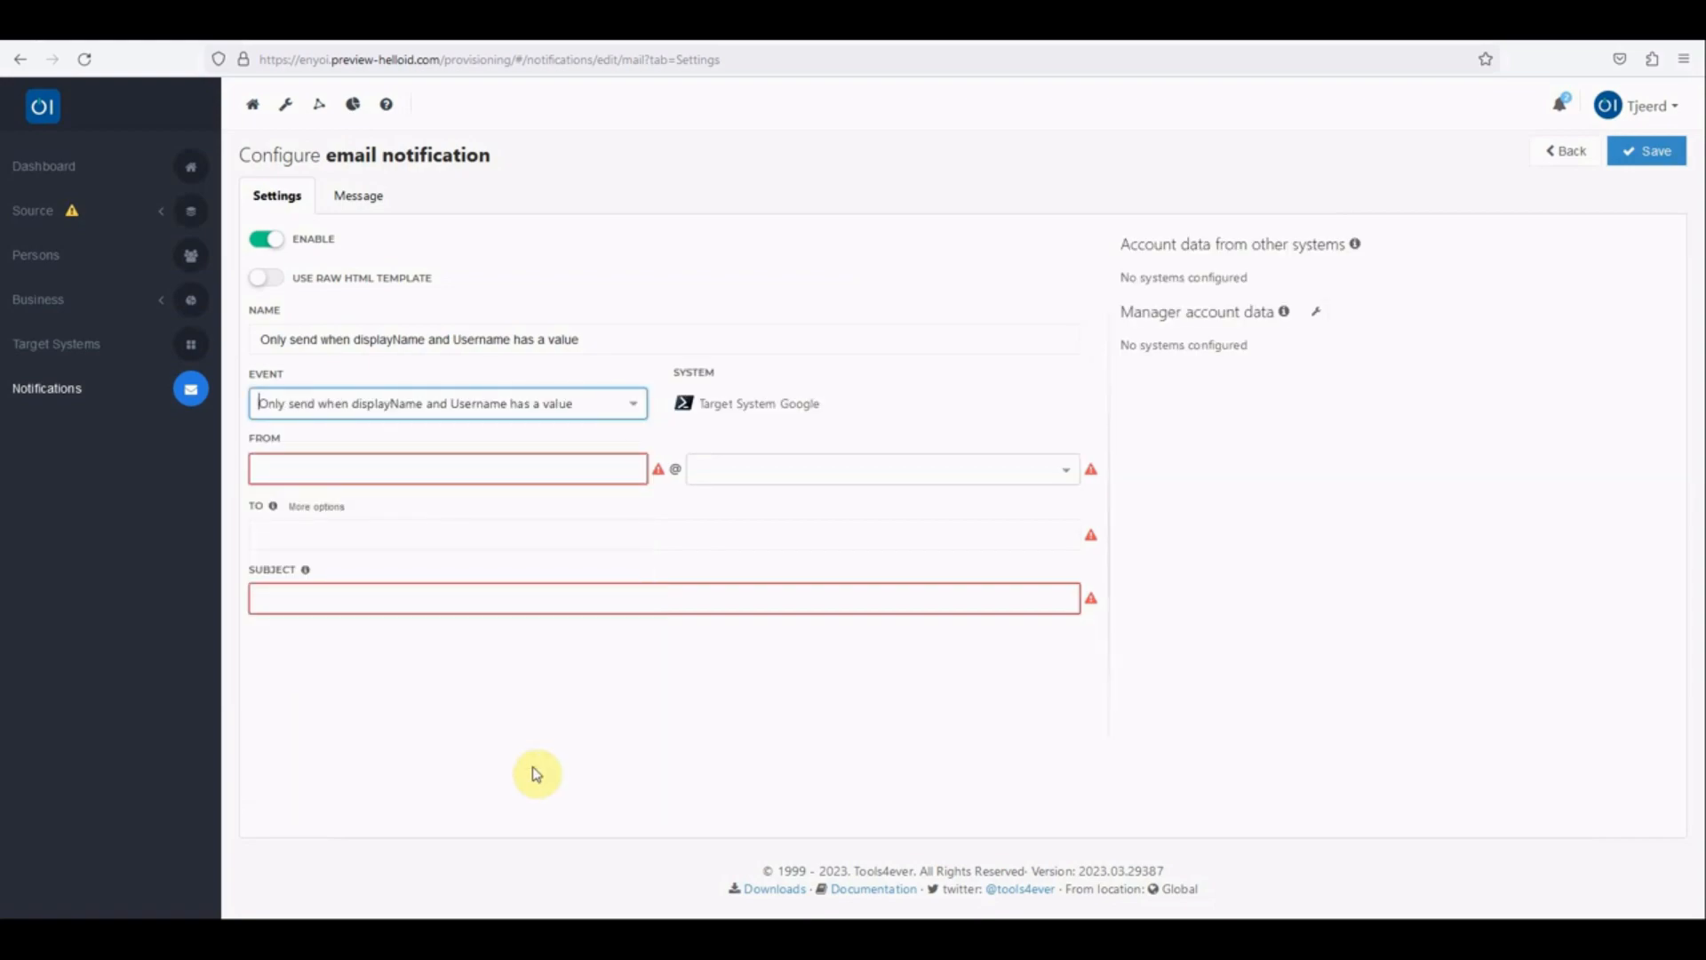
left_click(733, 404)
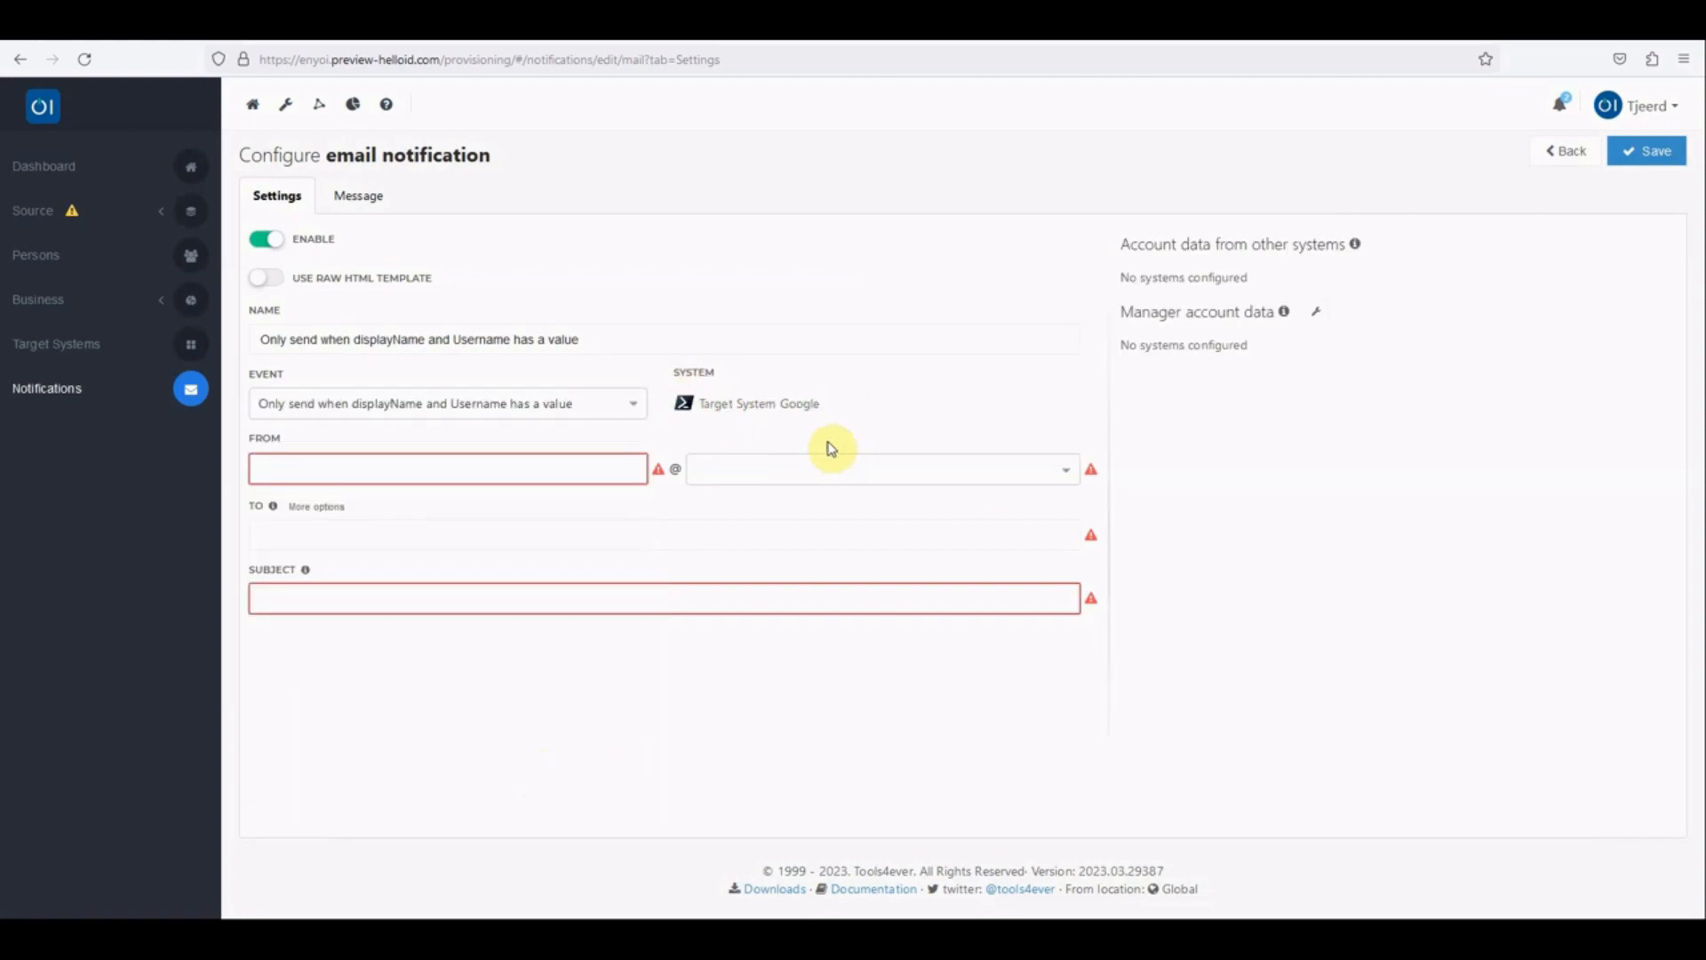
left_click_drag(824, 404, 727, 407)
left_click(841, 398)
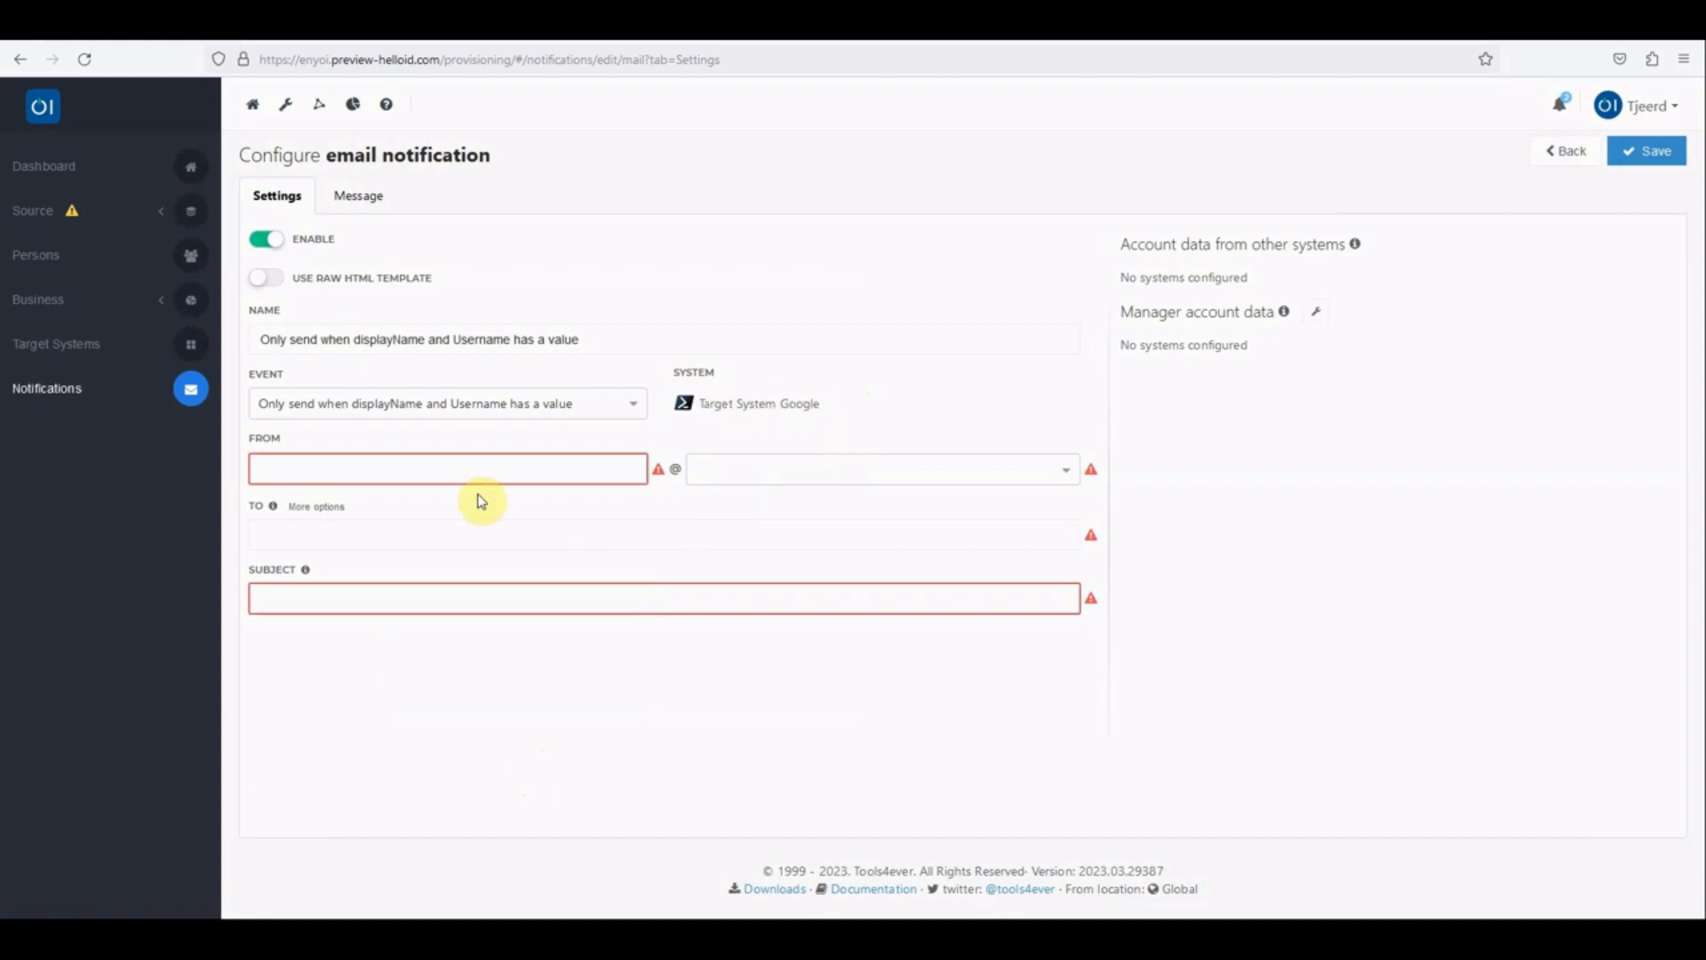
Step: Set the sender to noreply on the helloid.com domain and enter the recipient's e-mail address
left_click(446, 470)
type("noreply")
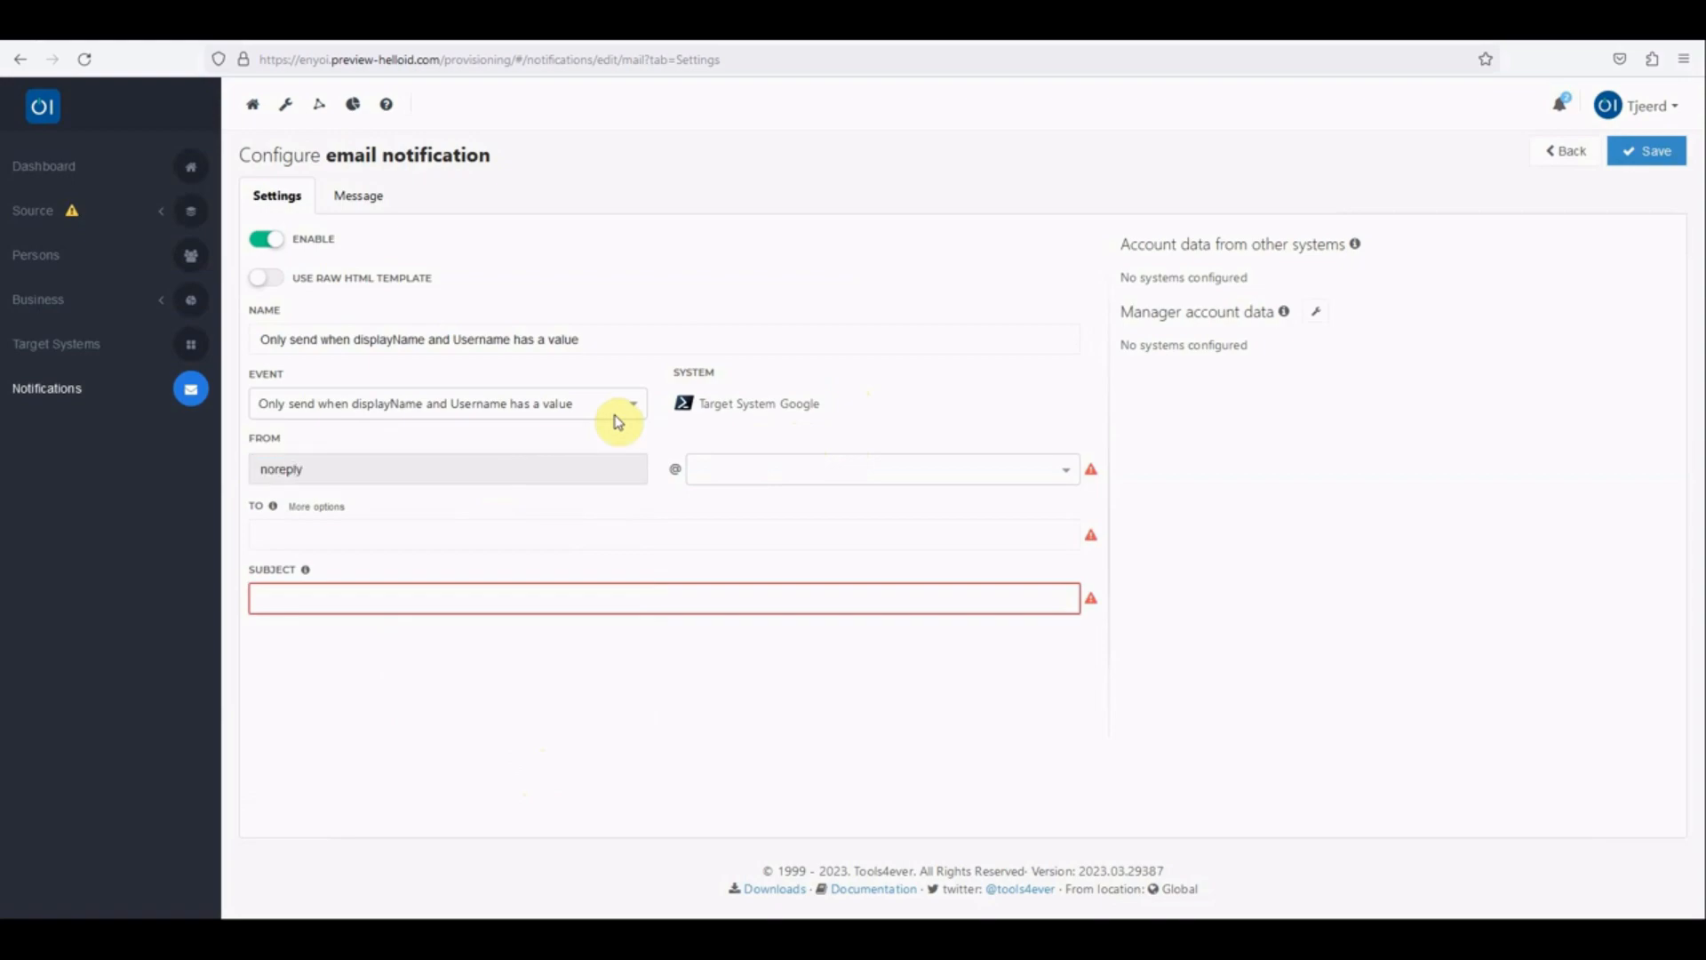
left_click(929, 480)
left_click(840, 499)
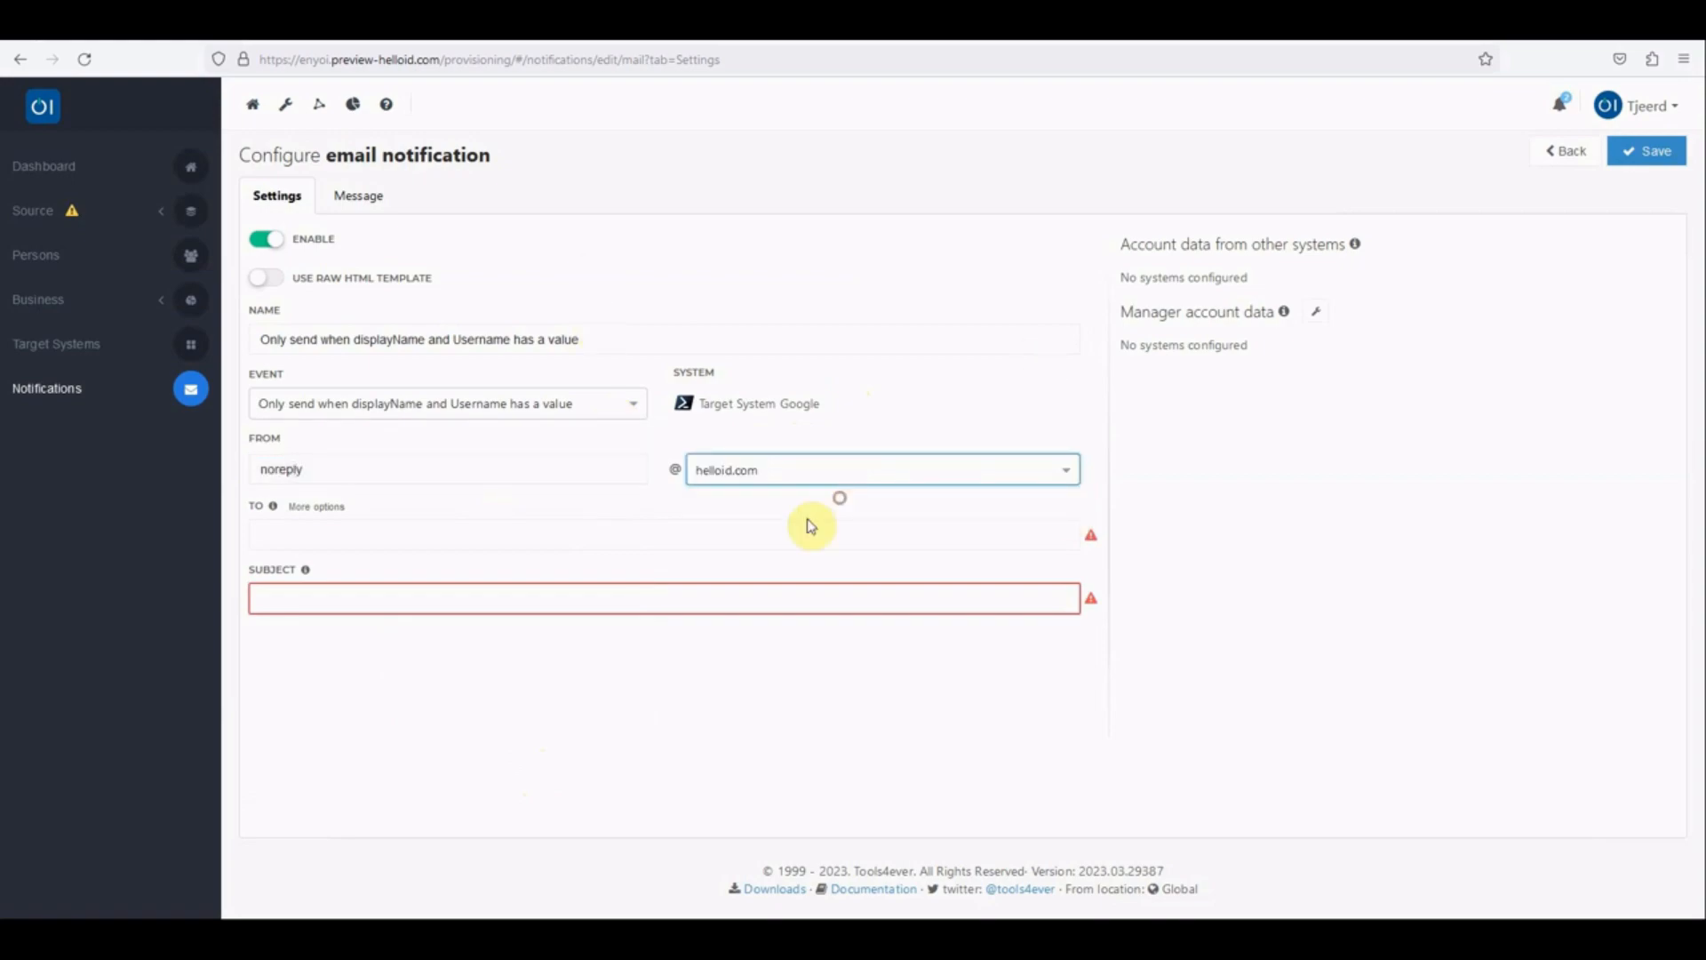
left_click(641, 533)
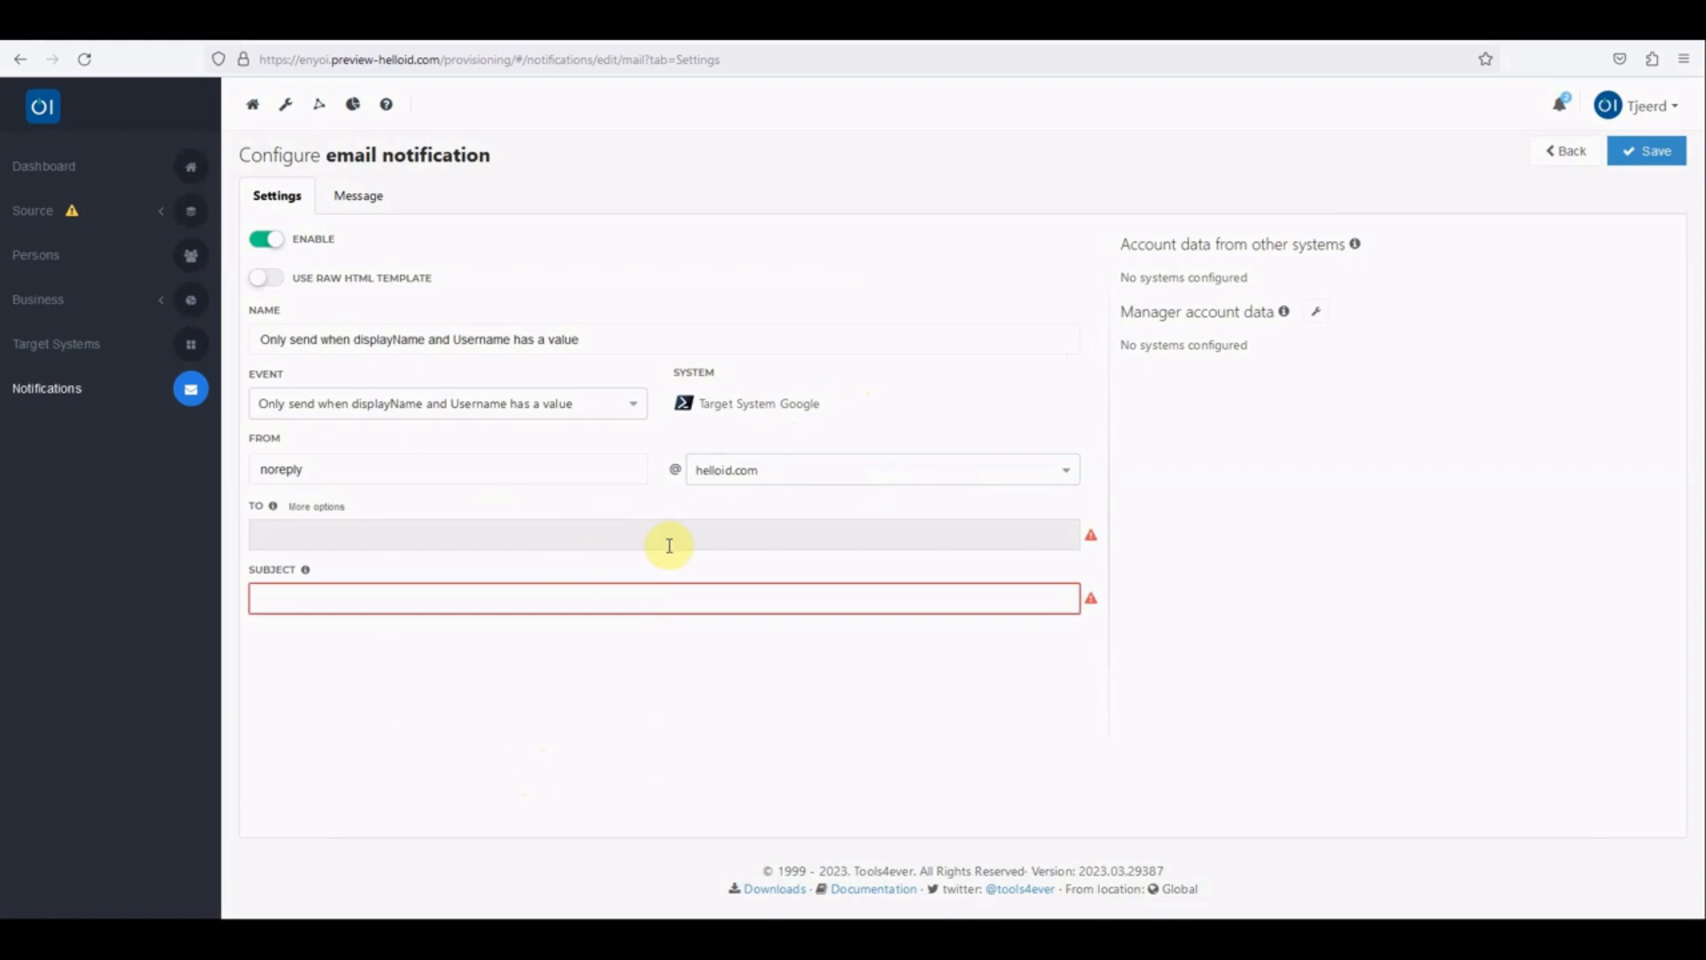
Step: Set the notification's subject to "Account {{account.UserName}} created" and save the notification
left_click(496, 600)
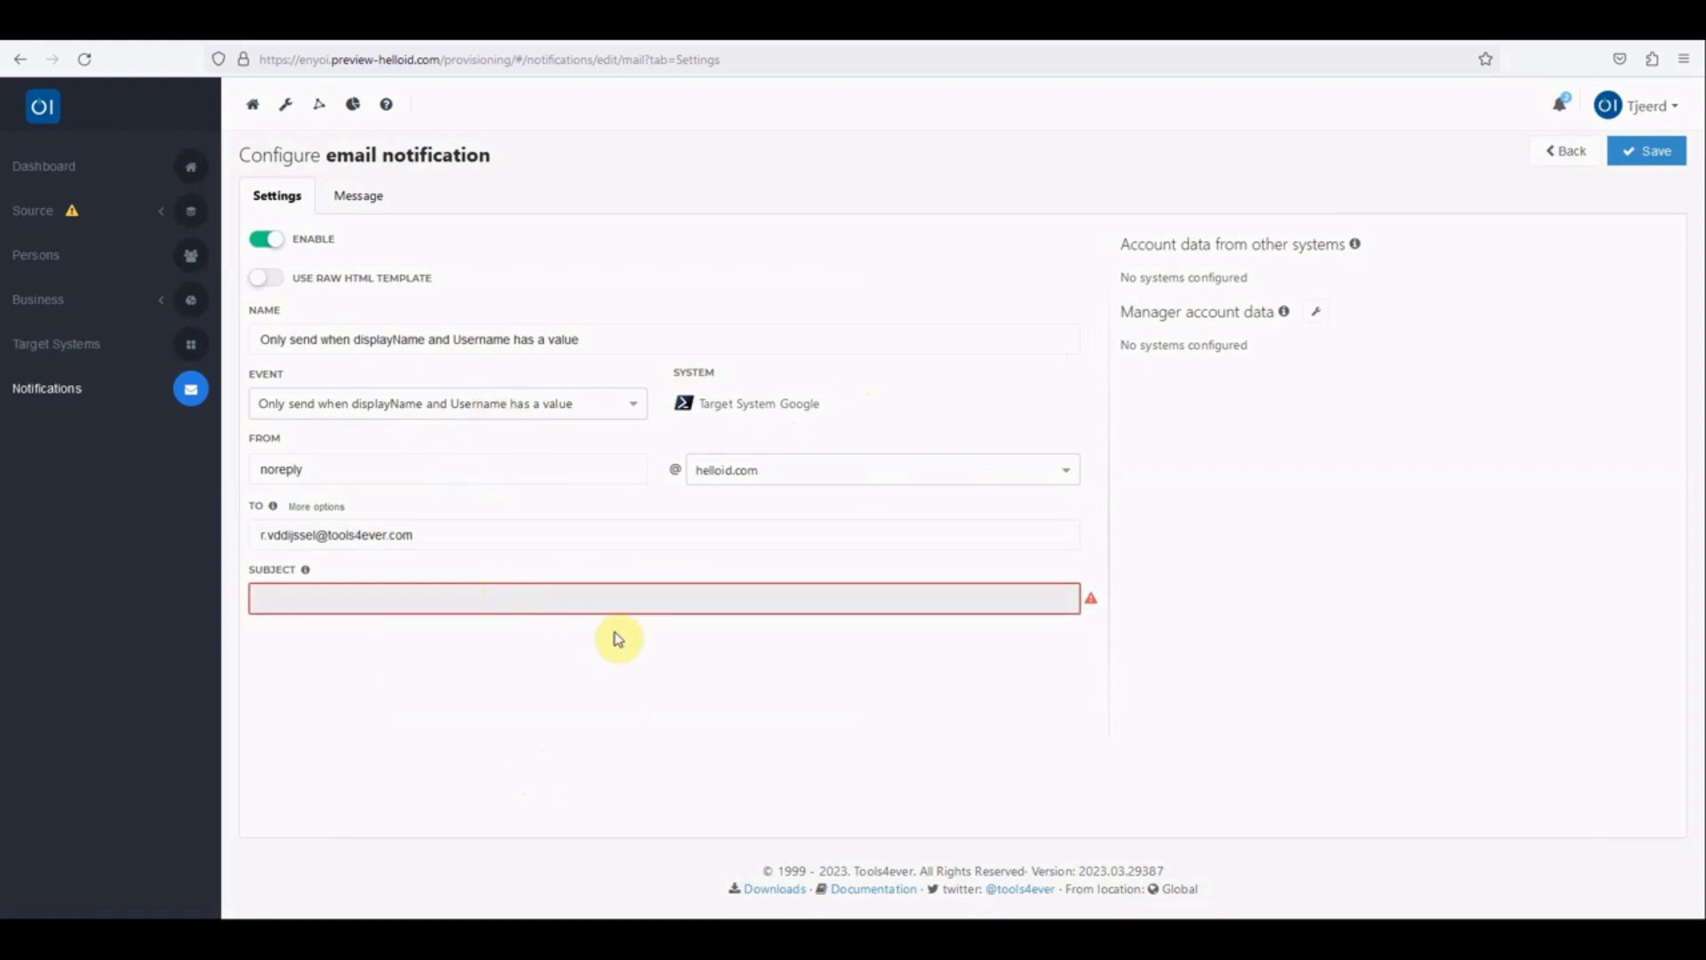
type("Account {{ created")
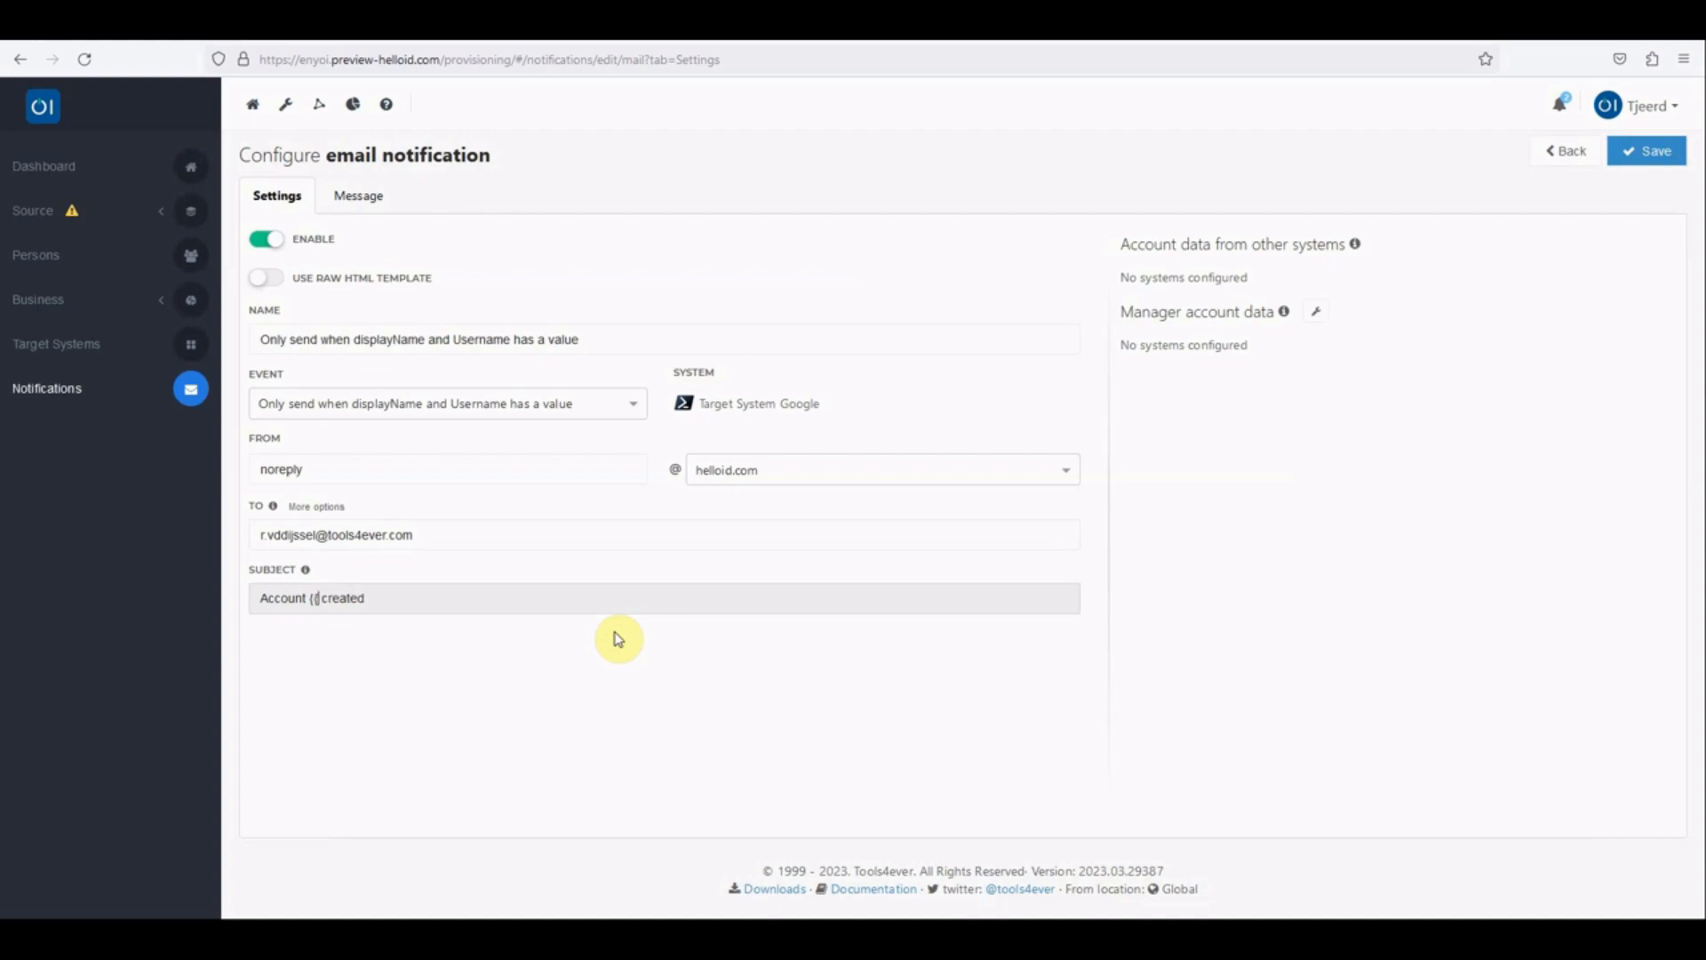
type("account.UserName")
key("Return")
Step: Review the notification's message template and the configured fields of Target System Google
left_click(358, 195)
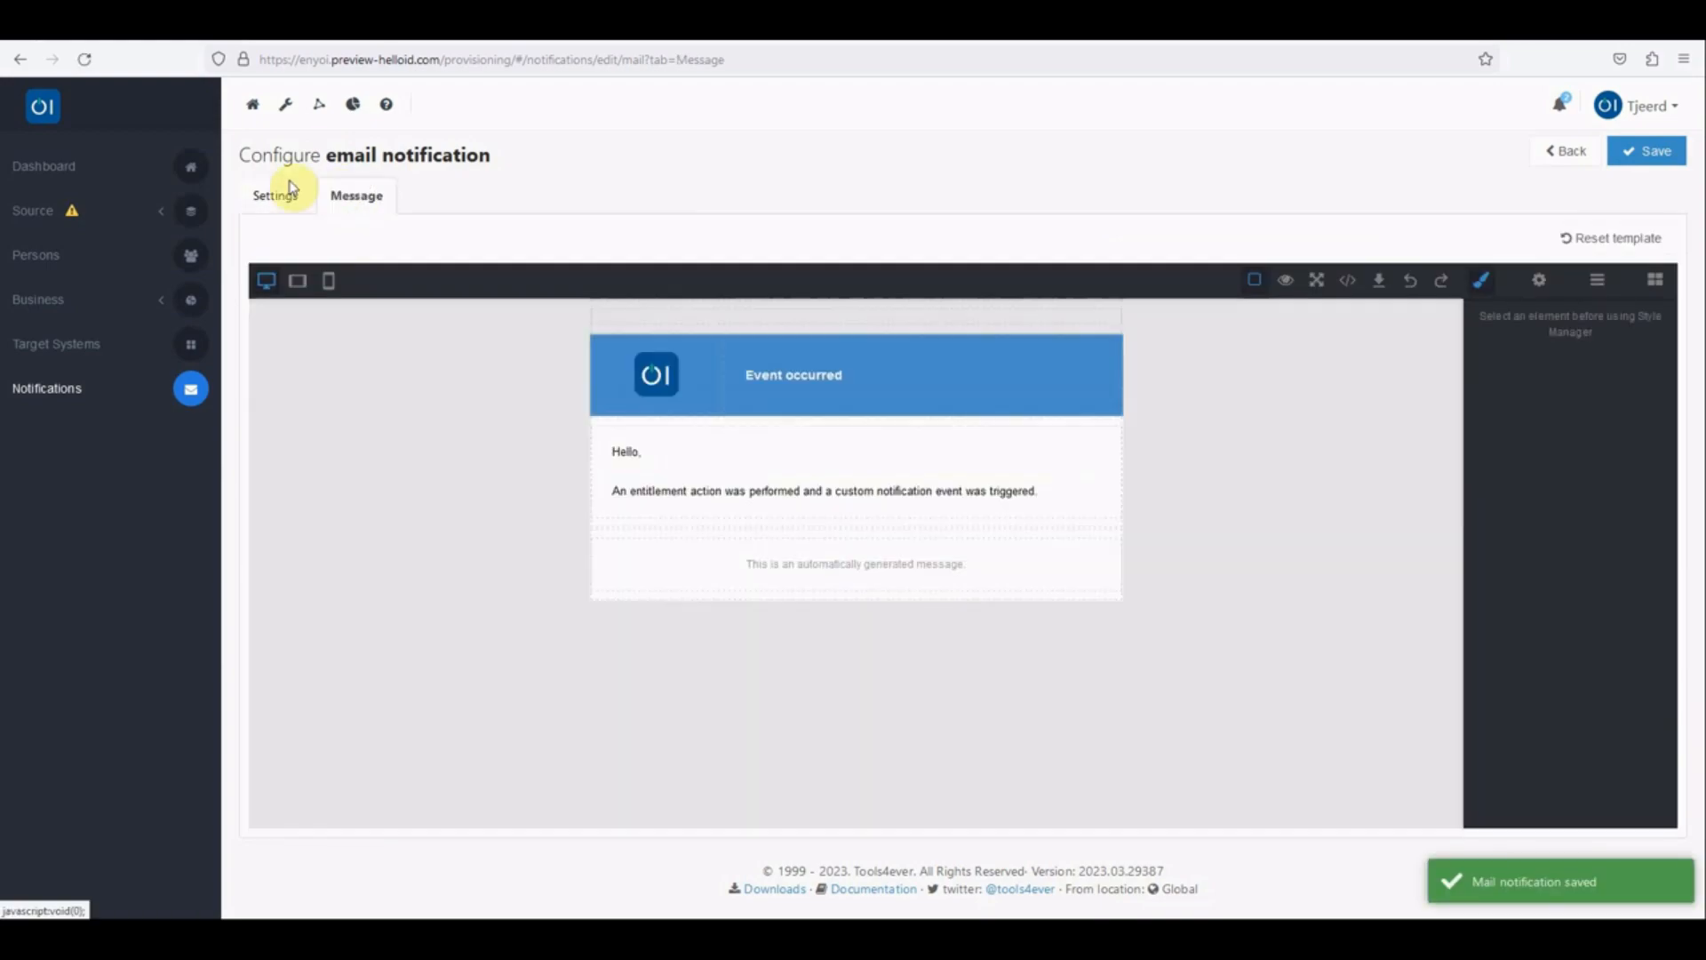
left_click(272, 194)
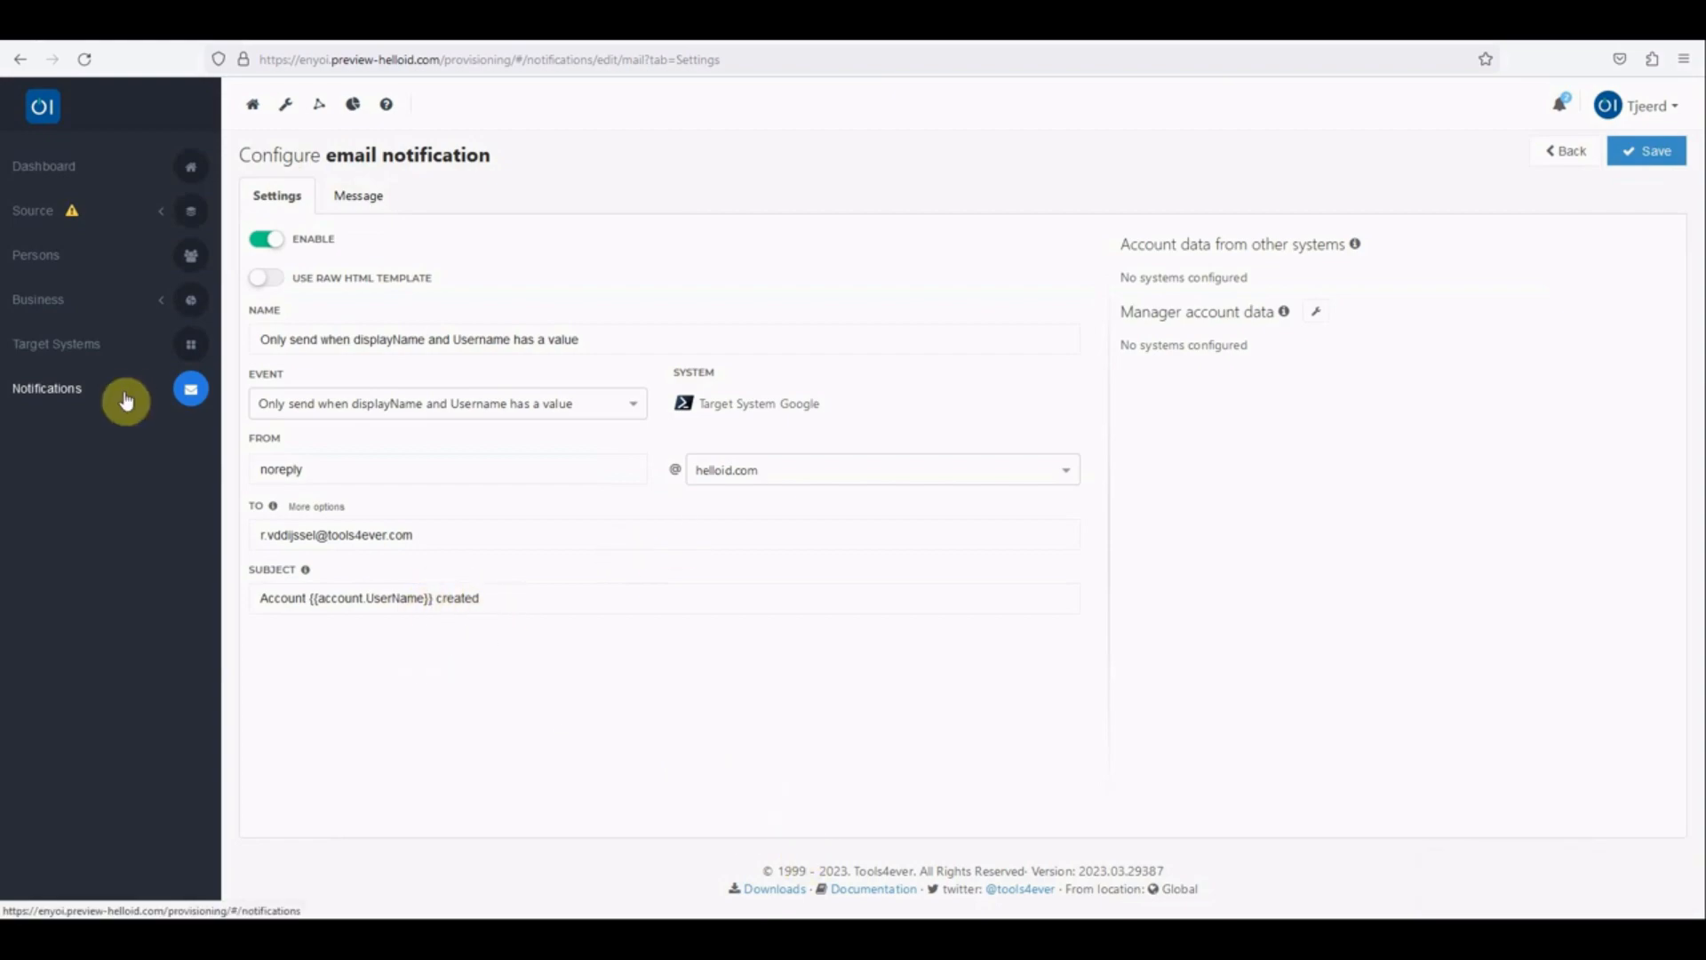
left_click(84, 347)
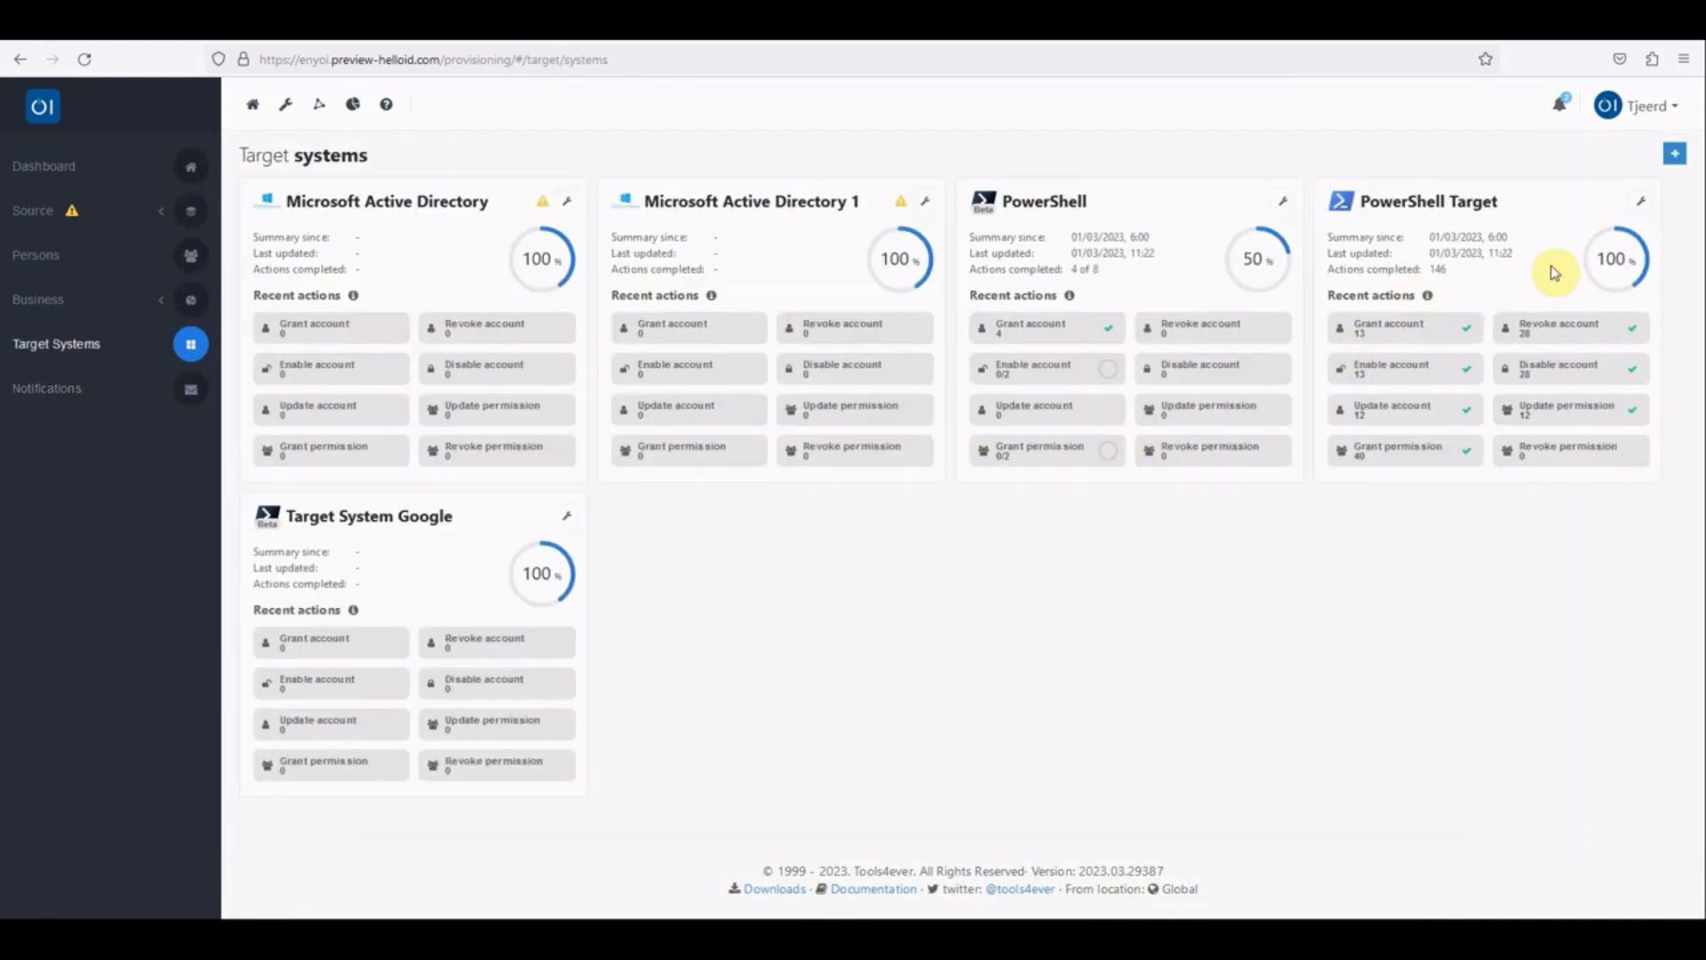
left_click(565, 516)
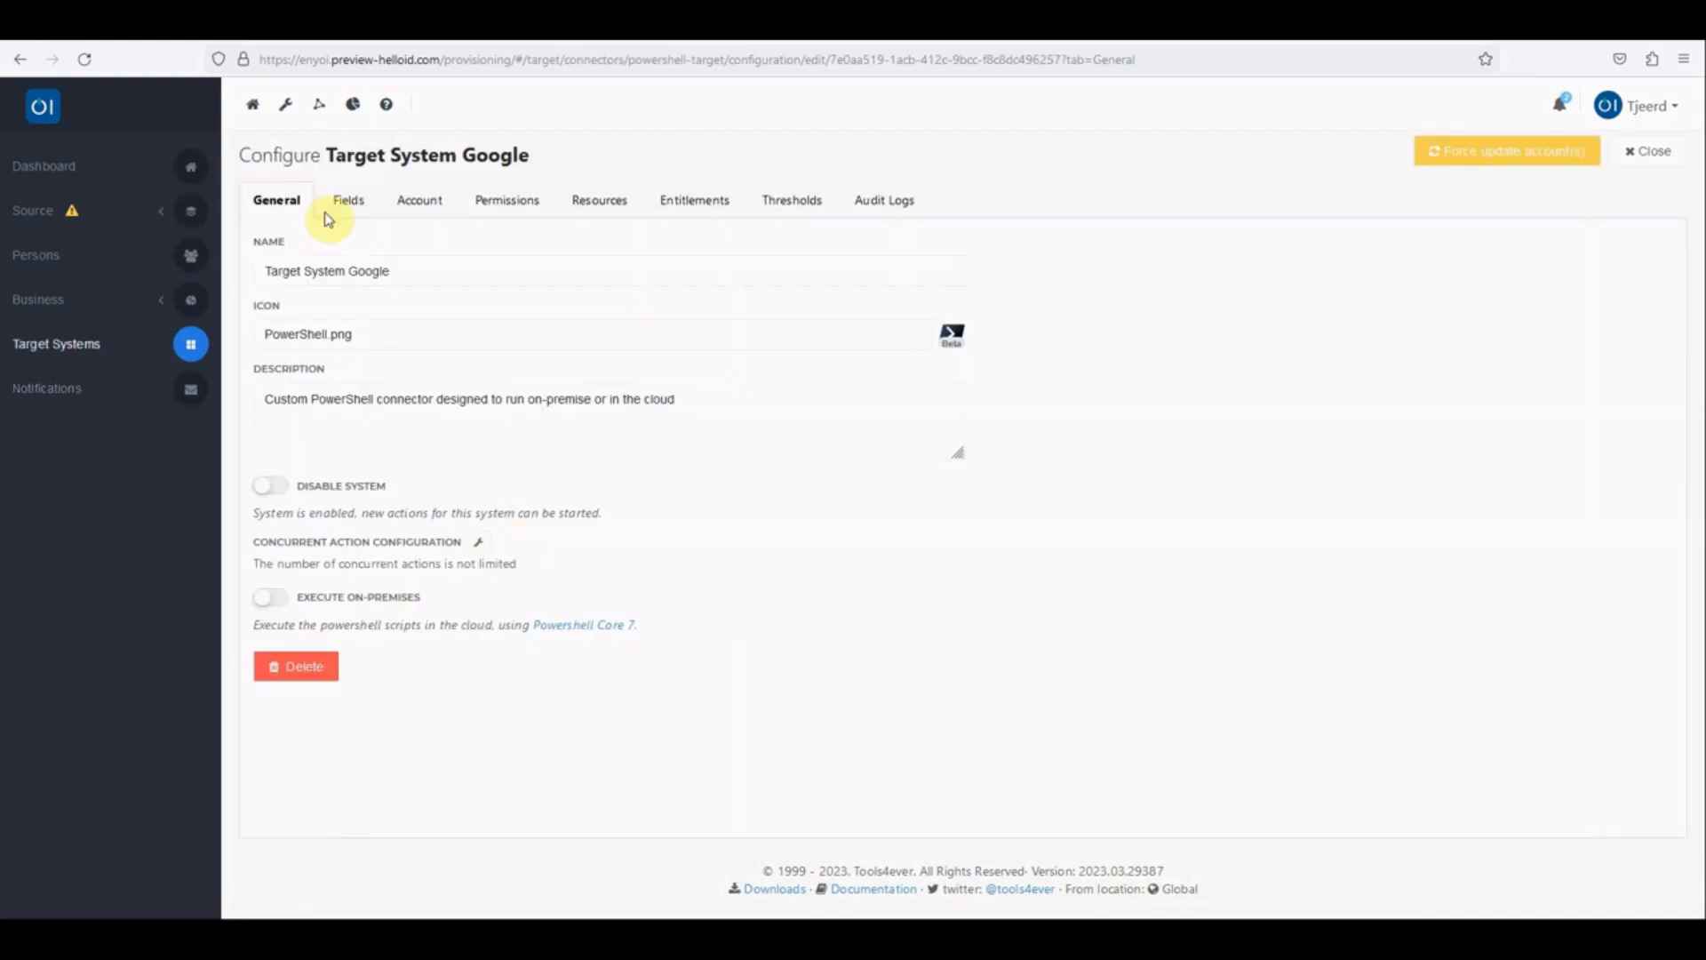
left_click(364, 199)
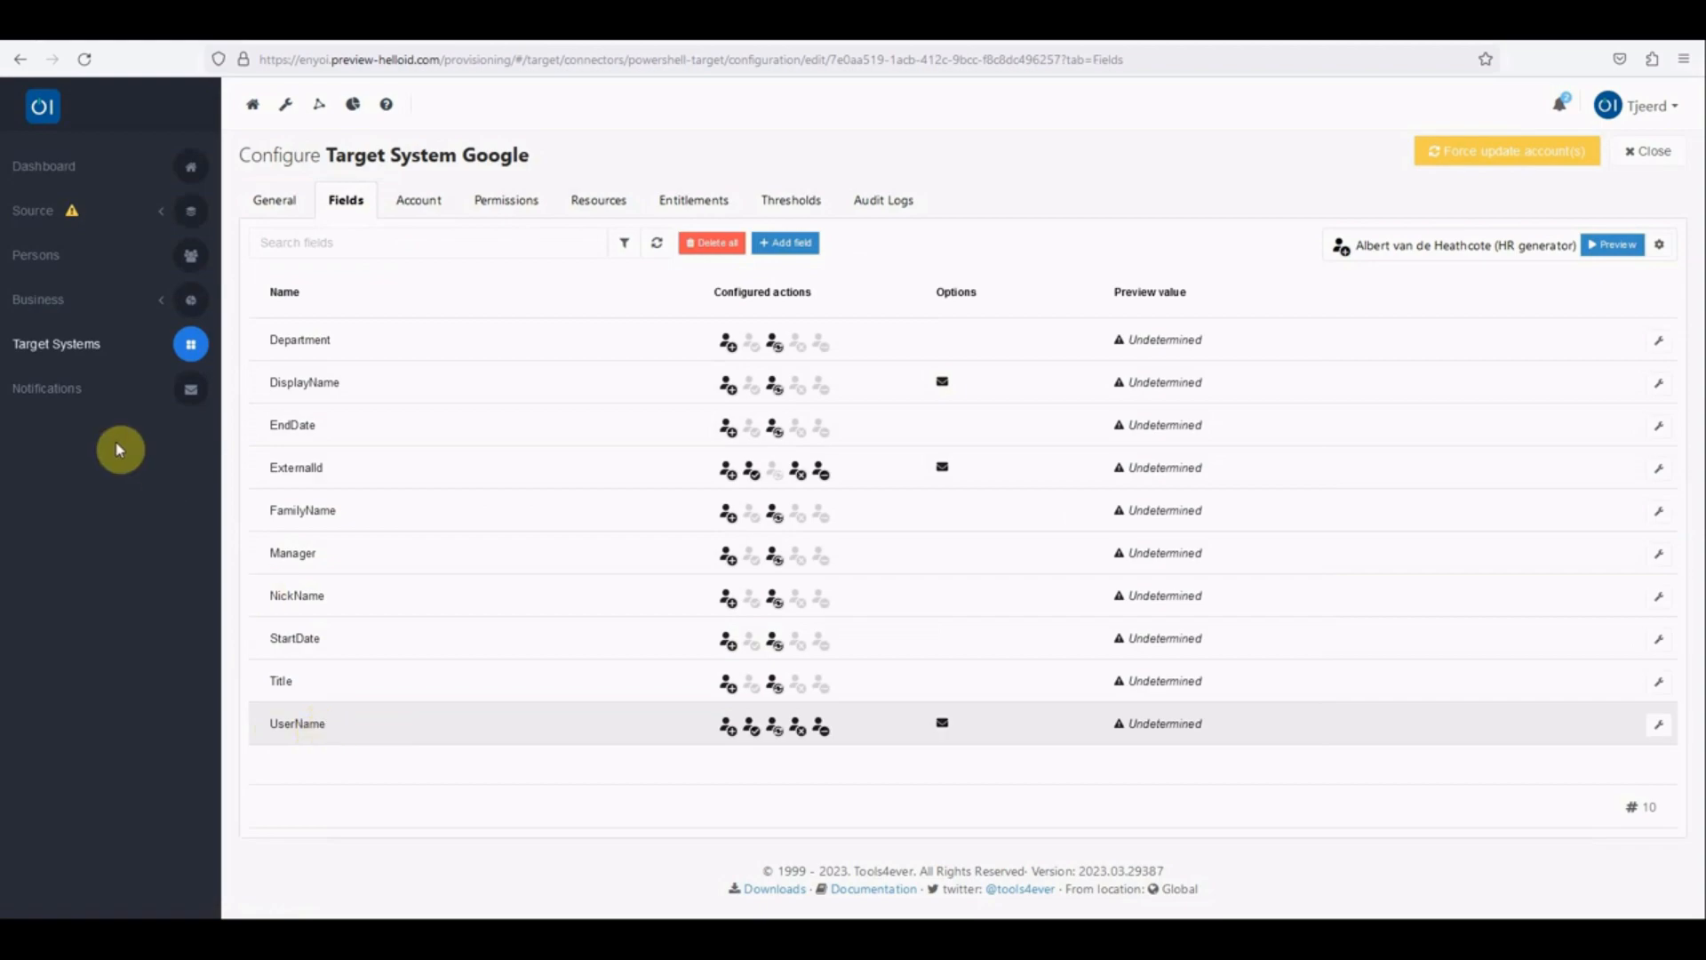
Step: Delete the notification "Only send when displayName and Username has a value" from the notifications overview
left_click(48, 388)
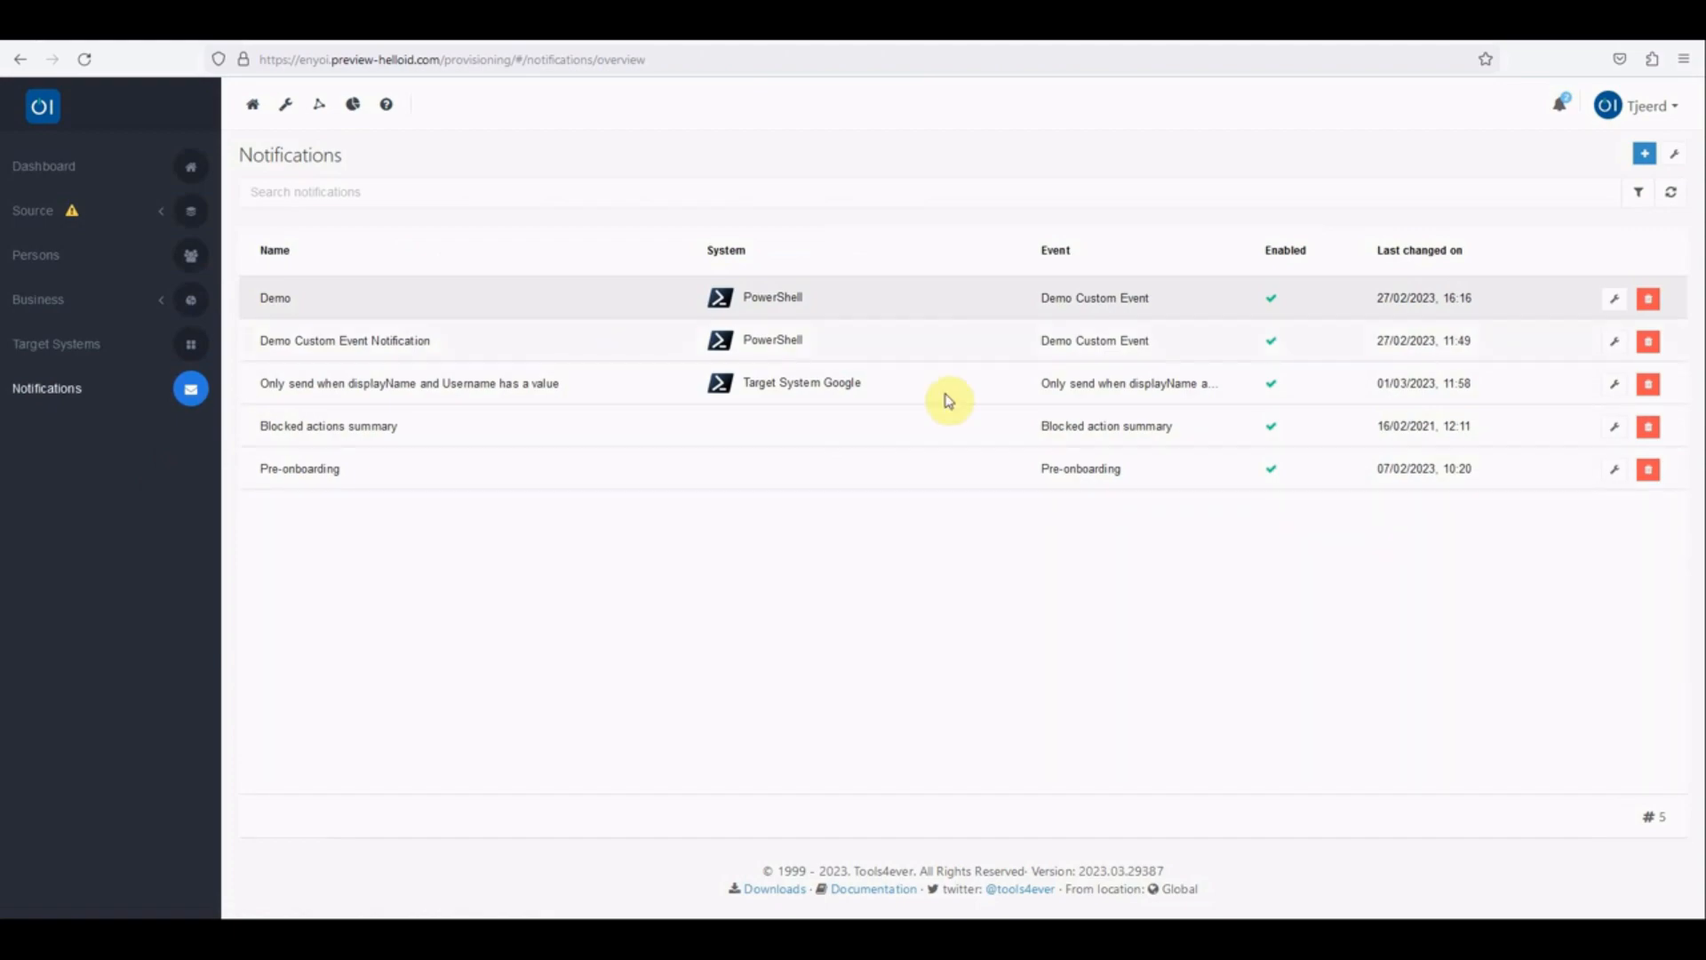
left_click(1648, 382)
left_click(1101, 282)
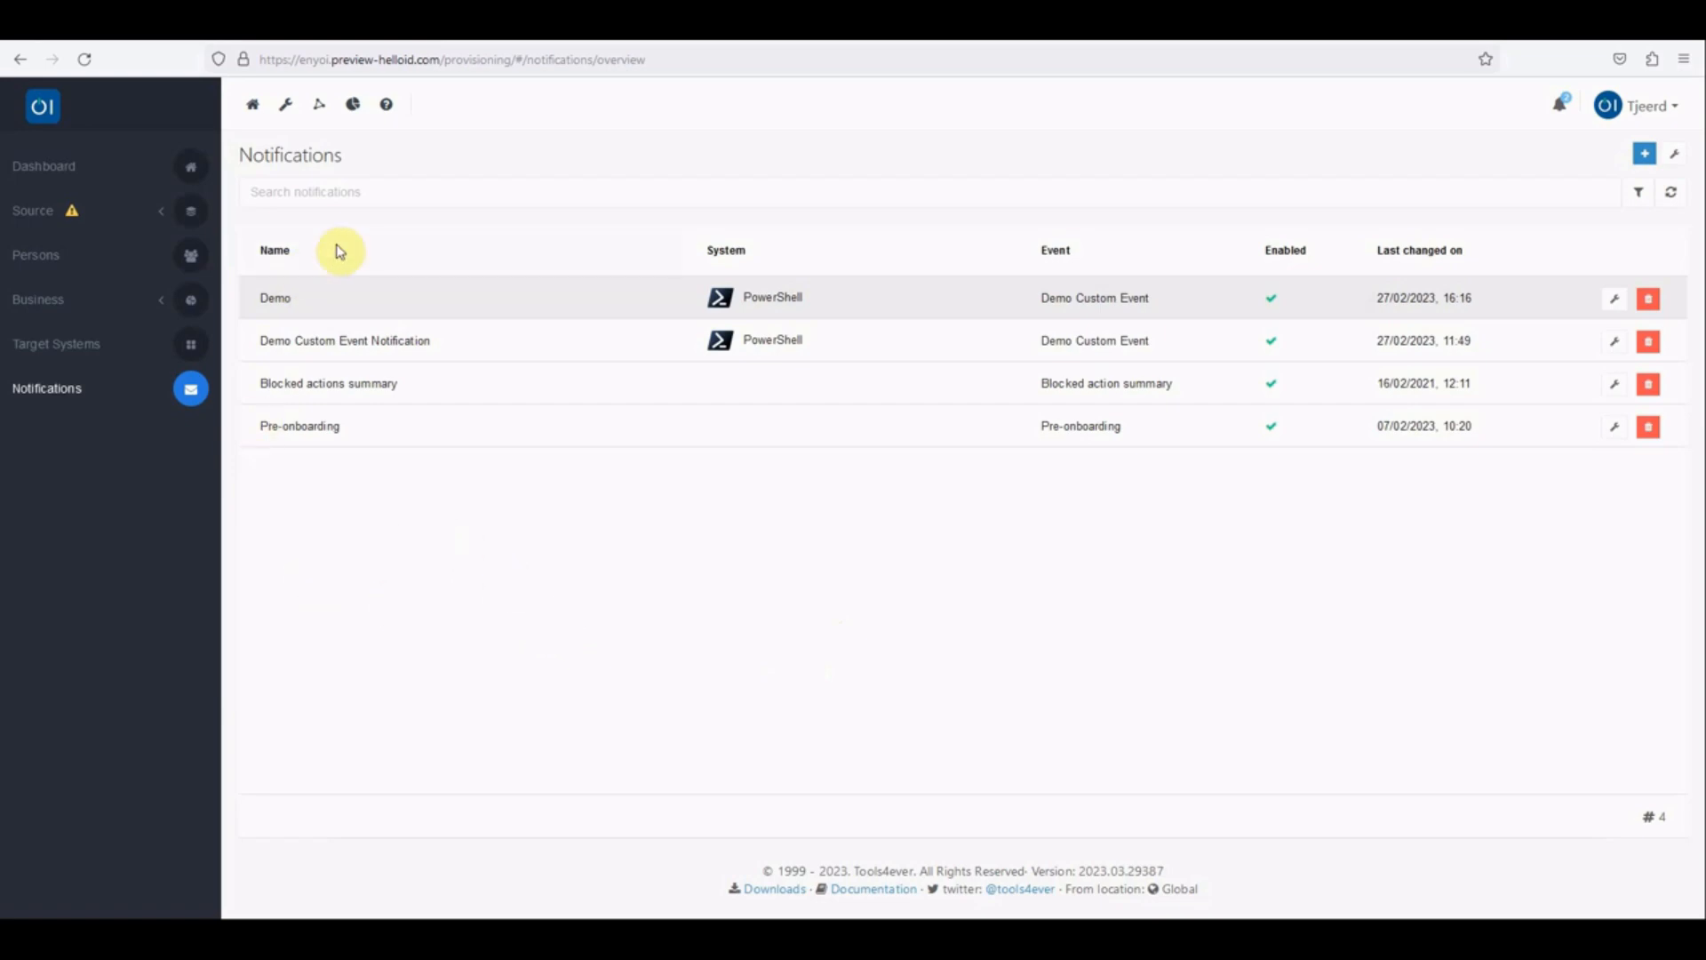
Step: Open the Provisioning report on user actions that approve thresholds
left_click(355, 108)
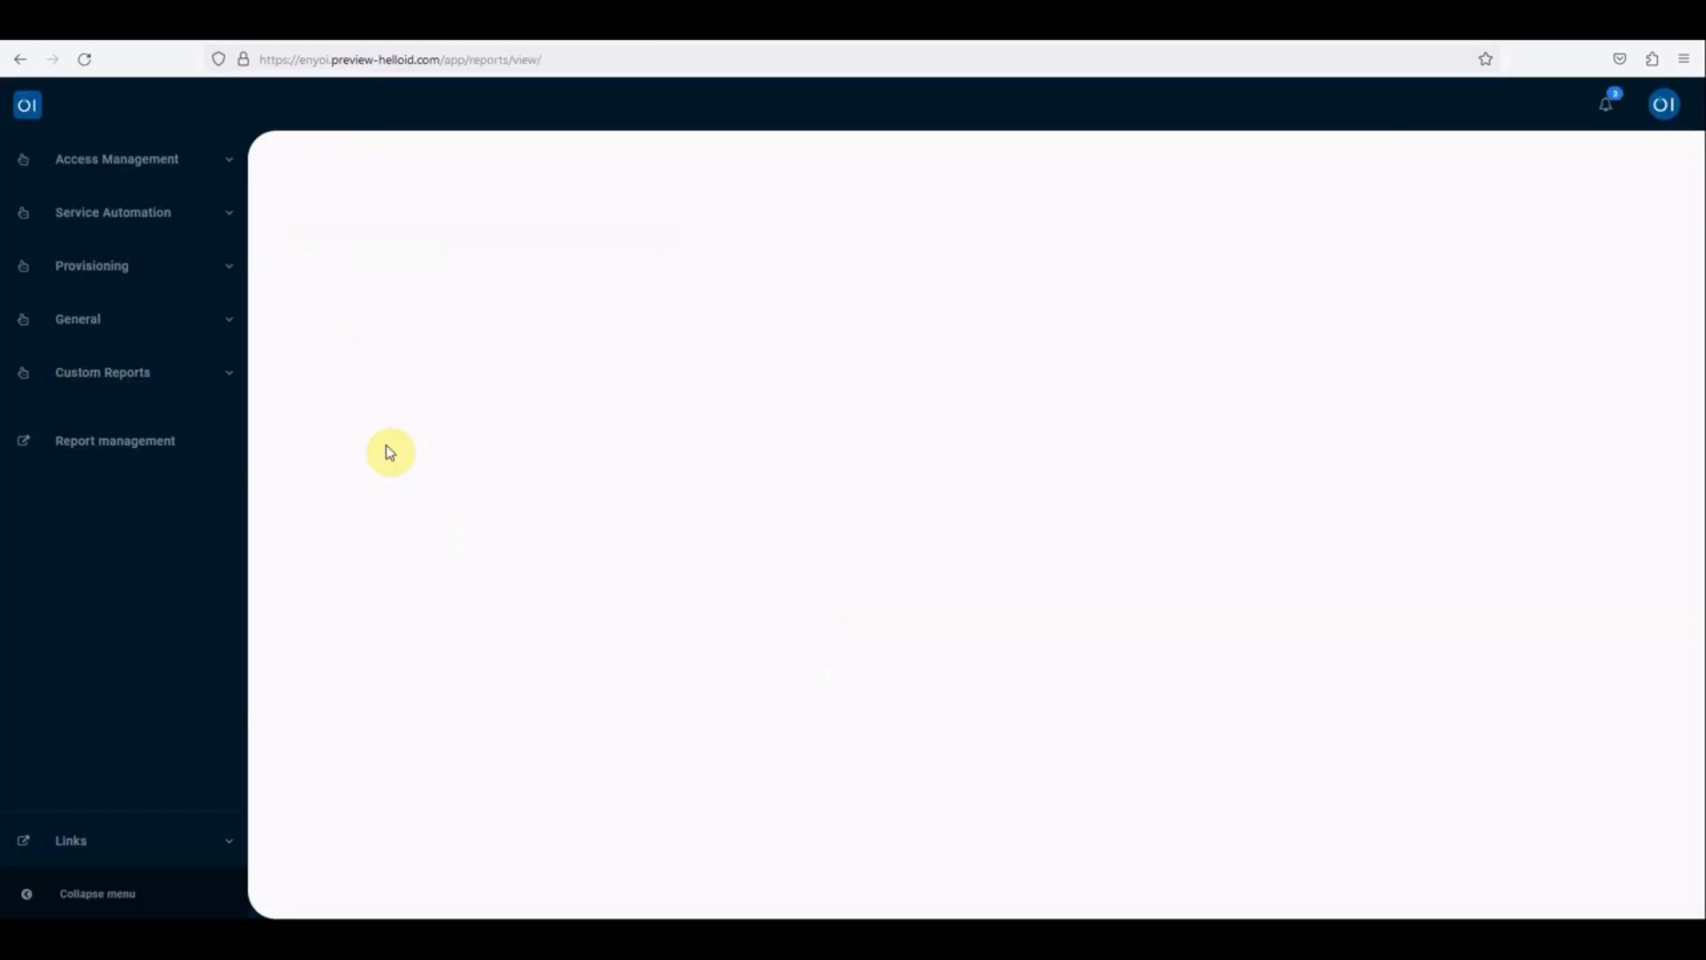
left_click(138, 278)
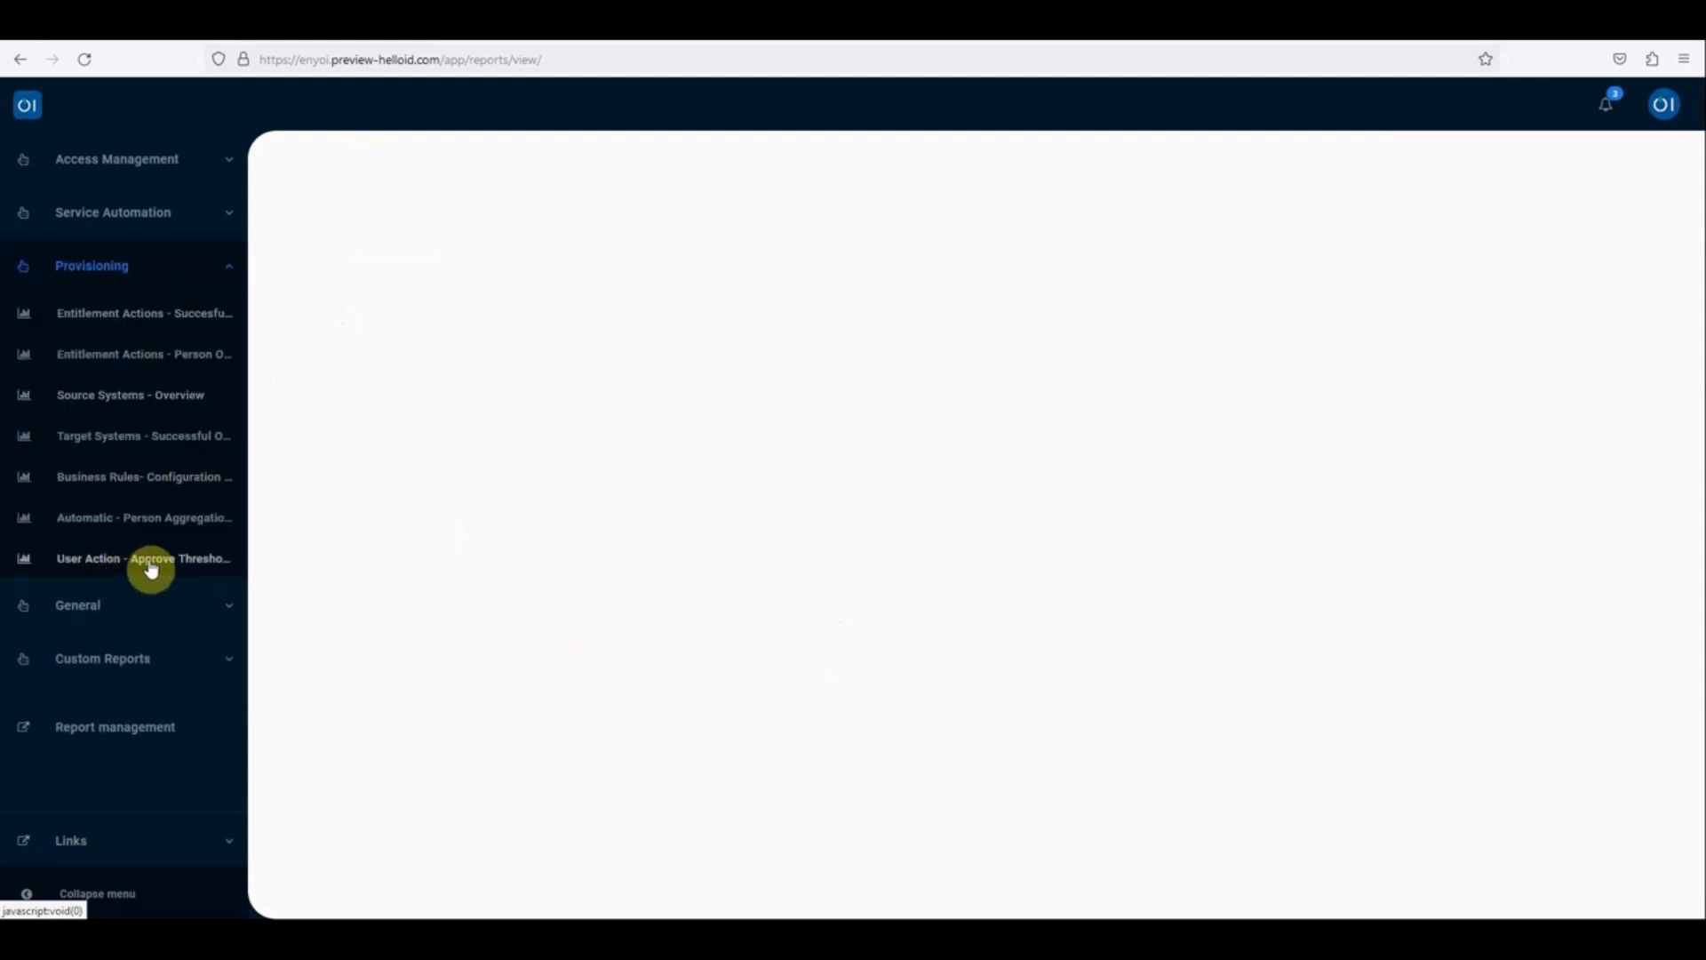
left_click(153, 565)
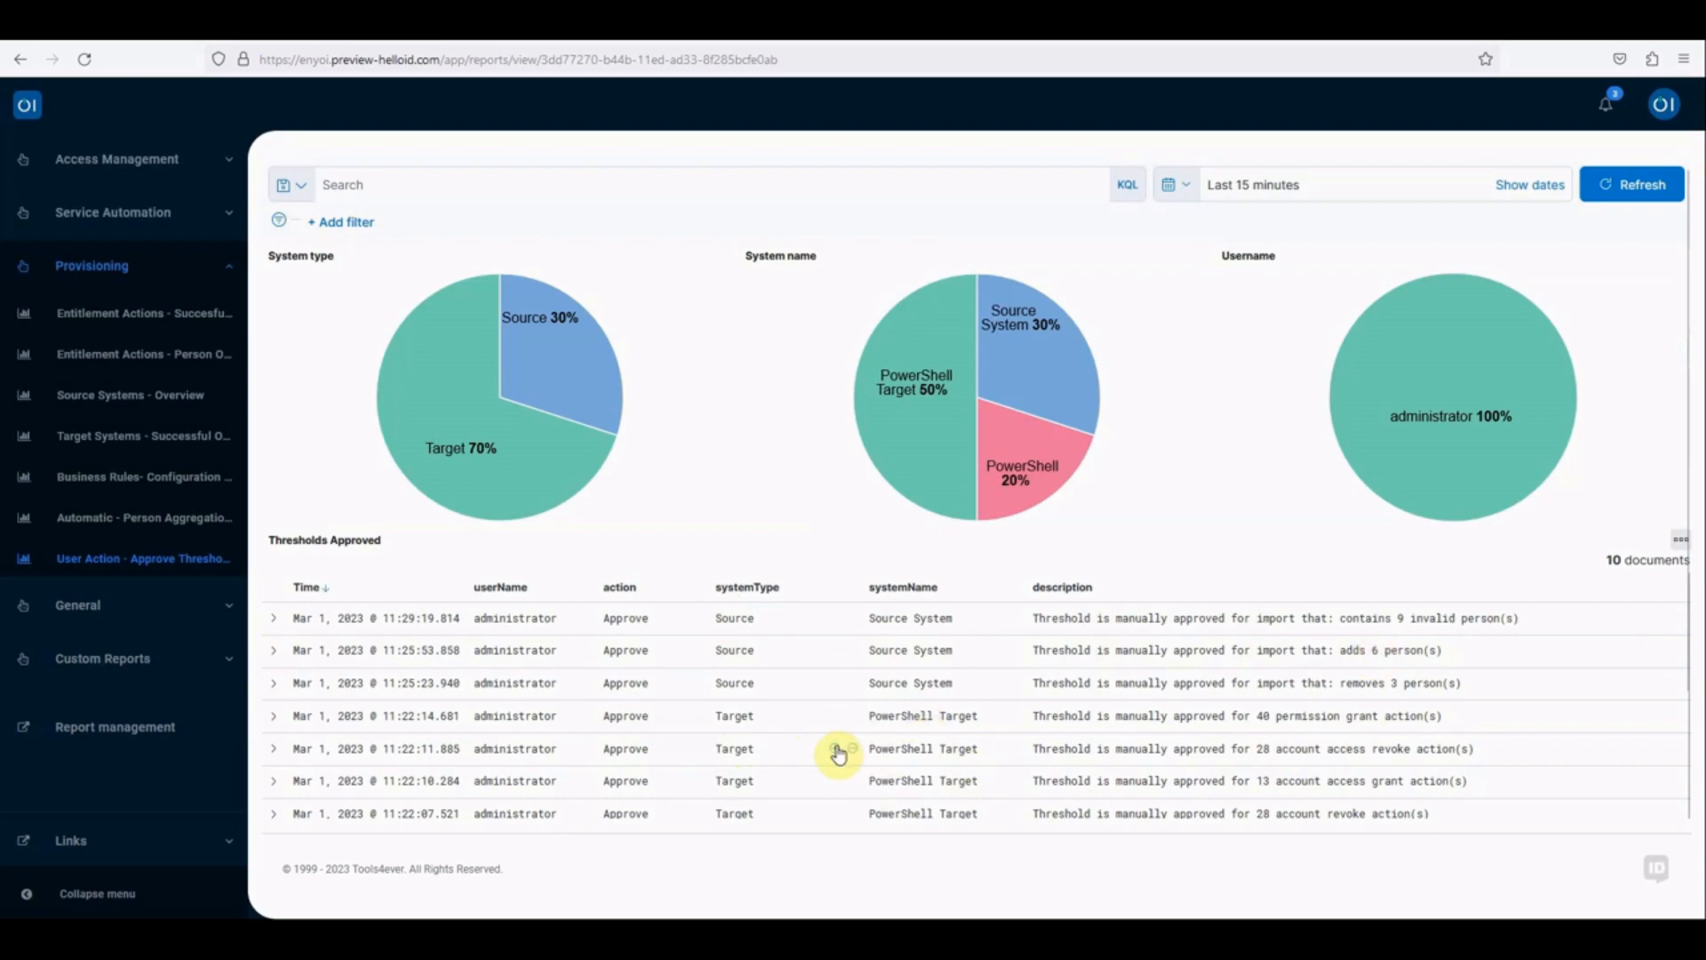
Step: Expand the most recent threshold approval record, examine its field values and collapse it again
left_click(276, 621)
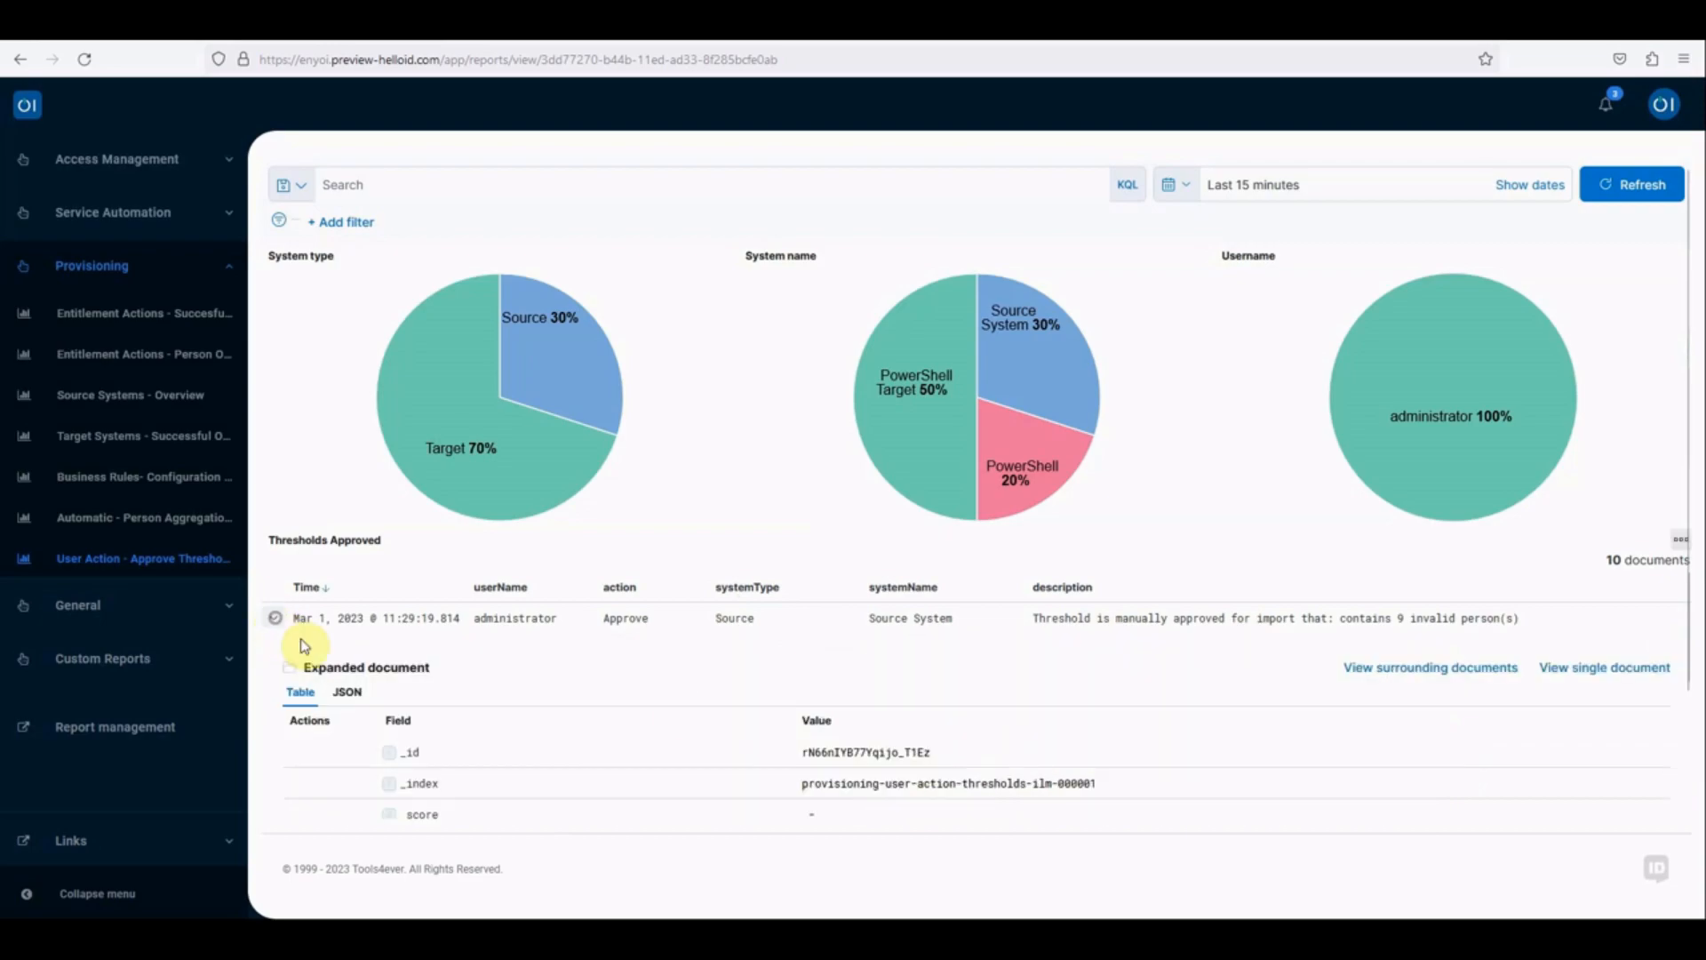
scroll(928, 760, "down", 3)
scroll(923, 771, "down", 3)
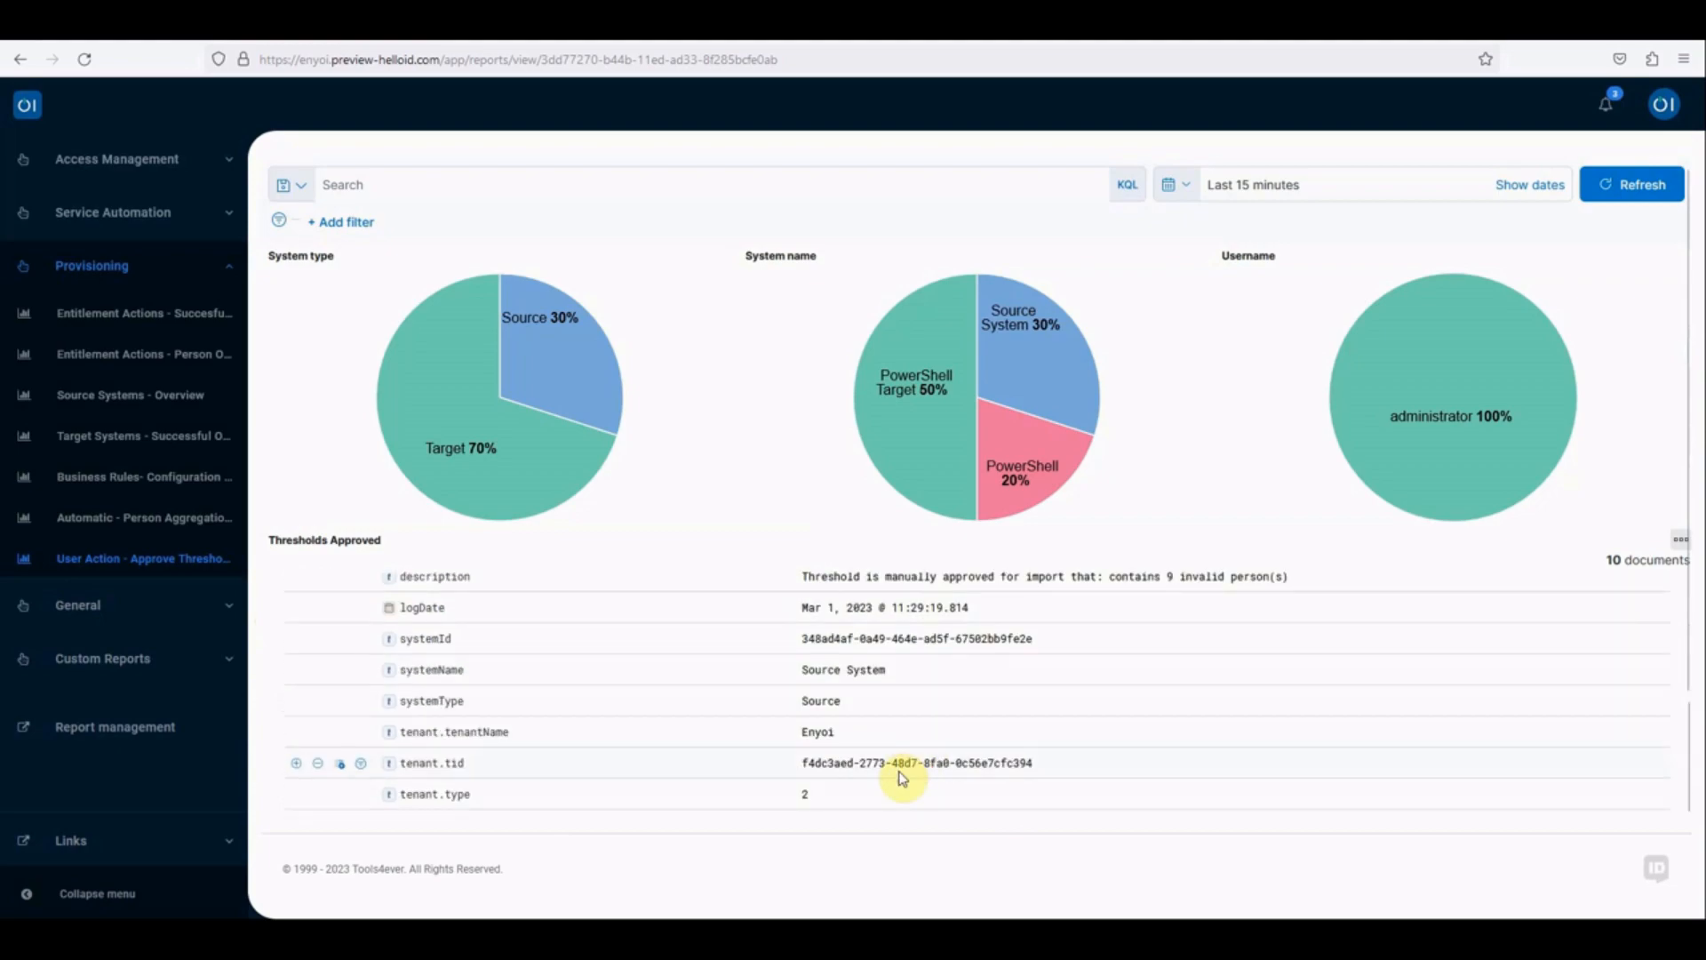
scroll(1001, 742, "down", 5)
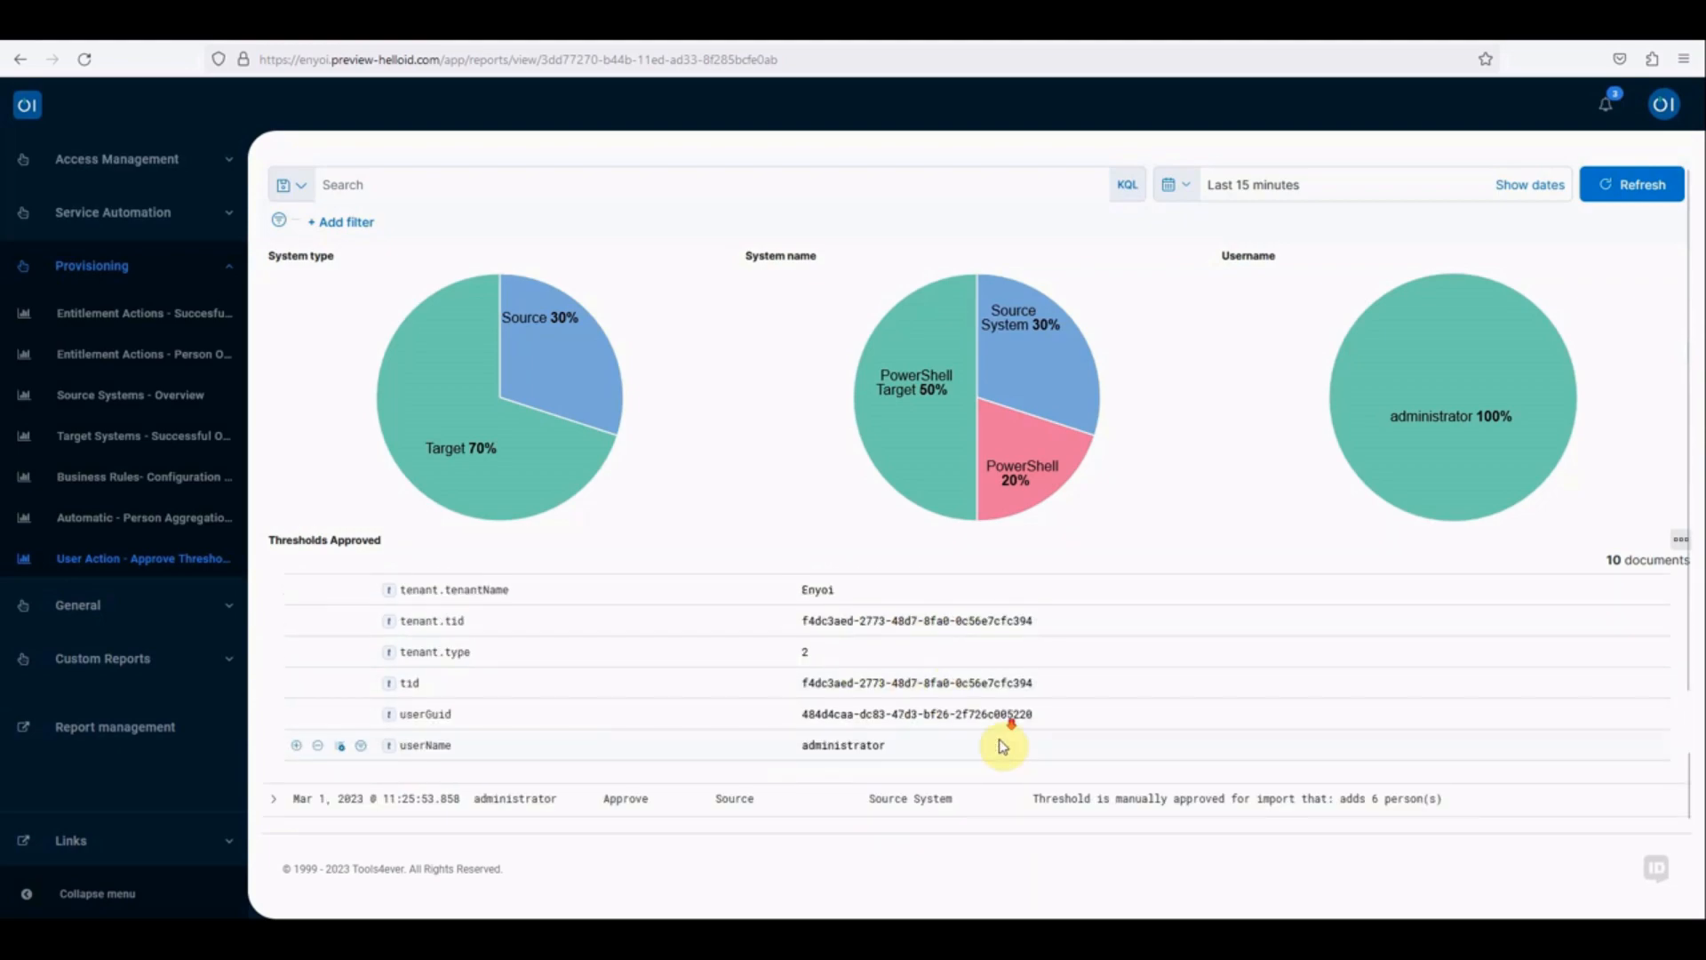
scroll(933, 723, "up", 7)
scroll(1022, 751, "up", 3)
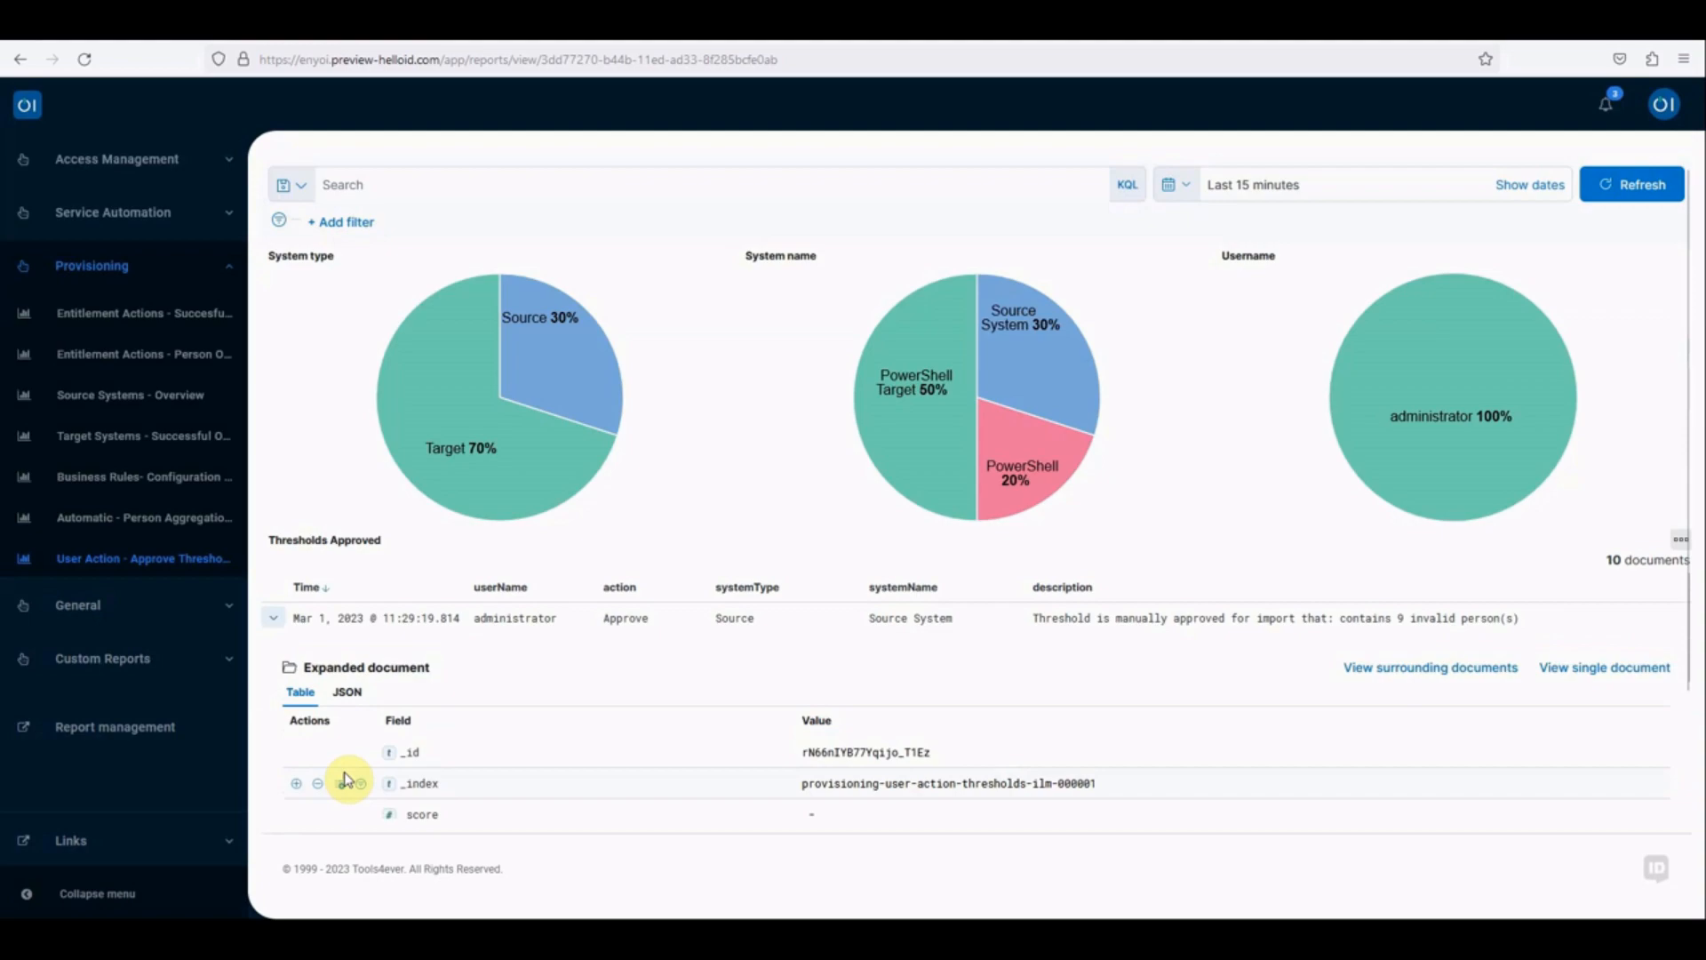
left_click(275, 621)
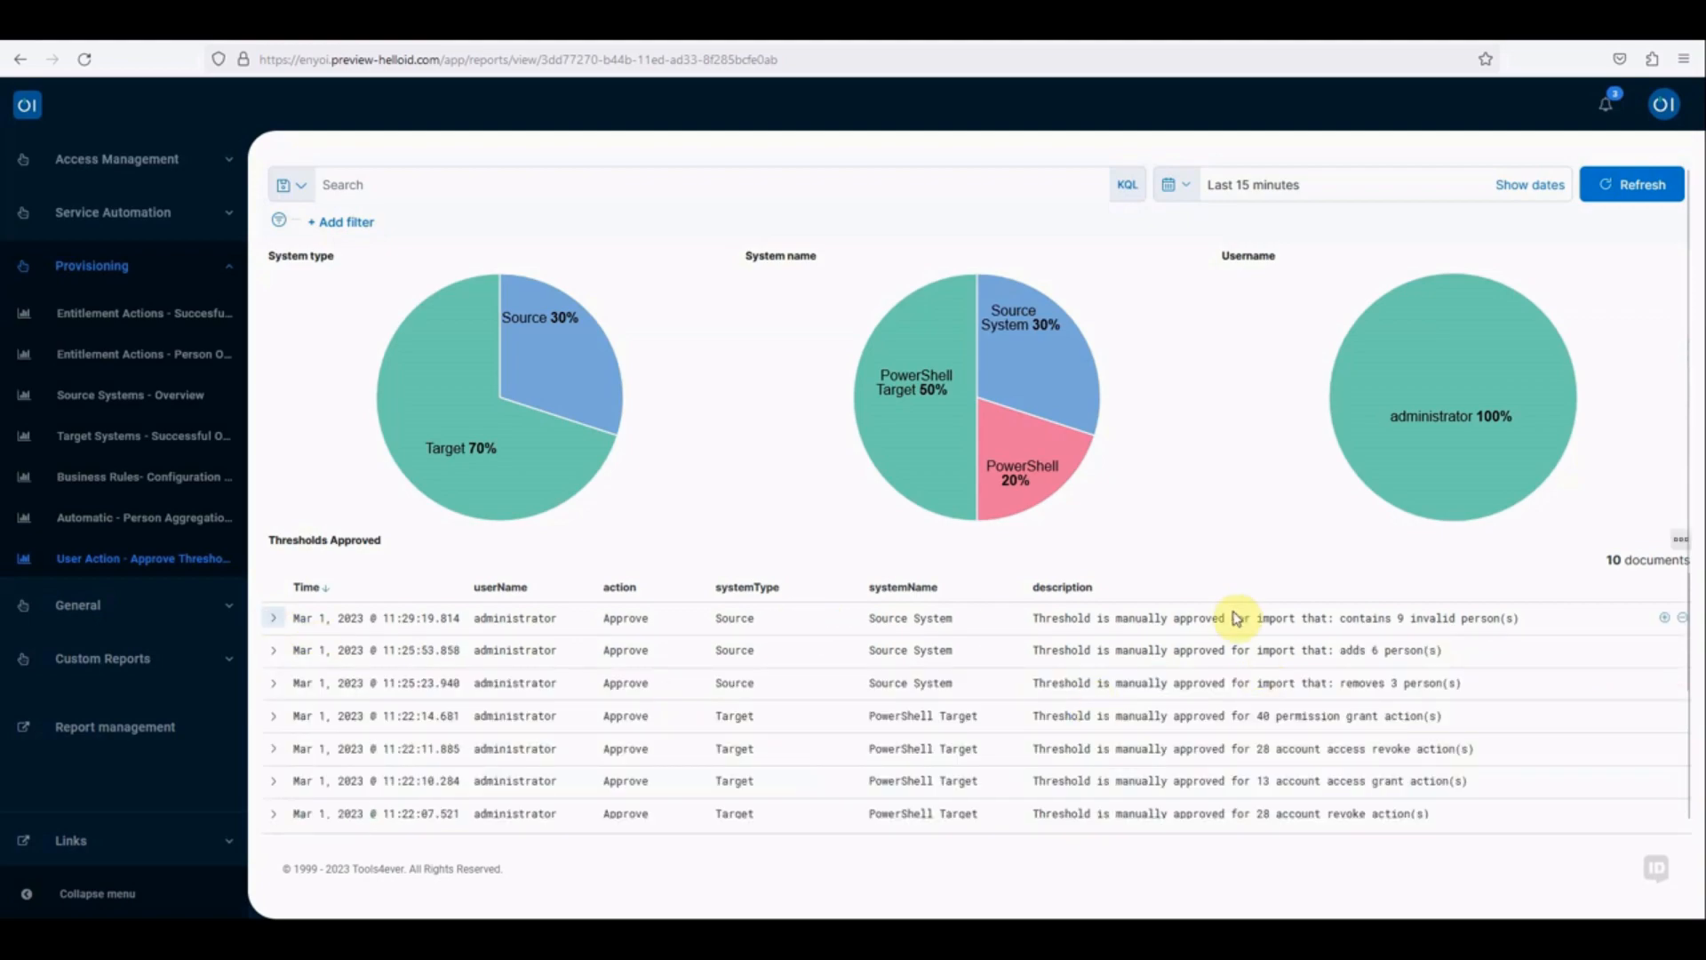